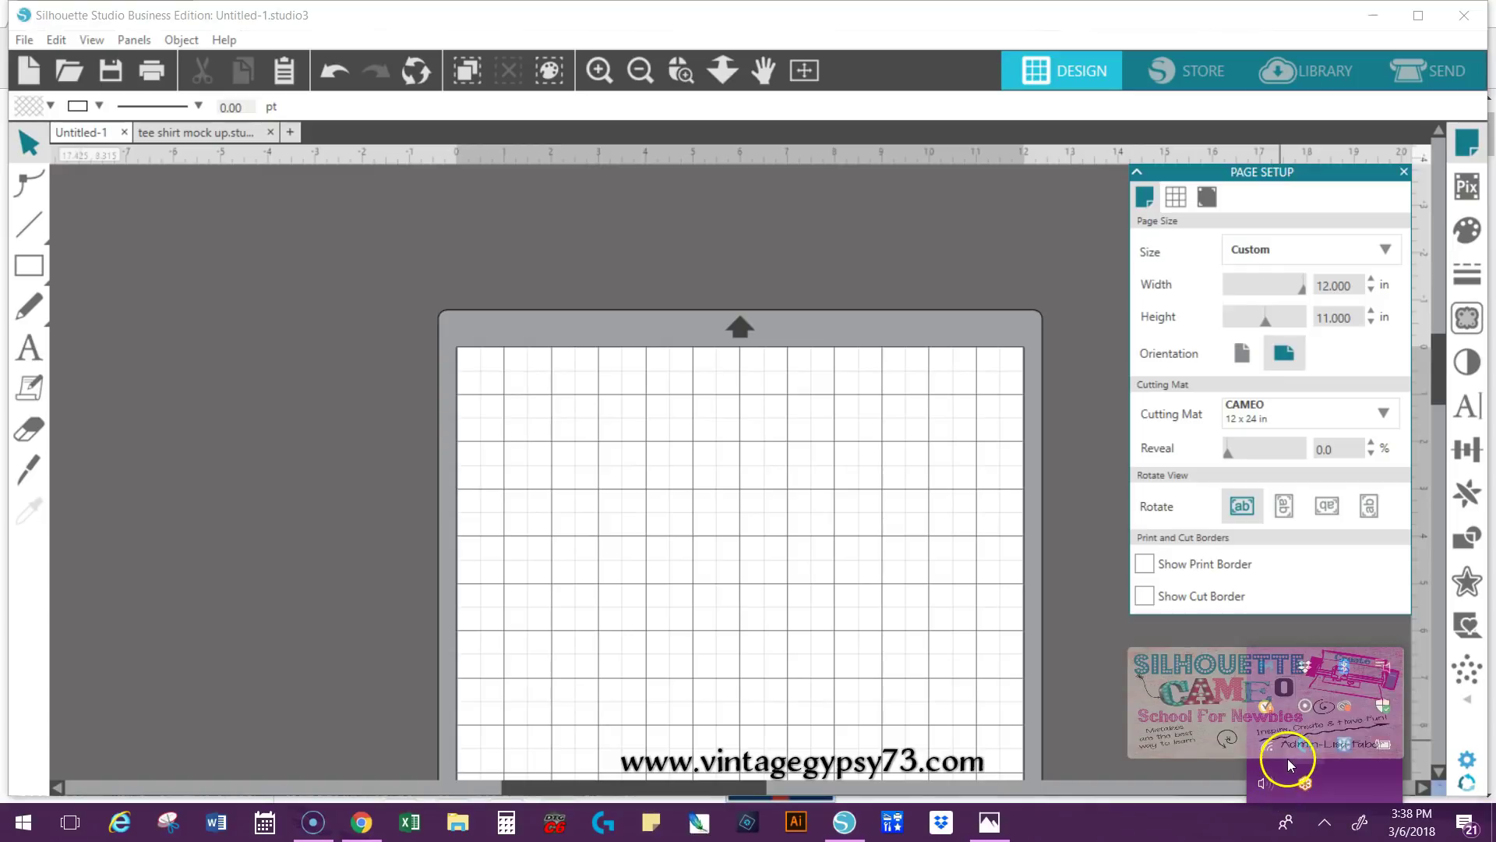
{"action": "left_click_drag", "start_coordinate": [1274, 773], "coordinate": [1307, 771]}
{"action": "left_click", "coordinate": [545, 334]}
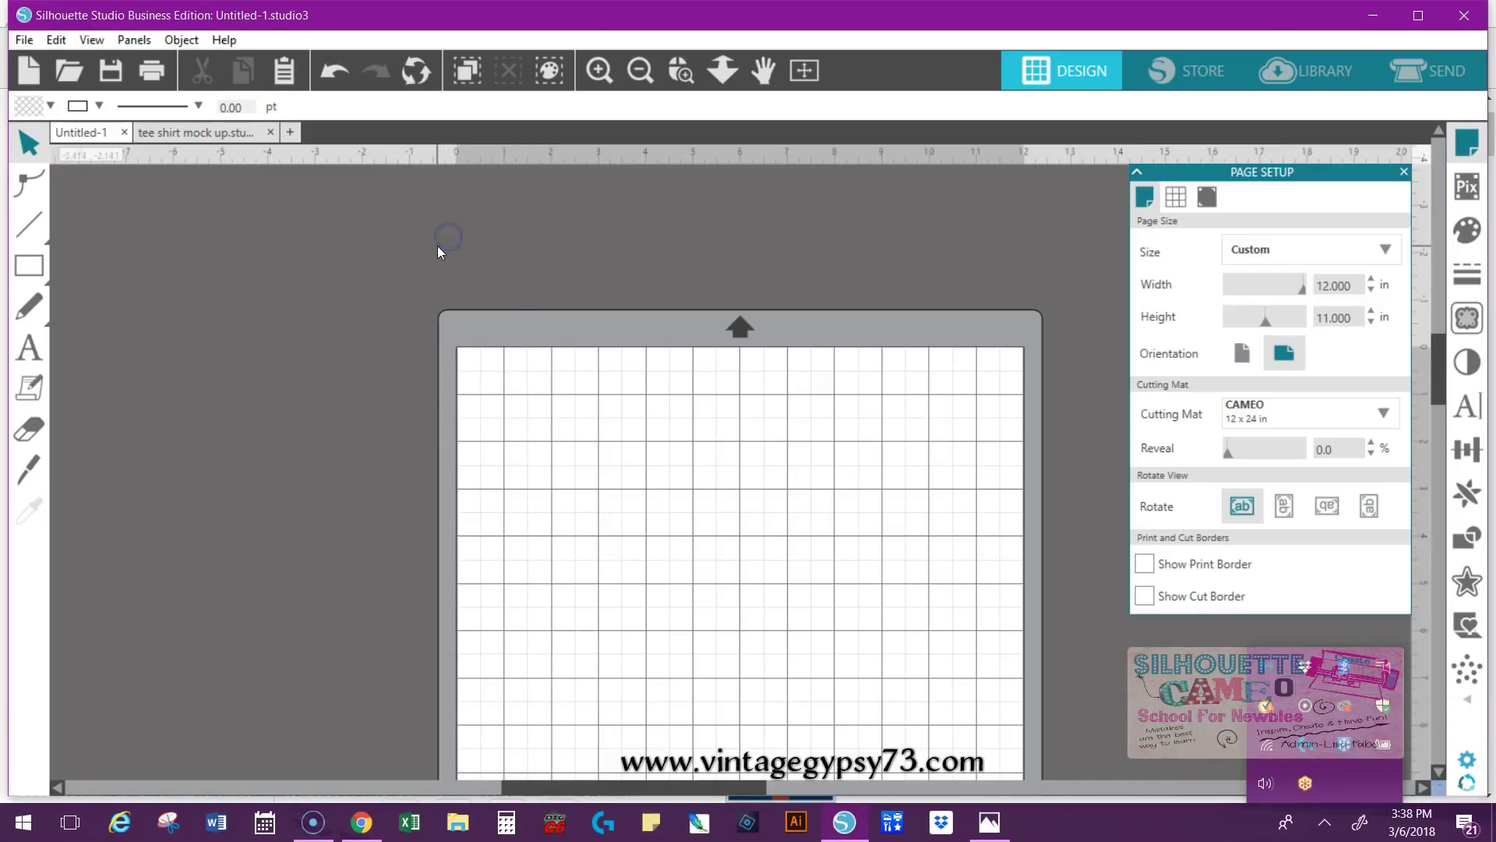
{"action": "scroll", "coordinate": [348, 250], "scroll_direction": "down", "scroll_amount": 1}
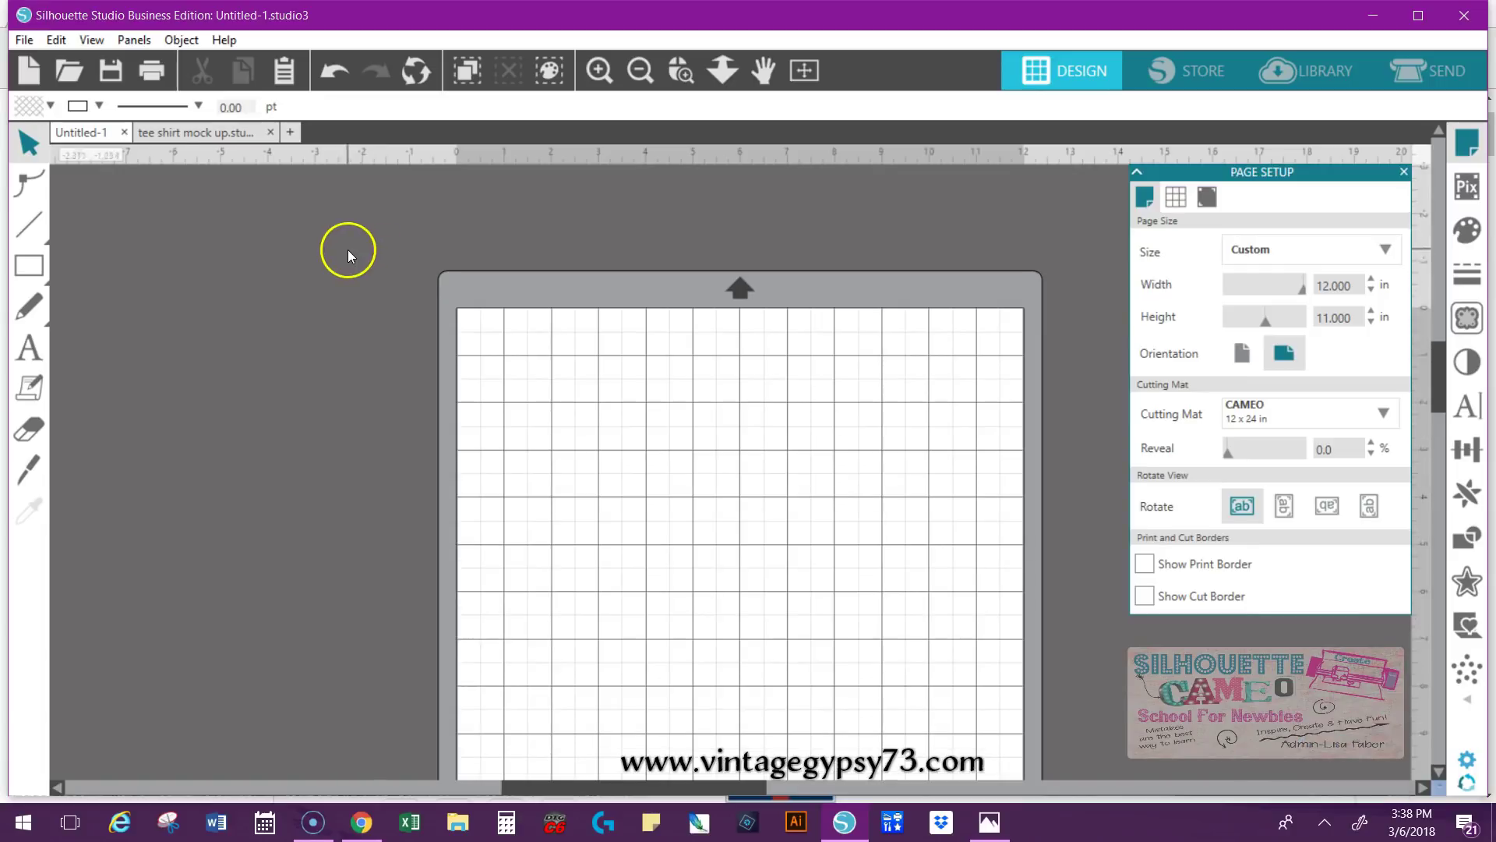
- In the tee shirt mock up document, recolor the first black shirt in the upper row with a medium pink fill
{"action": "left_click", "coordinate": [166, 134]}
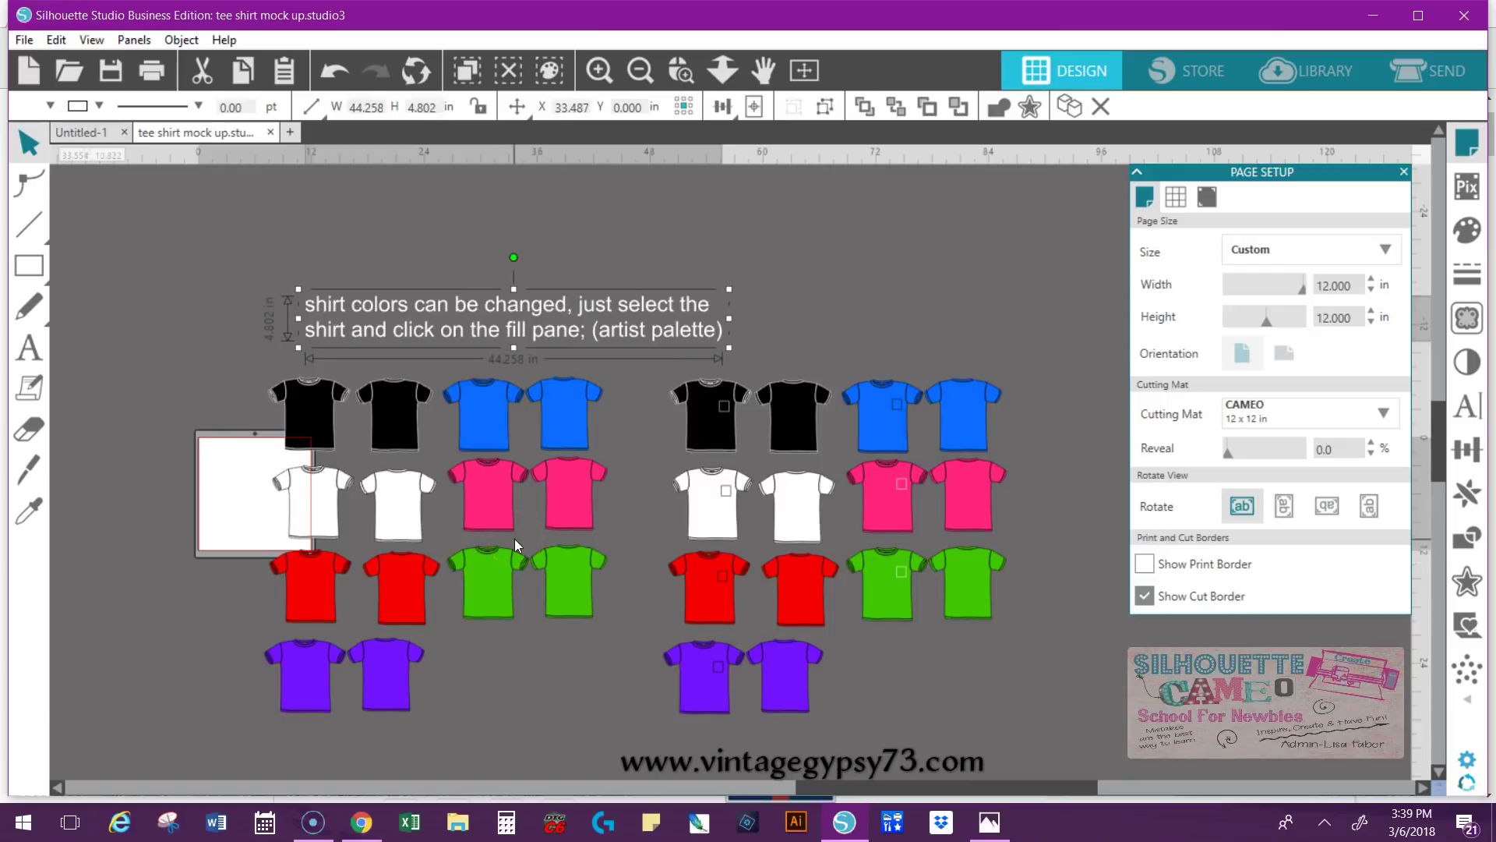
{"action": "left_click", "coordinate": [308, 410]}
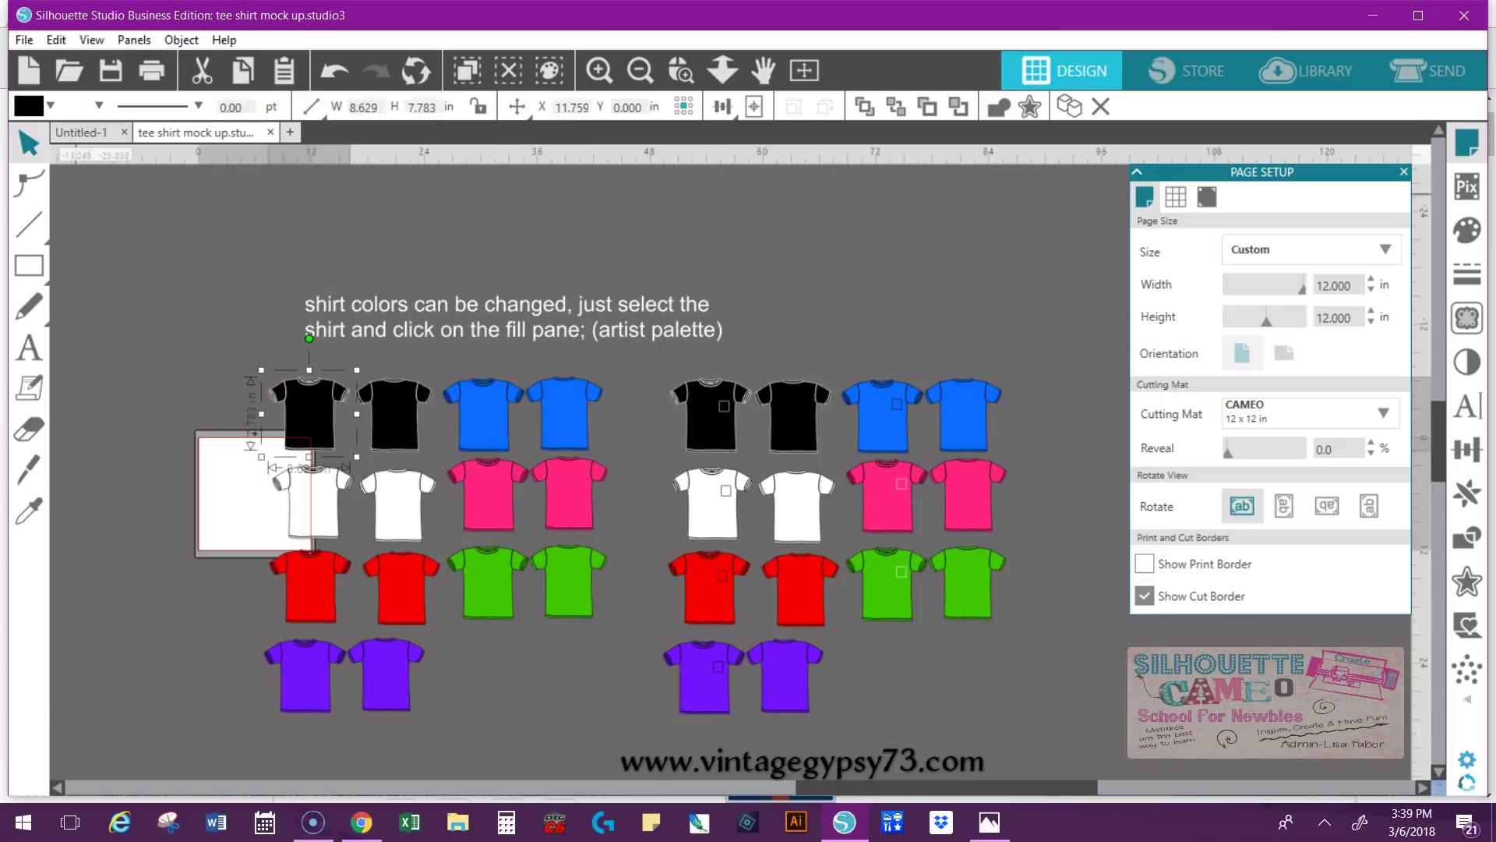
{"action": "left_click", "coordinate": [51, 107]}
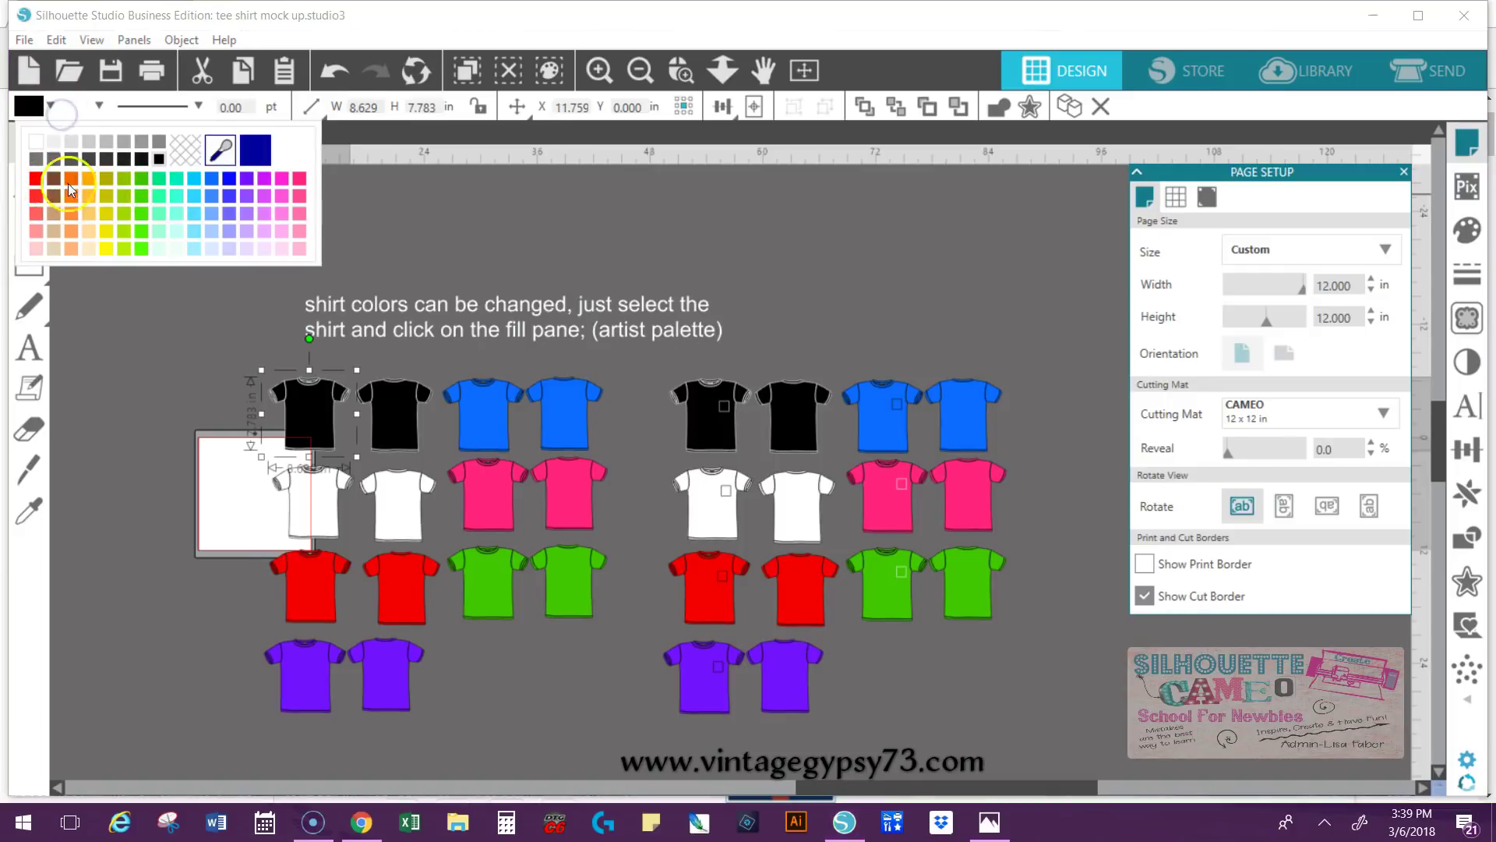
{"action": "left_click", "coordinate": [301, 210]}
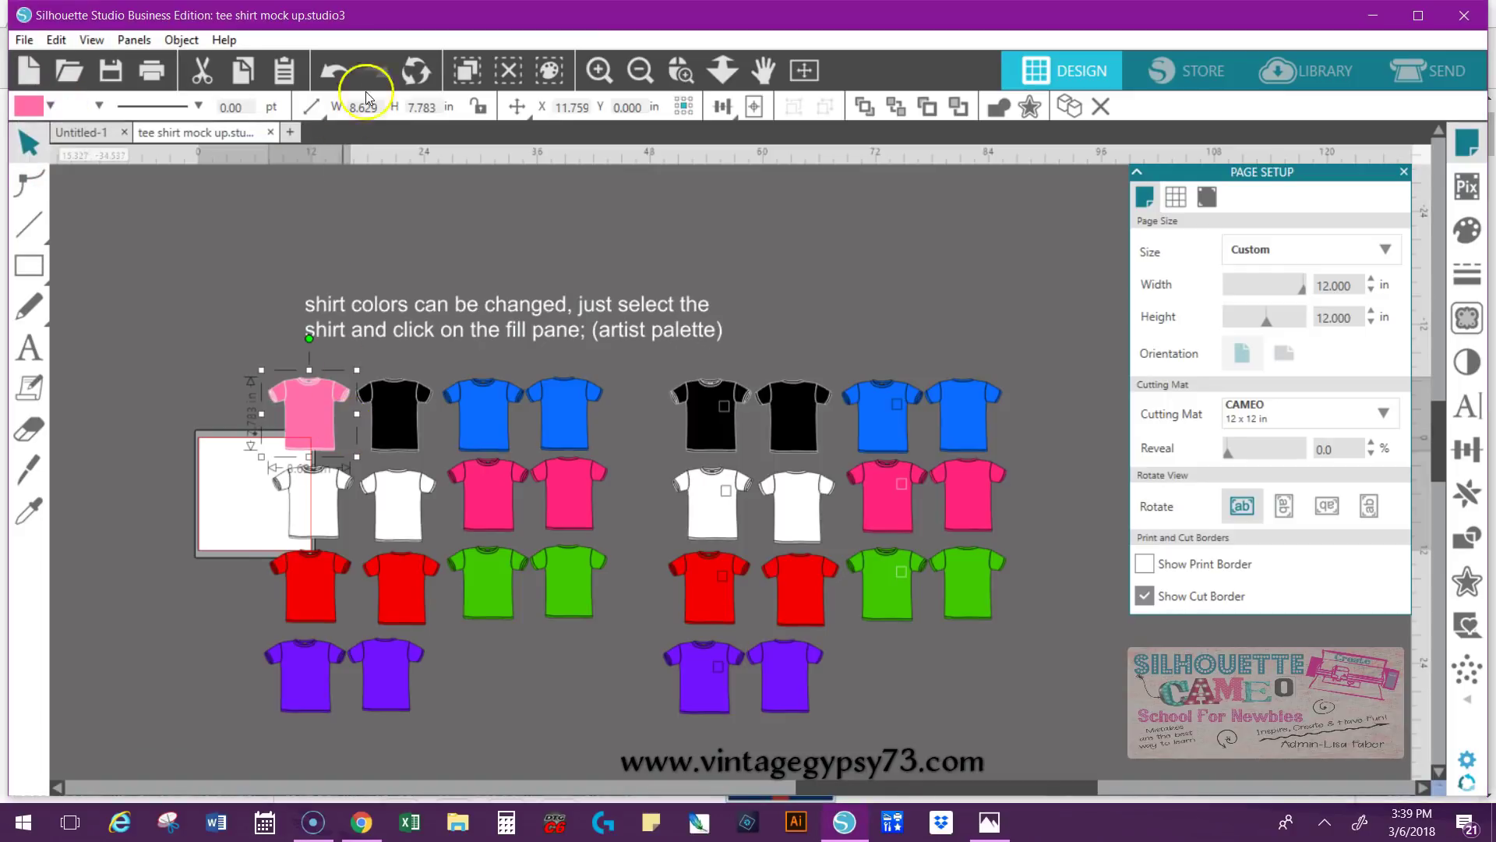
- Move the pink shirt to the empty area left of the page and enlarge it to about 20.4 by 18.4 in
{"action": "left_click", "coordinate": [613, 73]}
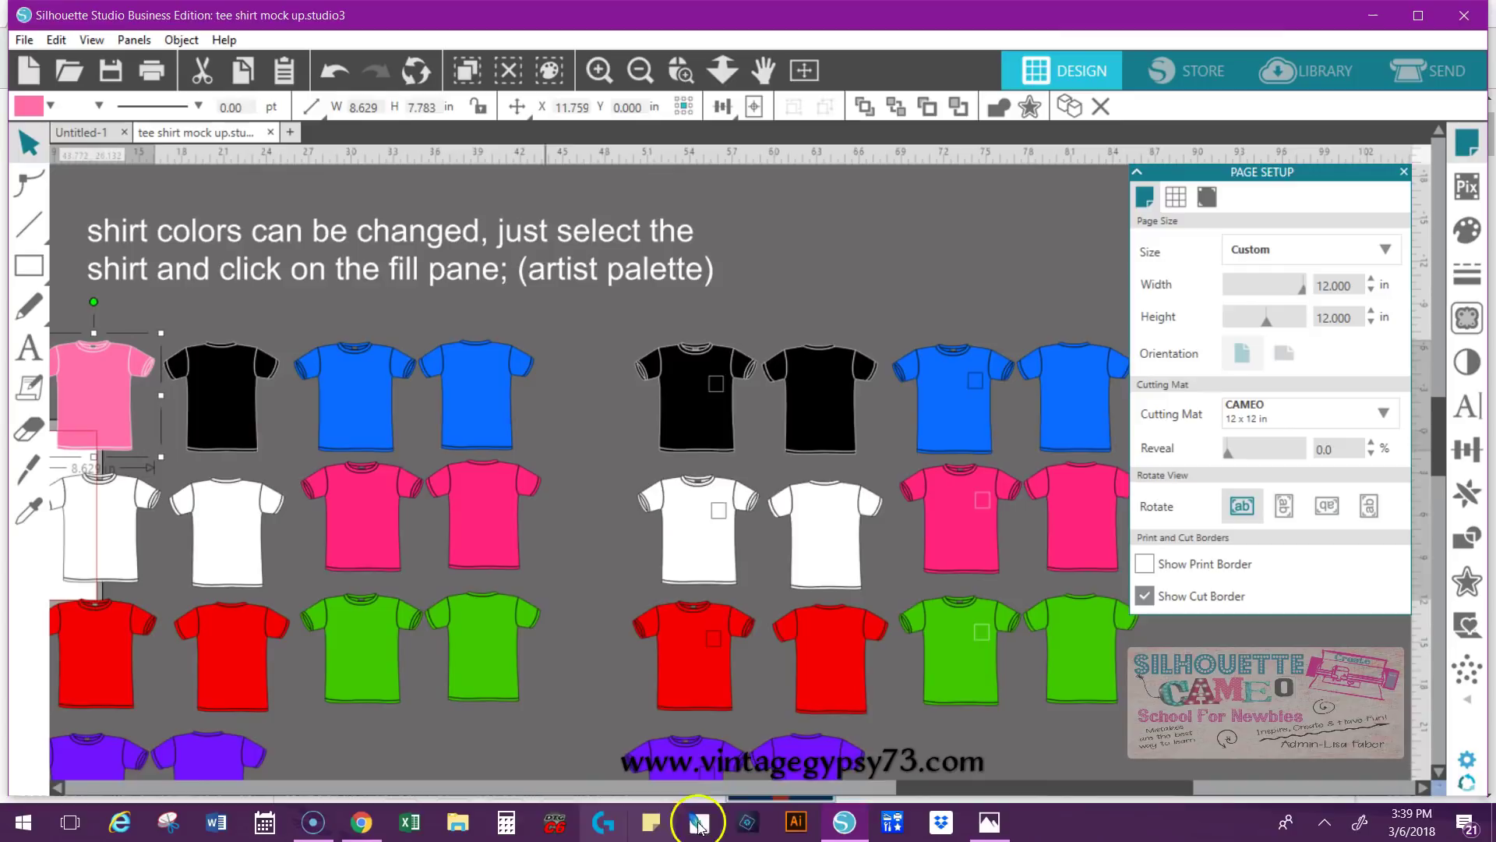
{"action": "left_click", "coordinate": [853, 787]}
{"action": "left_click", "coordinate": [810, 380]}
{"action": "left_click_drag", "start_coordinate": [811, 380], "coordinate": [453, 323]}
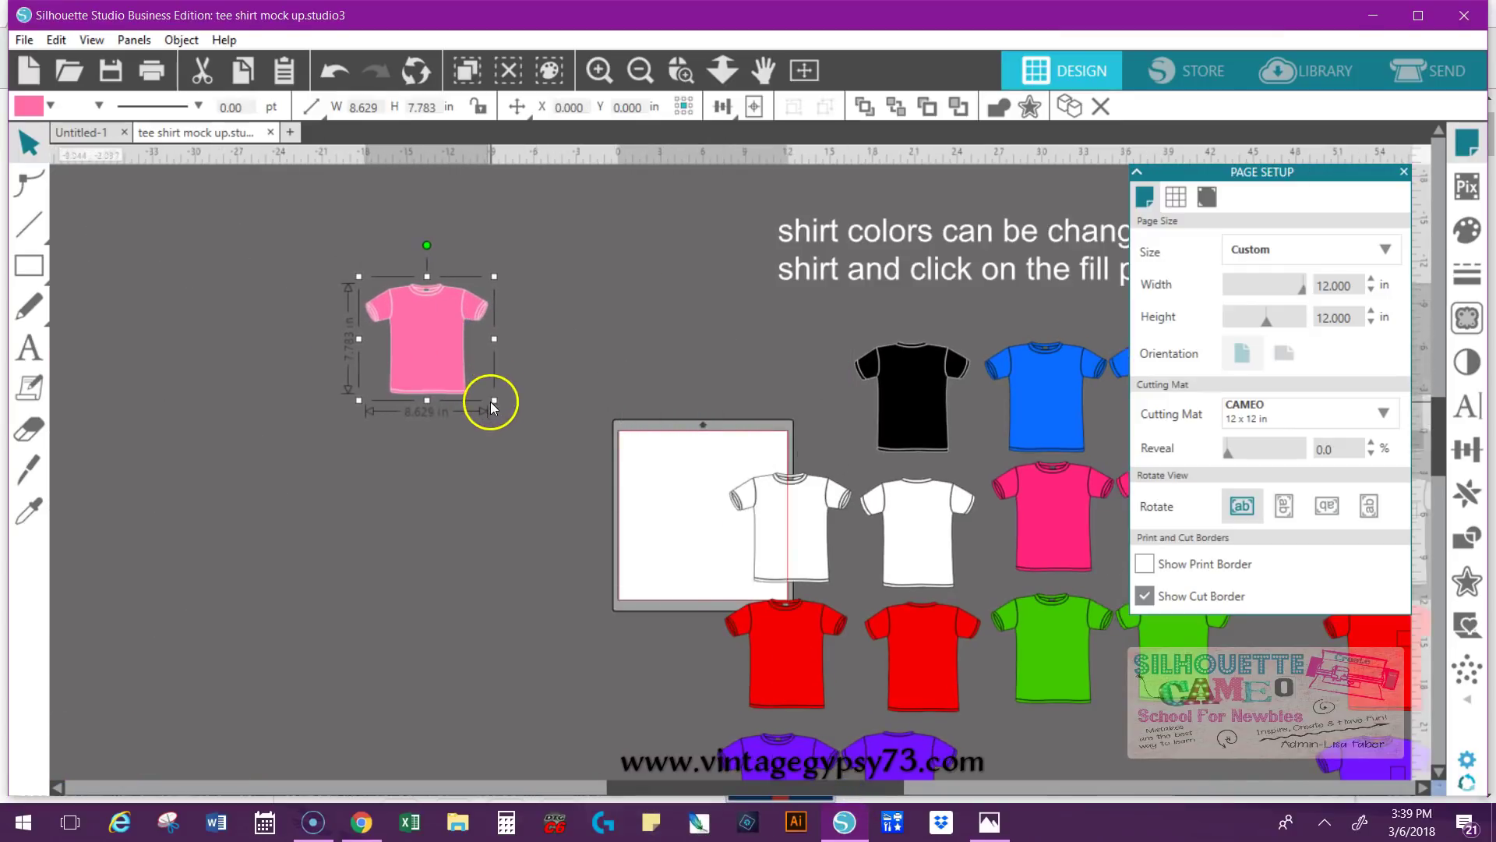
{"action": "left_click_drag", "start_coordinate": [499, 410], "coordinate": [436, 442]}
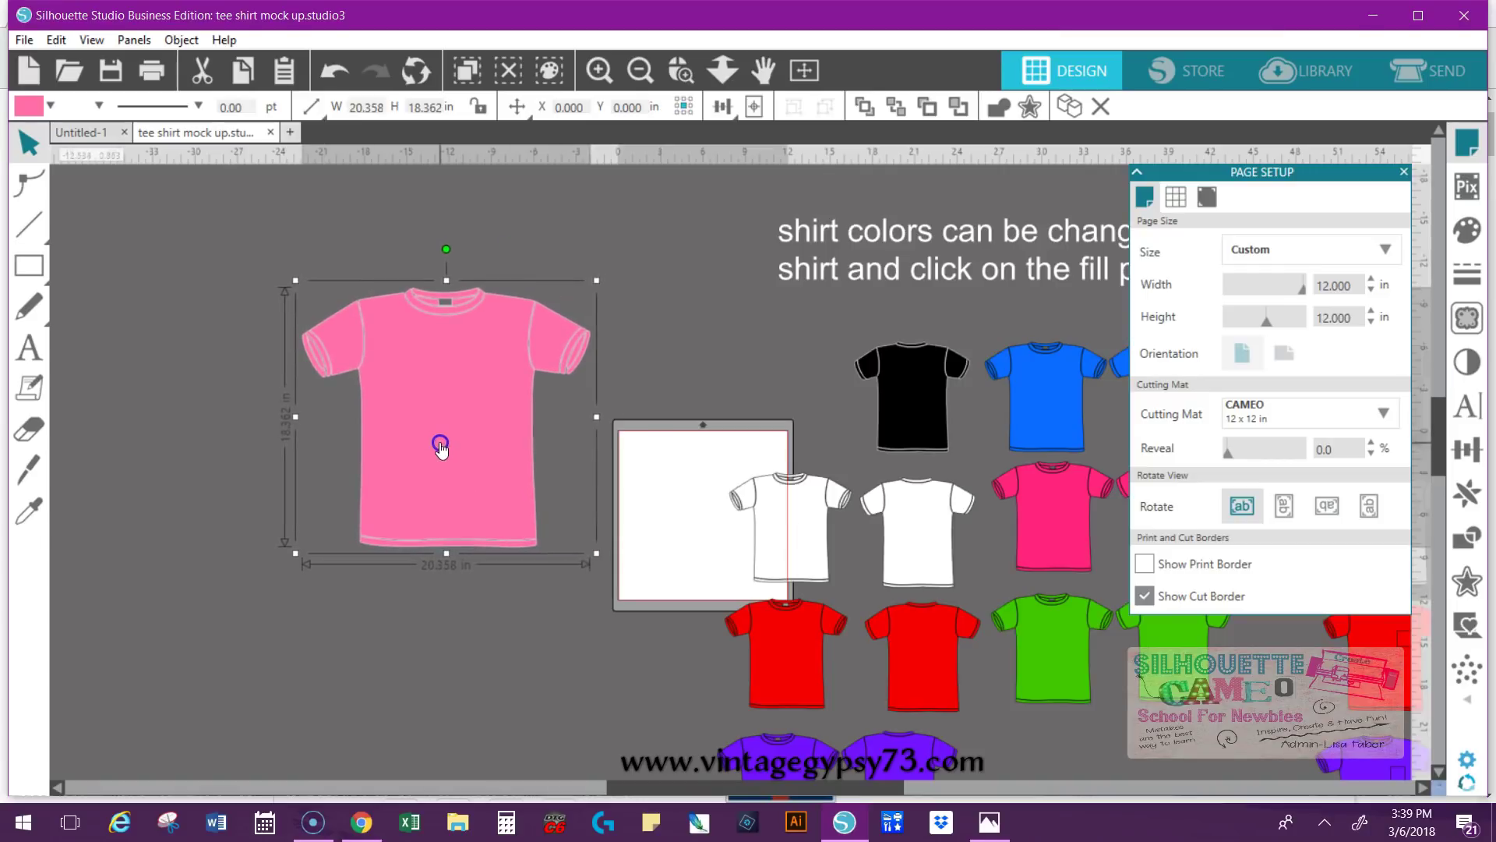
- Copy the enlarged pink shirt and paste it into the Untitled-1 document
{"action": "key", "text": "i"}
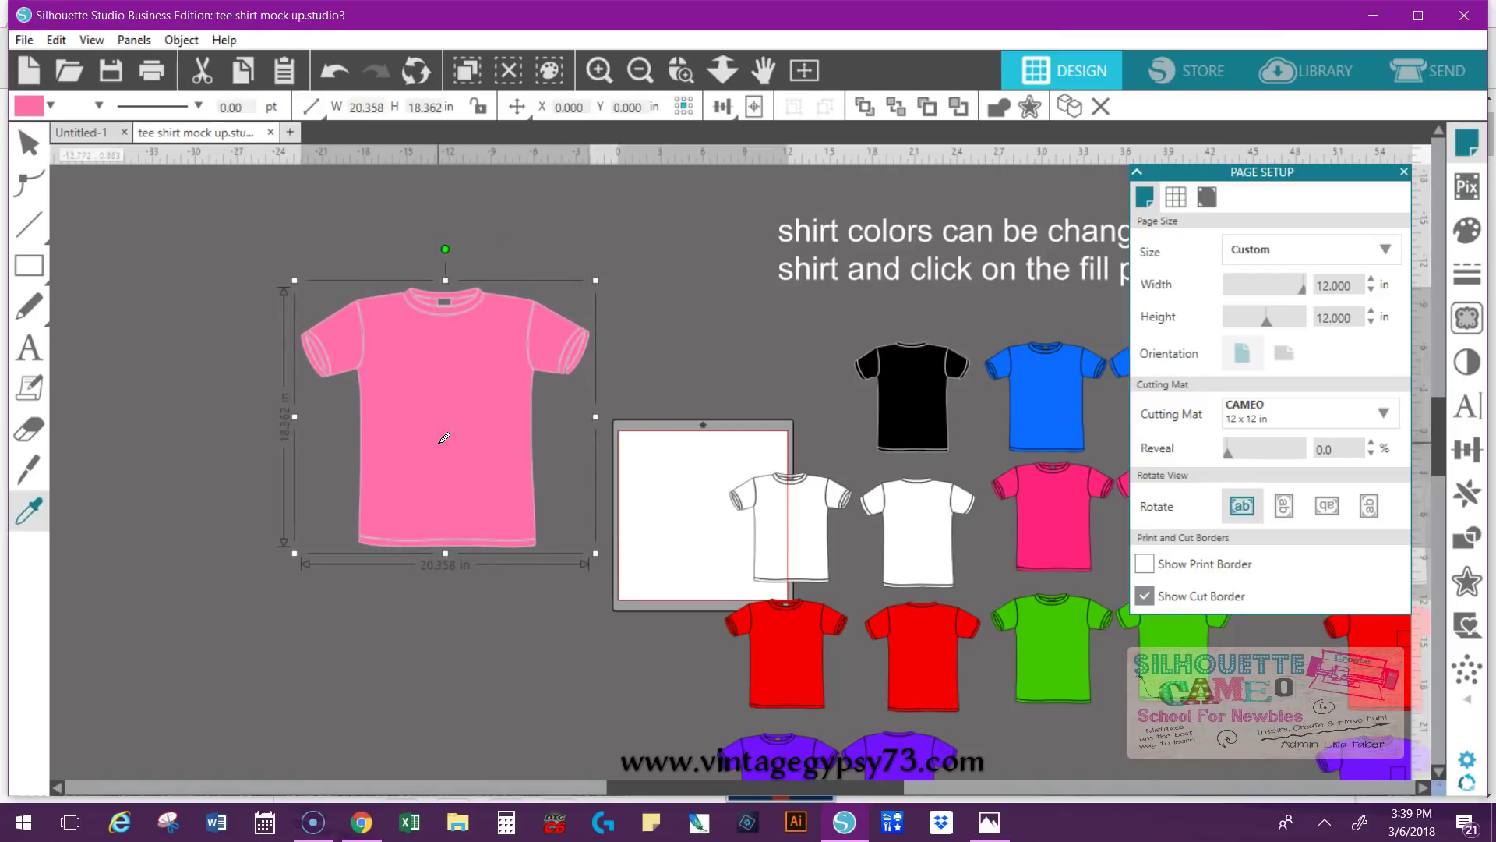
{"action": "right_click", "coordinate": [438, 441]}
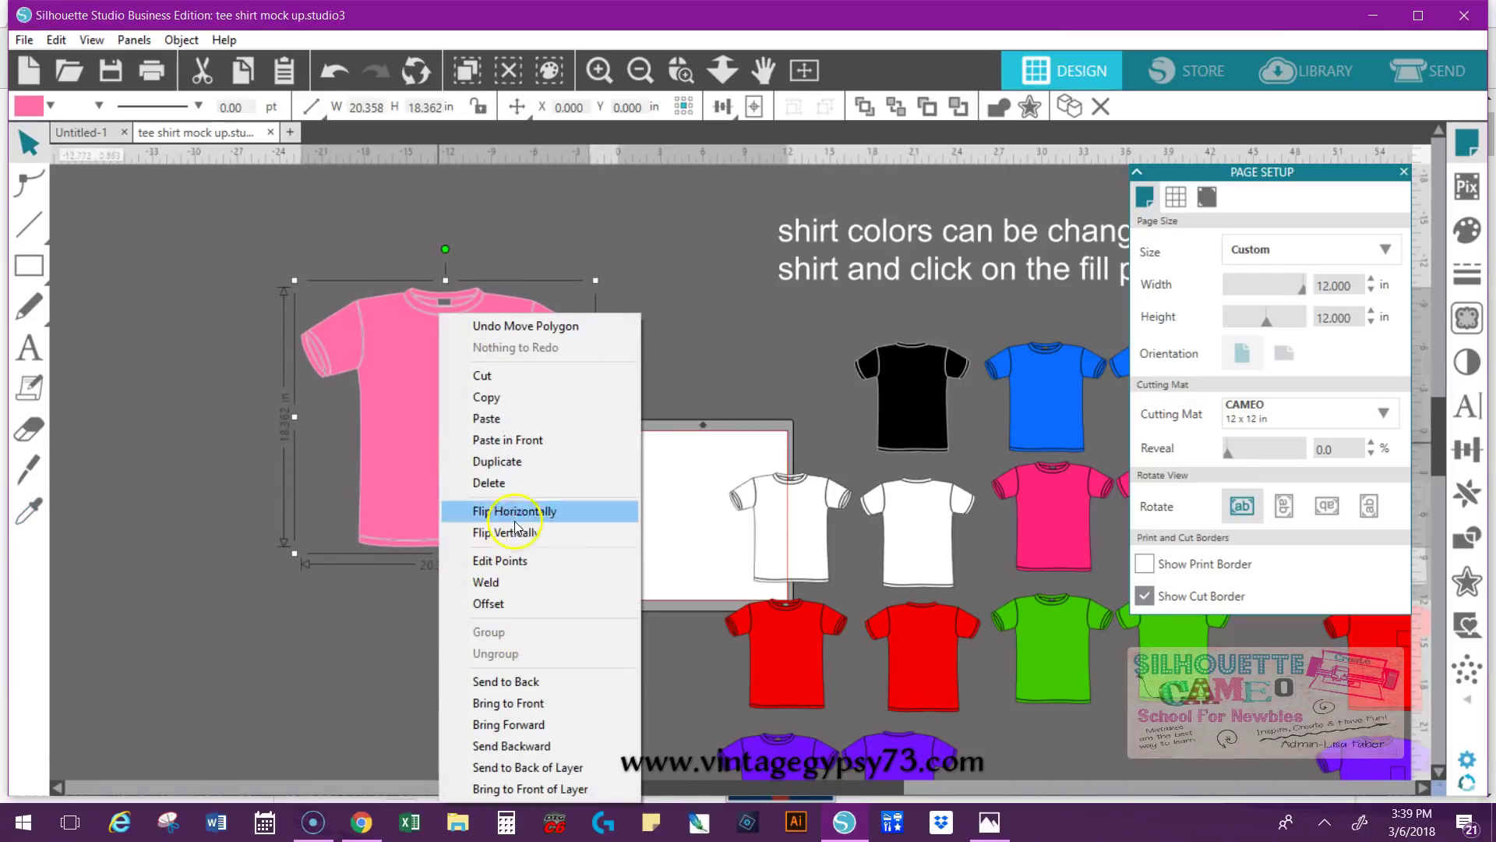
{"action": "left_click", "coordinate": [514, 397]}
{"action": "left_click", "coordinate": [102, 131]}
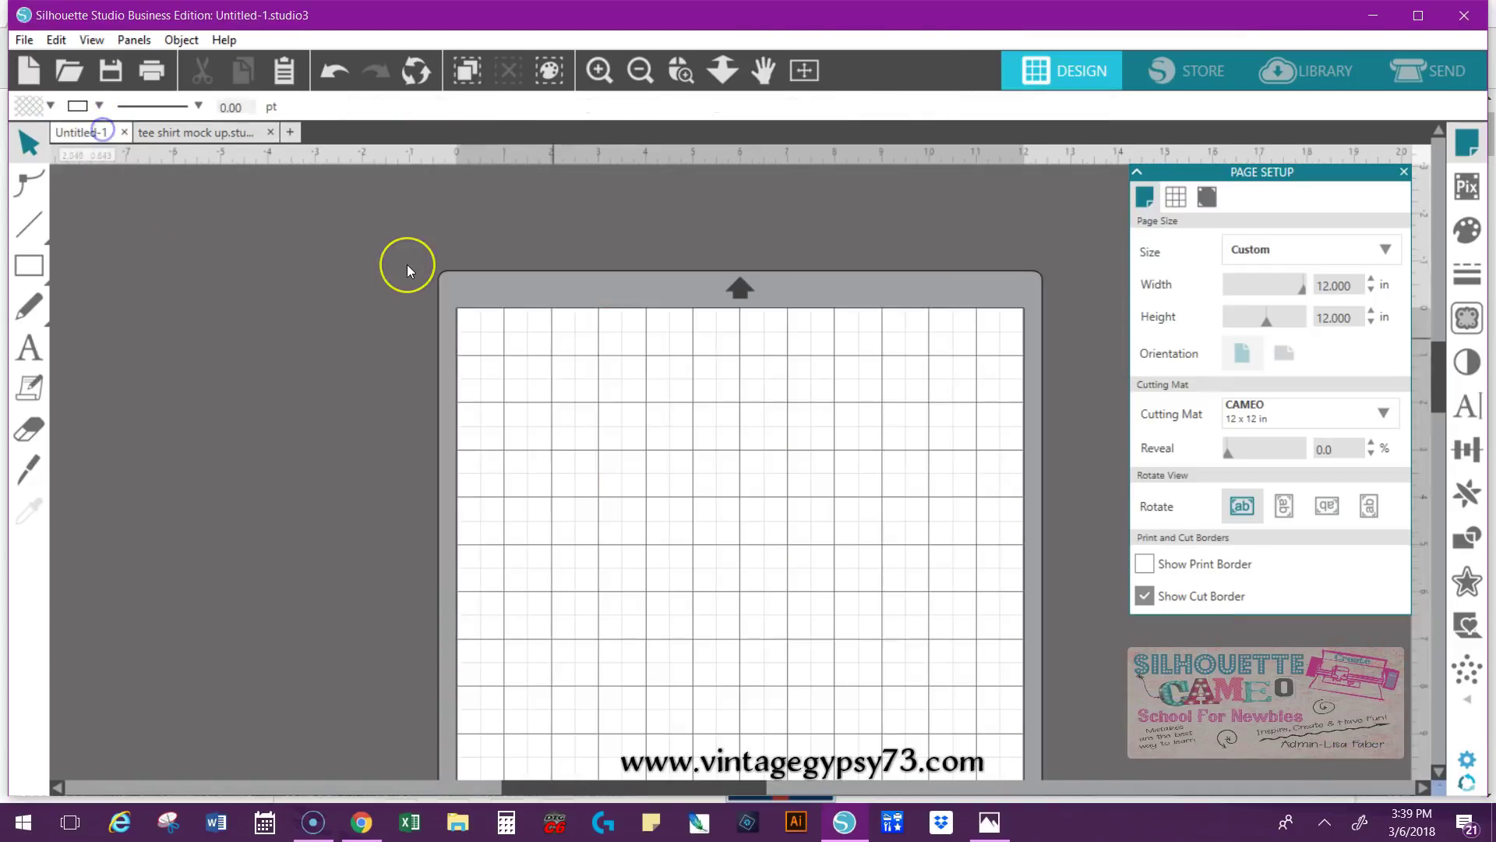
{"action": "right_click", "coordinate": [407, 264]}
{"action": "left_click", "coordinate": [623, 429]}
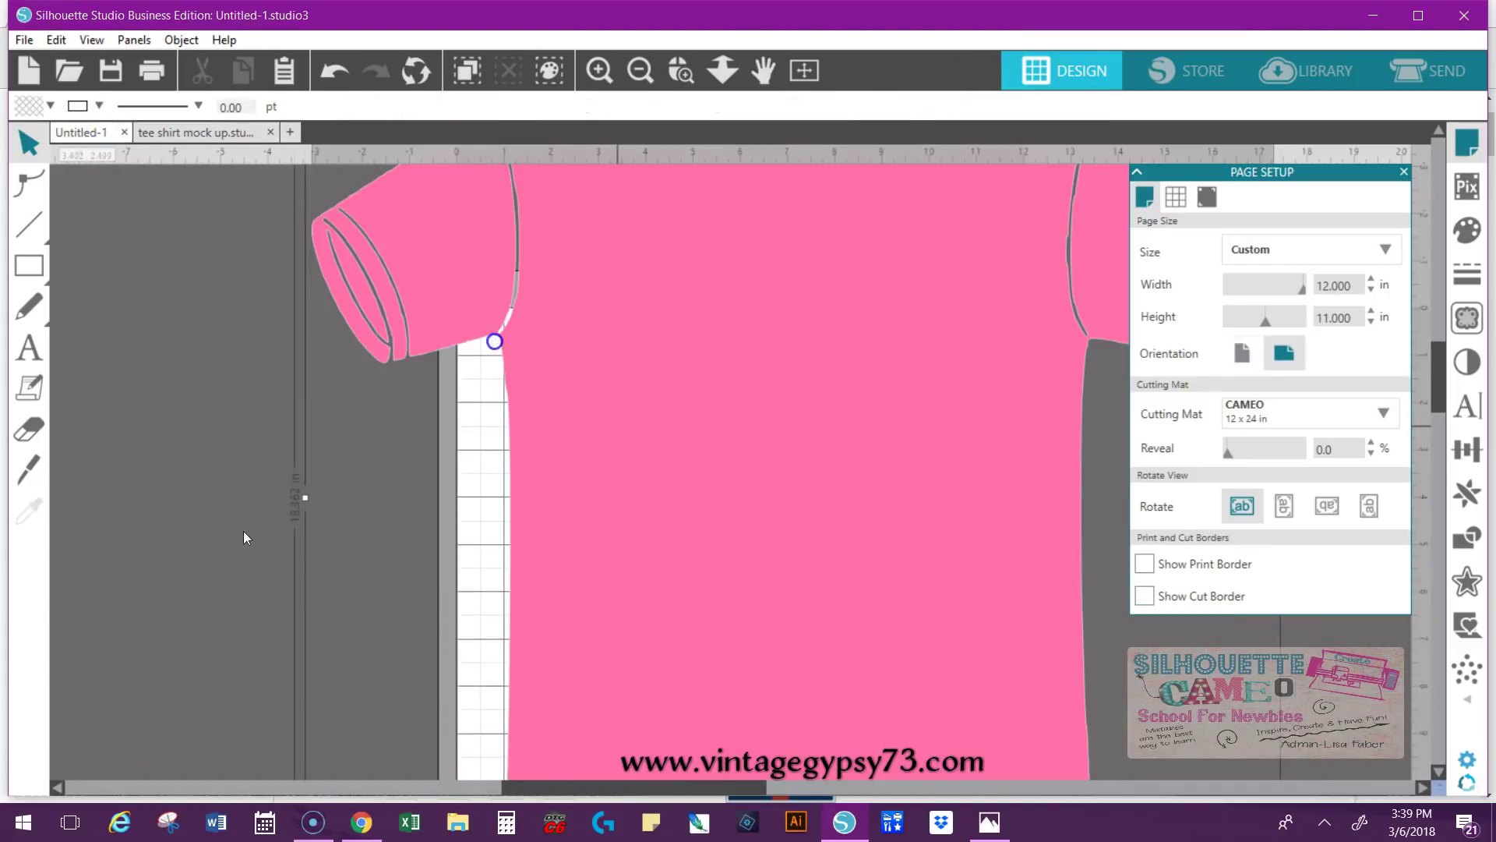
- Move the pasted pink shirt off the cutting mat into the empty space to its left
{"action": "left_click_drag", "start_coordinate": [736, 787], "coordinate": [443, 572]}
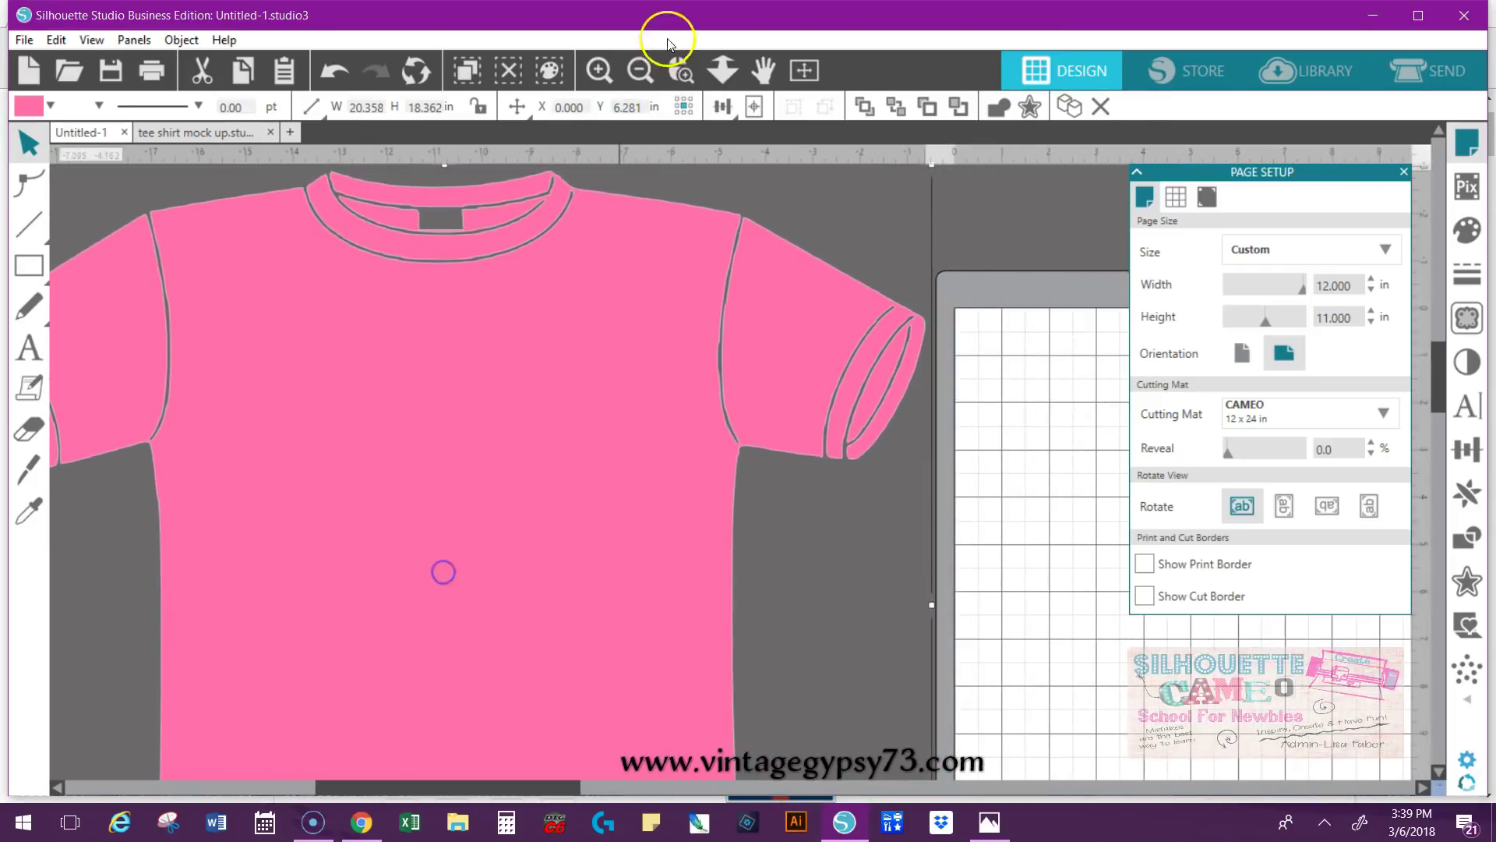
{"action": "left_click", "coordinate": [639, 70]}
{"action": "left_click_drag", "start_coordinate": [508, 417], "coordinate": [442, 417]}
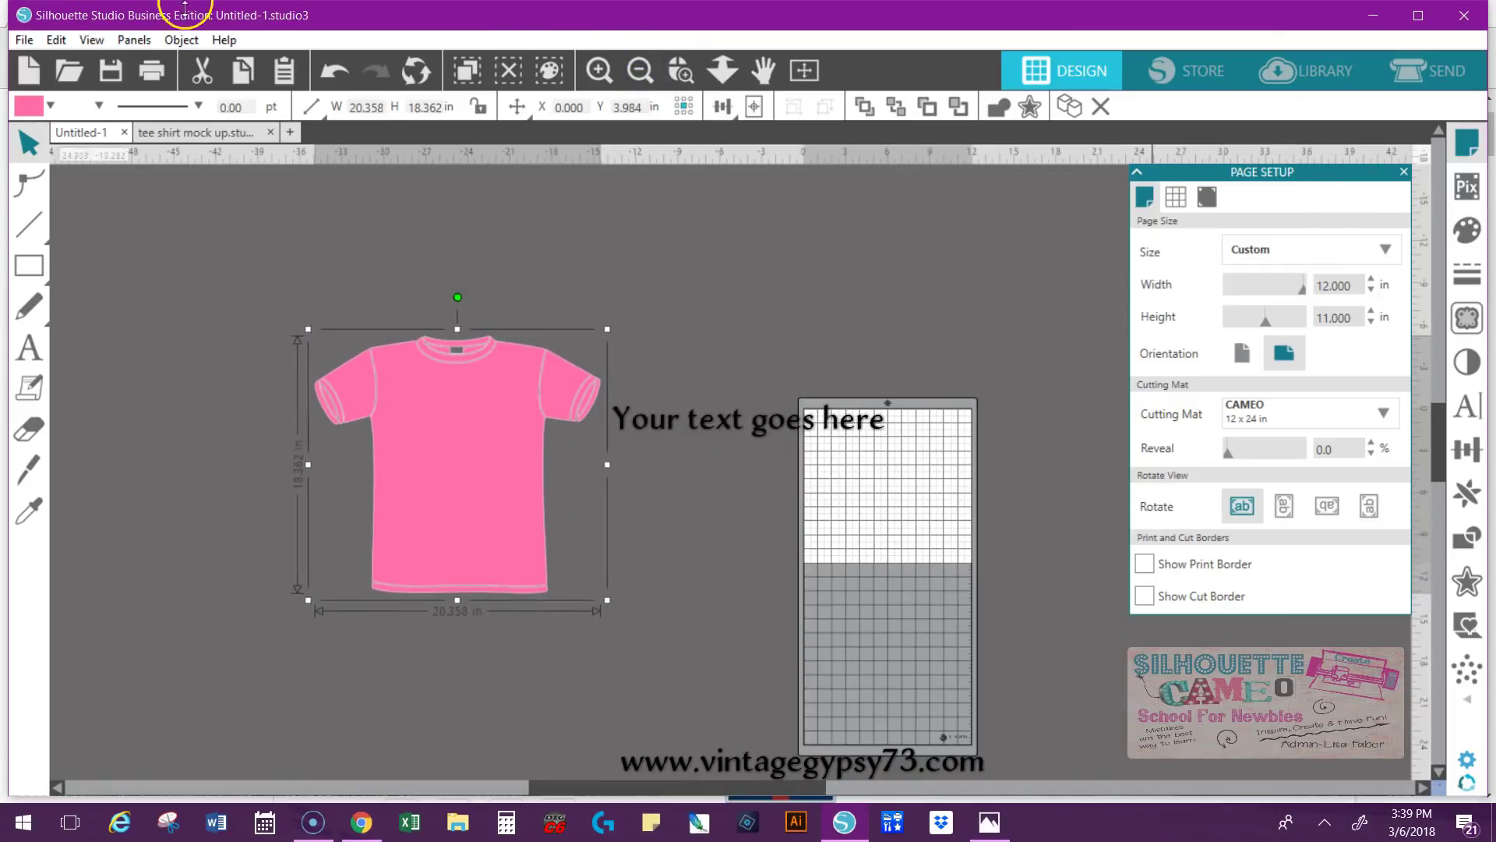
- Open the file Mother cluckers 11x20.studio3 from the Sil Projects VG folder on the Desktop
{"action": "left_click", "coordinate": [69, 70]}
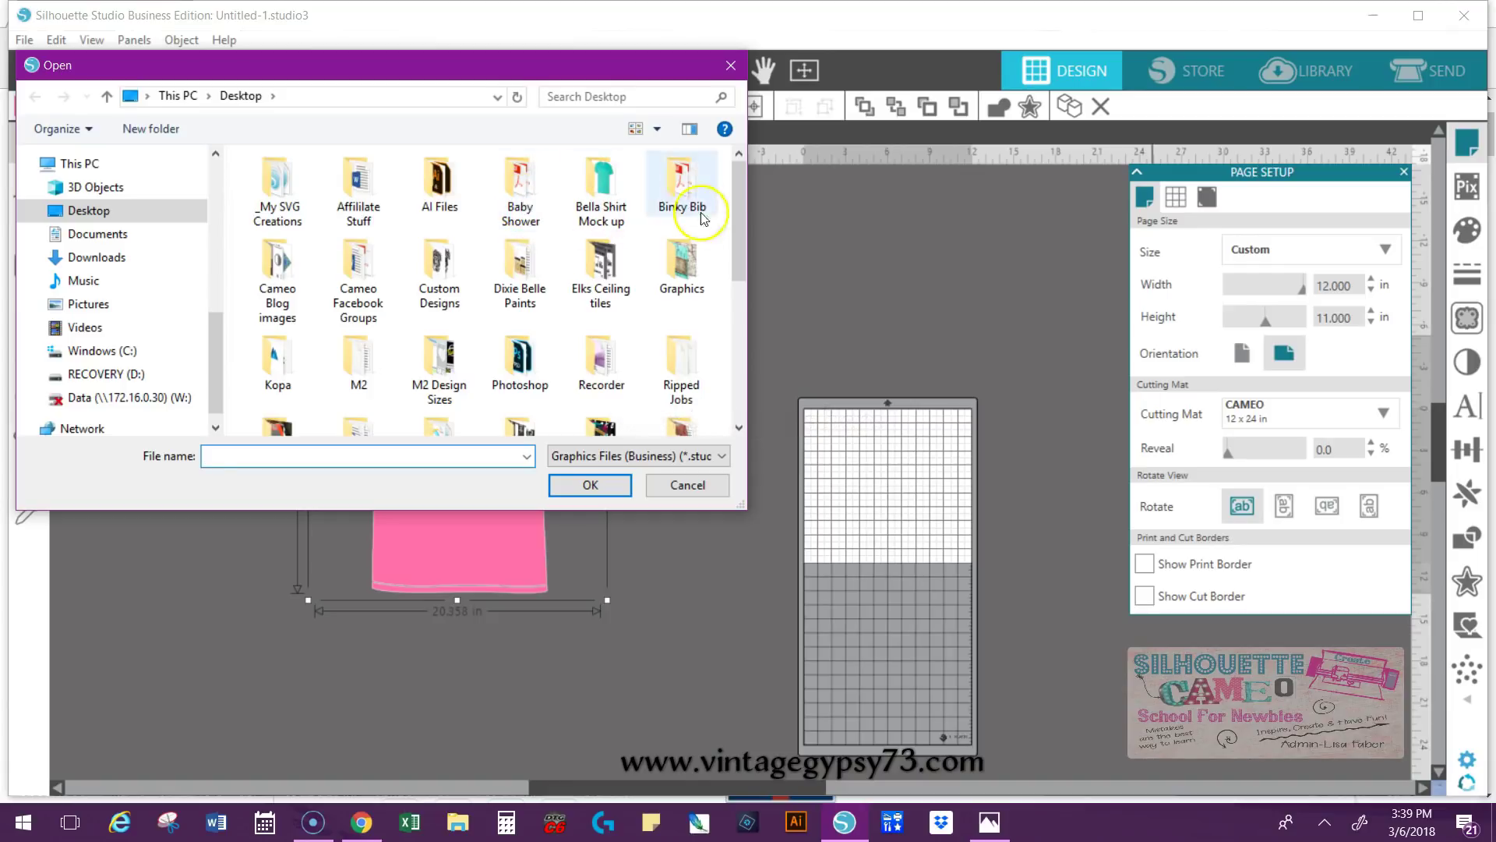
{"action": "scroll", "coordinate": [529, 316], "scroll_direction": "down", "scroll_amount": 3}
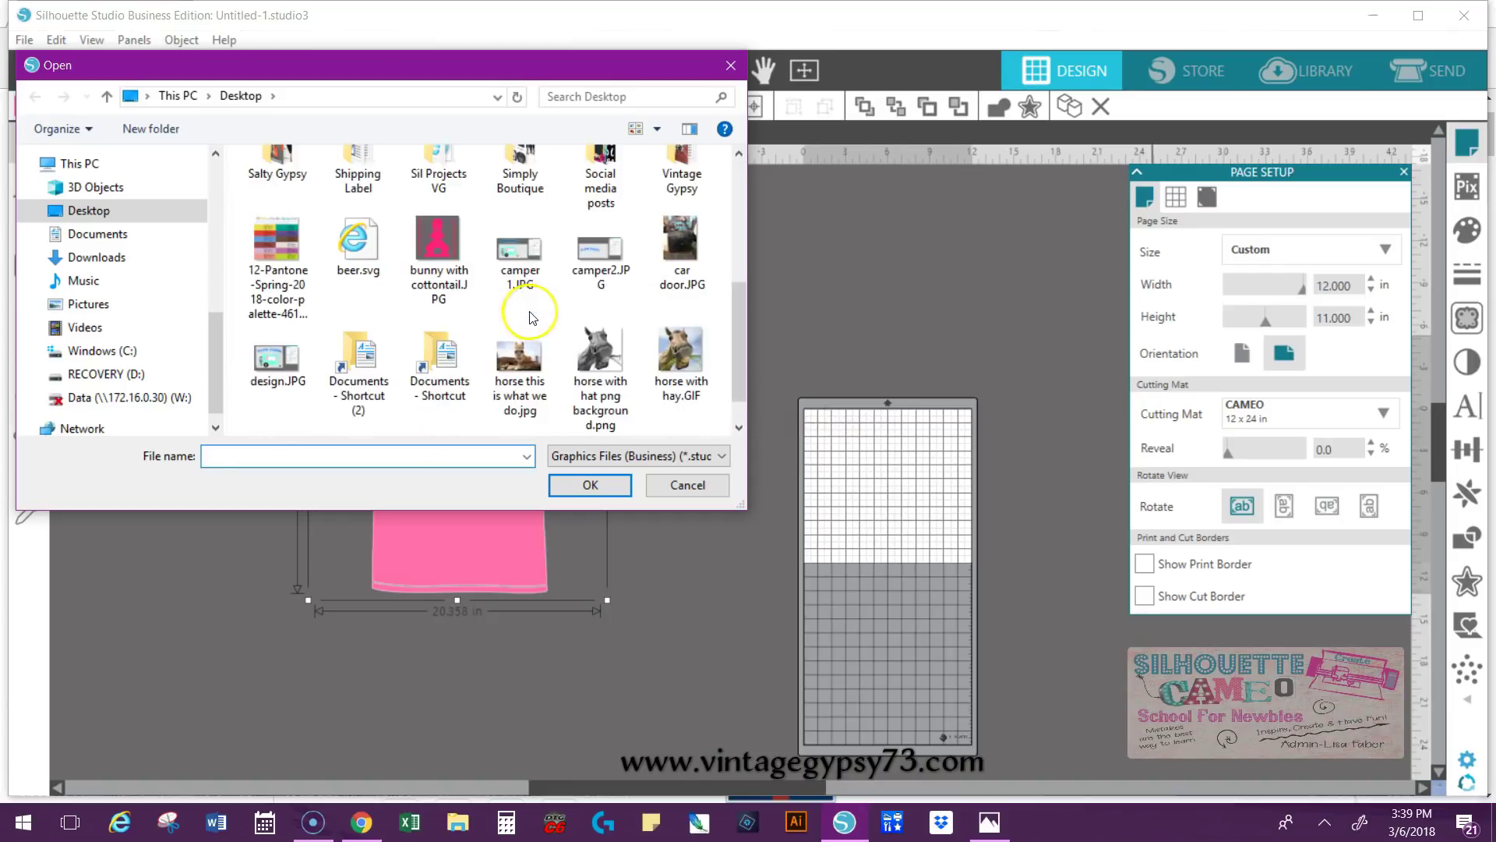
{"action": "scroll", "coordinate": [545, 312], "scroll_direction": "up", "scroll_amount": 1}
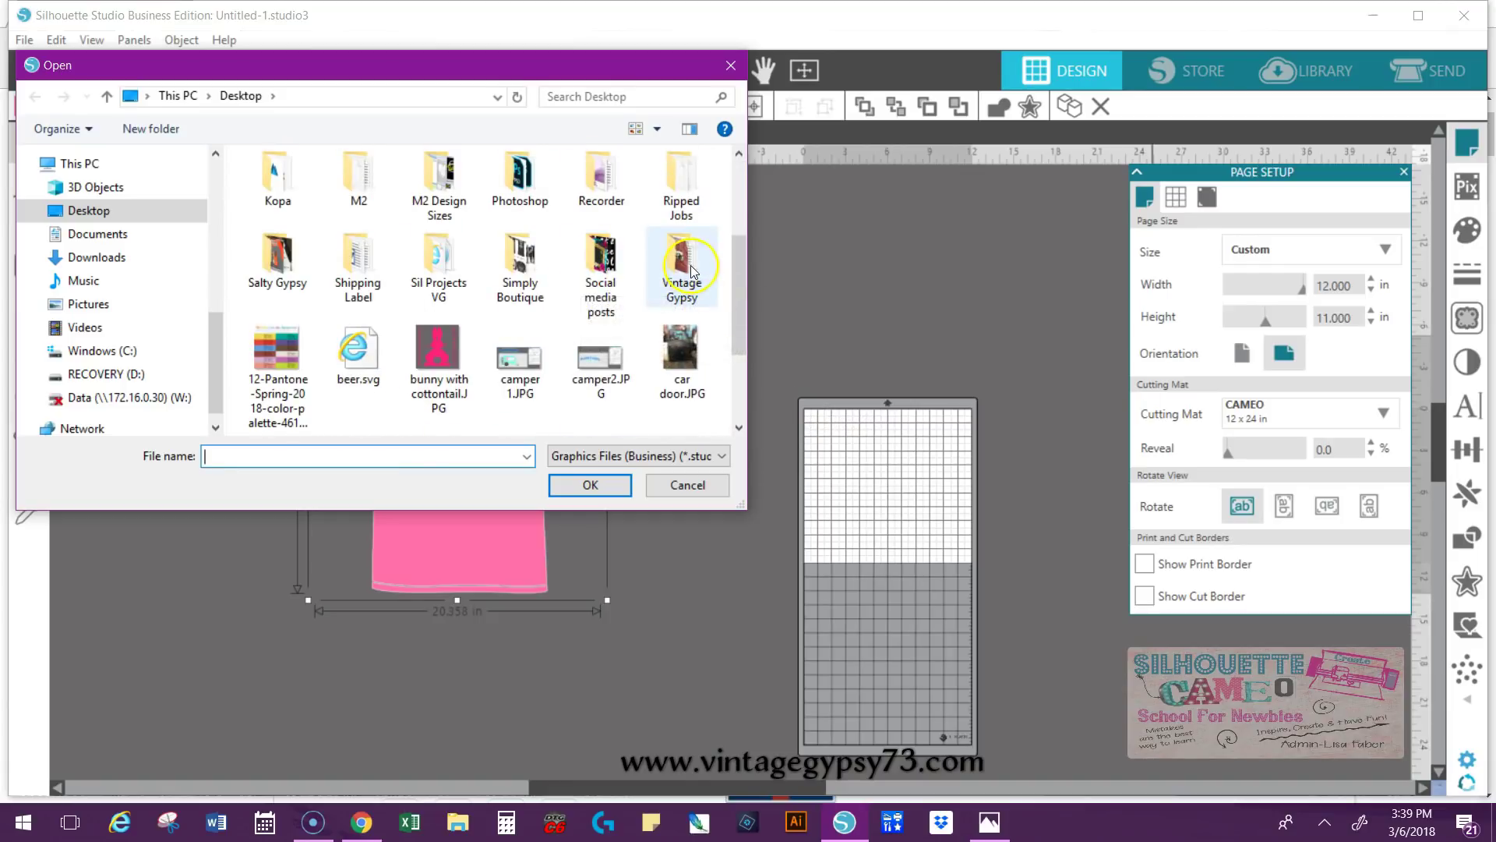
{"action": "double_click", "coordinate": [436, 253]}
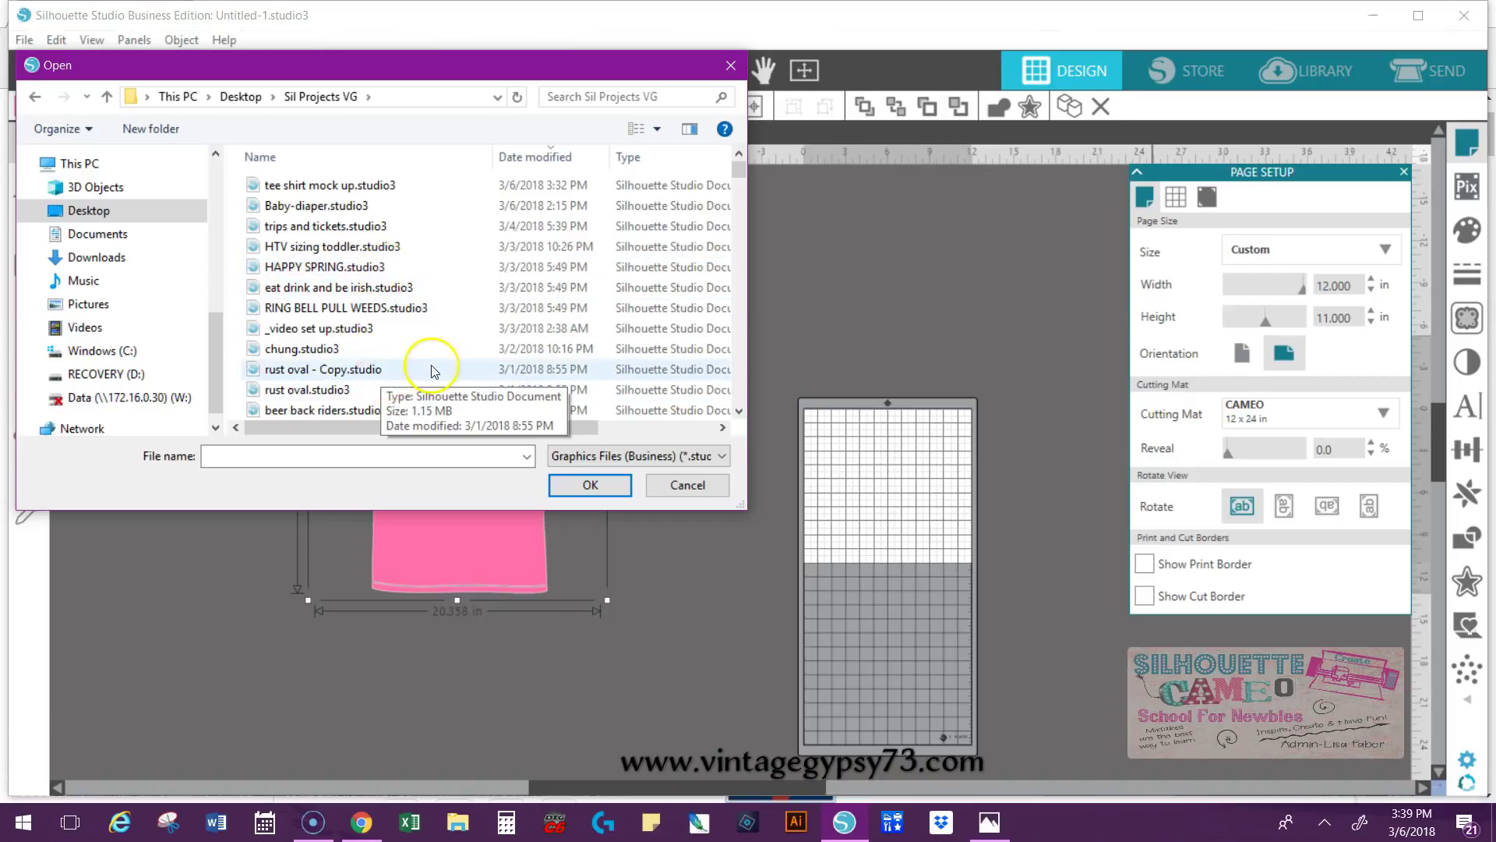
{"action": "scroll", "coordinate": [431, 362], "scroll_direction": "down", "scroll_amount": 1}
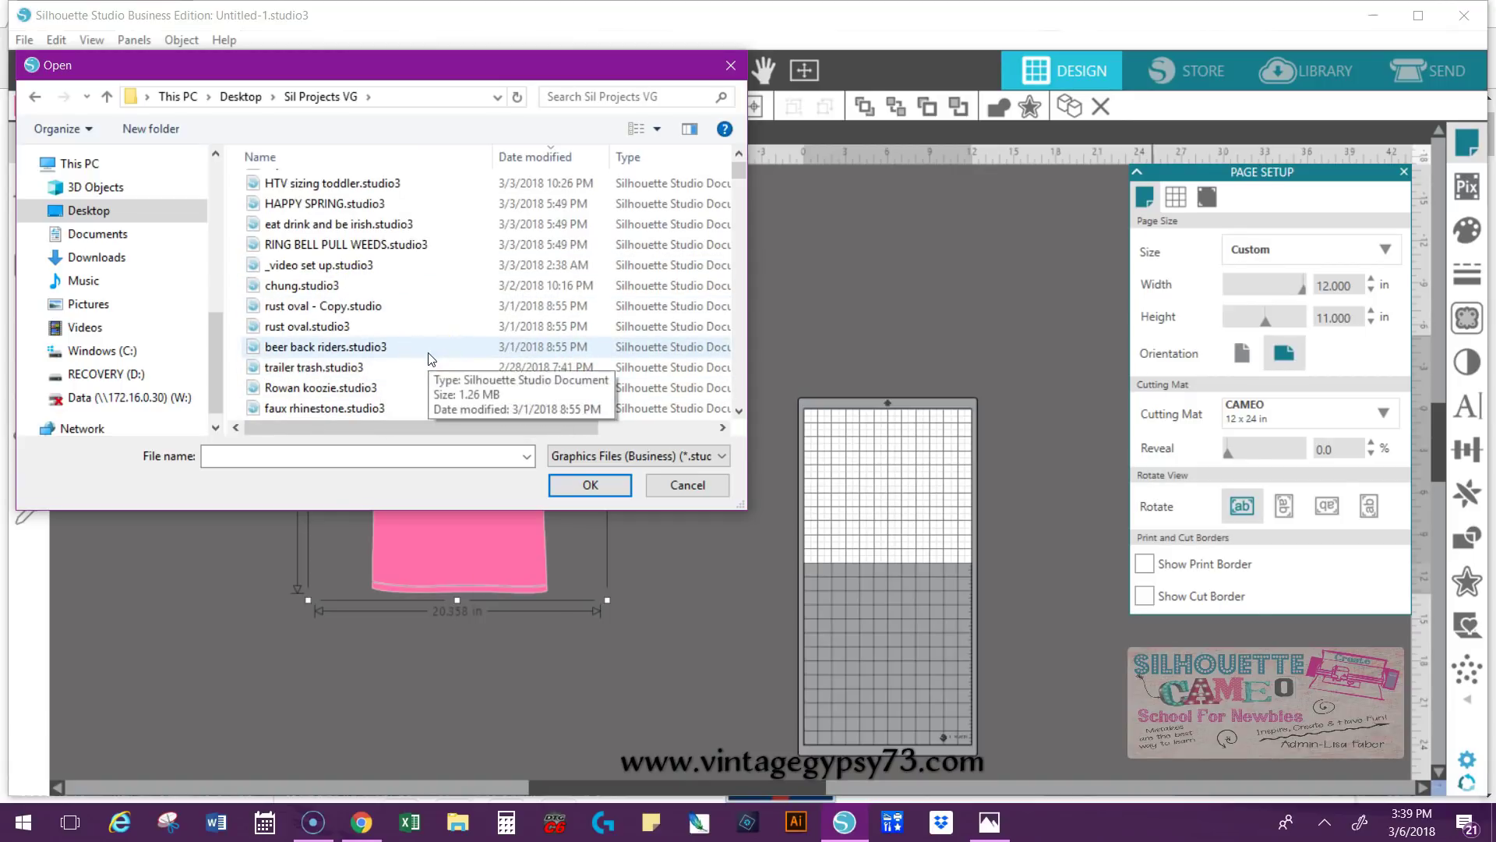
{"action": "scroll", "coordinate": [431, 358], "scroll_direction": "down", "scroll_amount": 1}
{"action": "scroll", "coordinate": [431, 358], "scroll_direction": "down", "scroll_amount": 1}
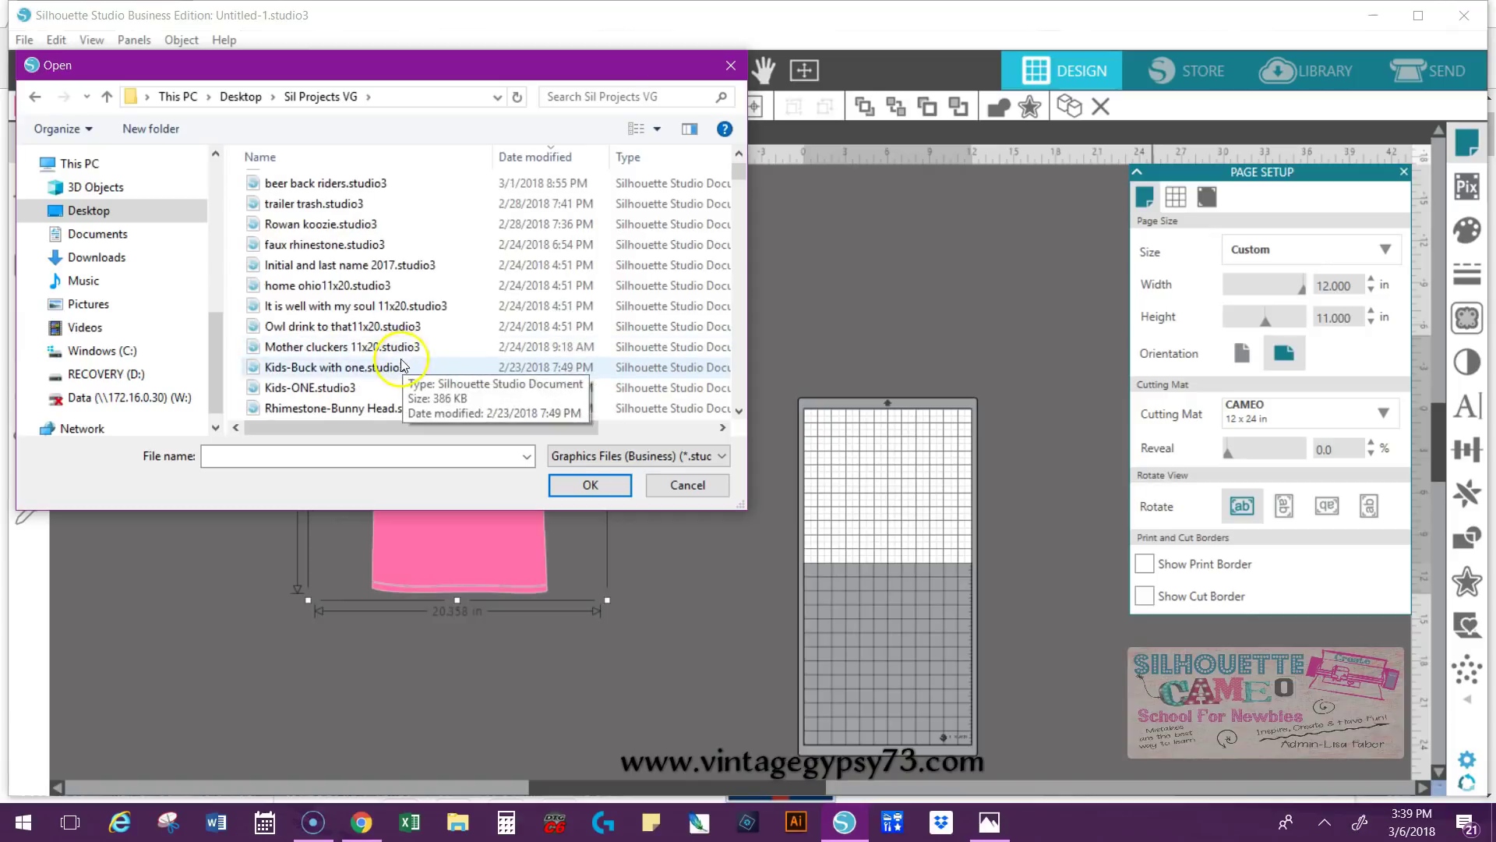
{"action": "double_click", "coordinate": [404, 350]}
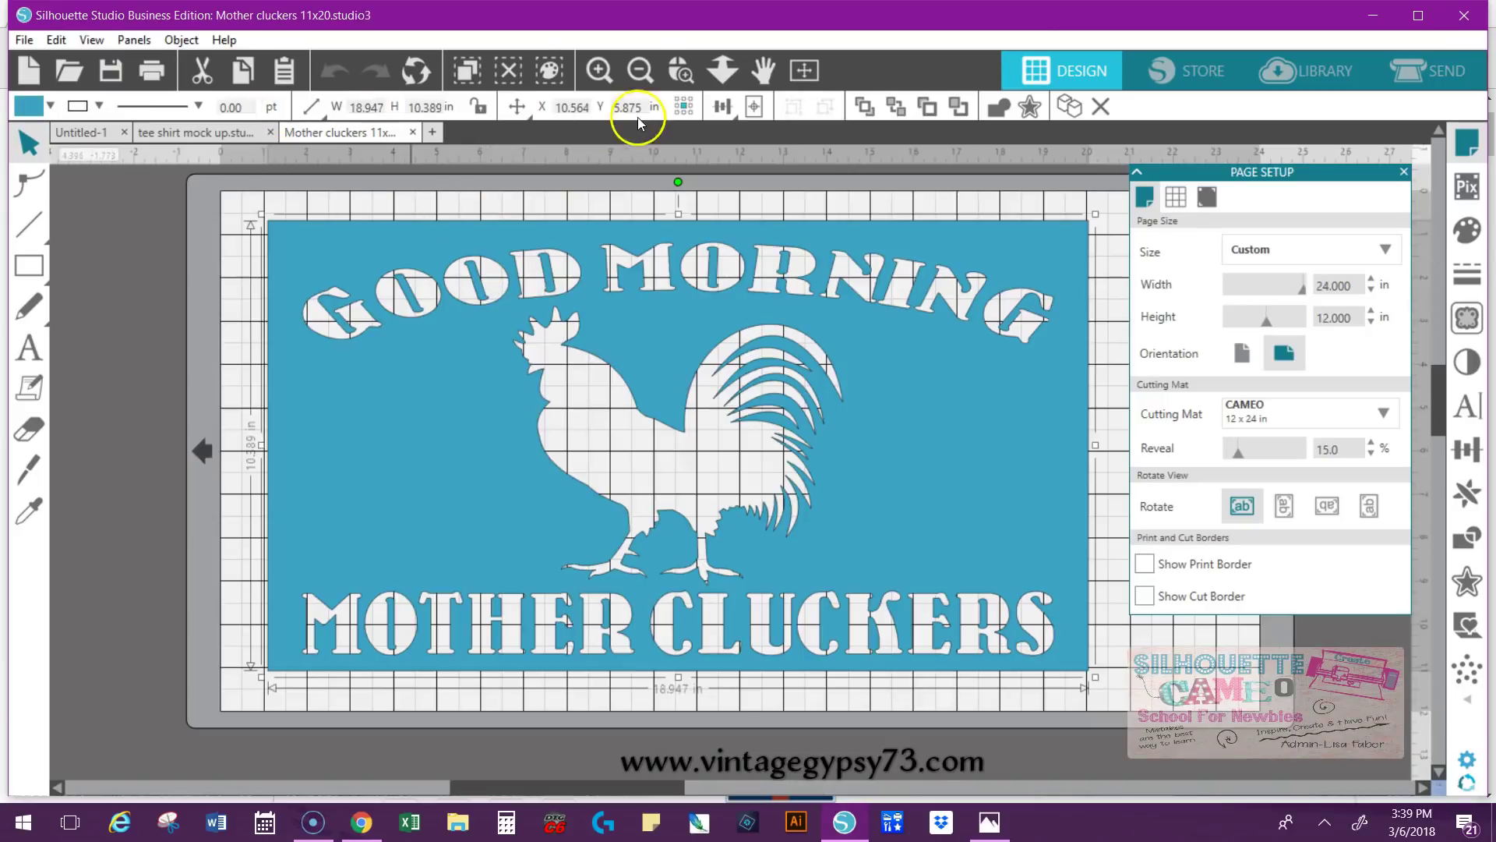
- Copy the black "Good Morning Mother Cluckers" rooster design and paste it into the Untitled-1 document
{"action": "left_click", "coordinate": [646, 67]}
{"action": "left_click", "coordinate": [646, 68]}
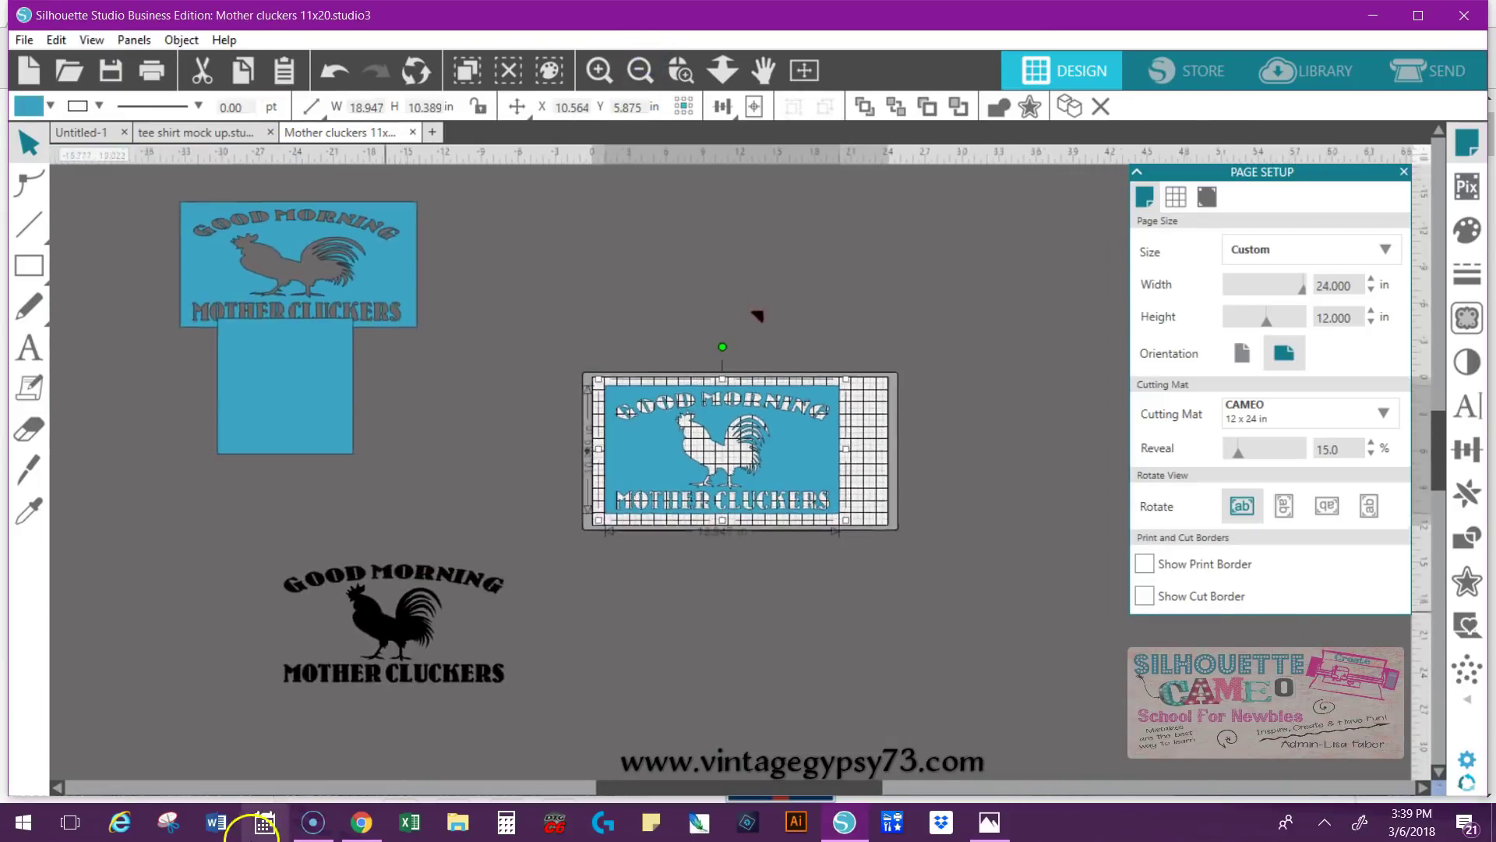
{"action": "left_click", "coordinate": [647, 69]}
{"action": "left_click", "coordinate": [512, 575]}
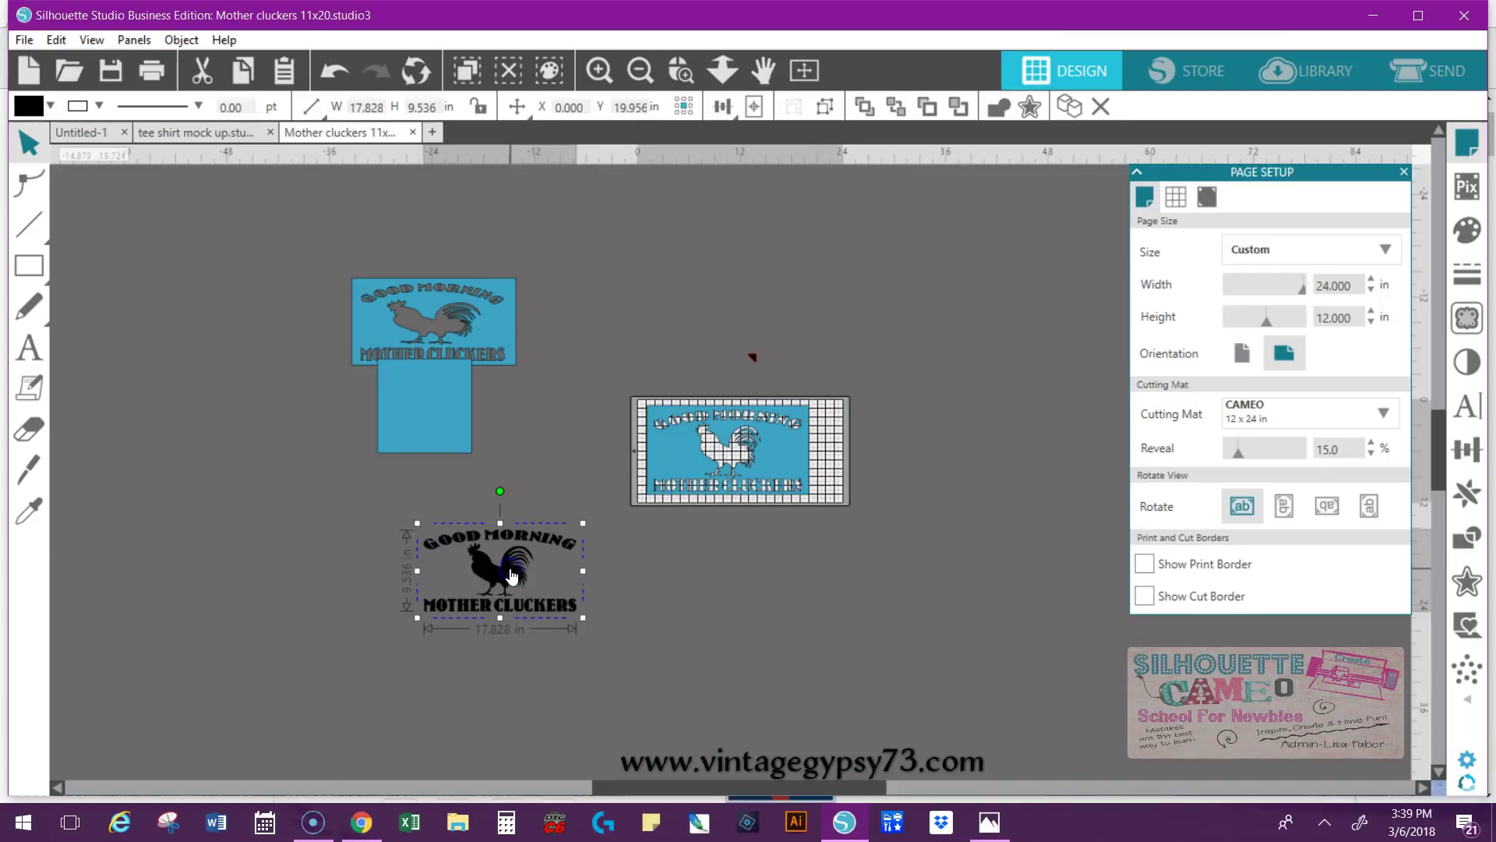
{"action": "right_click", "coordinate": [512, 576]}
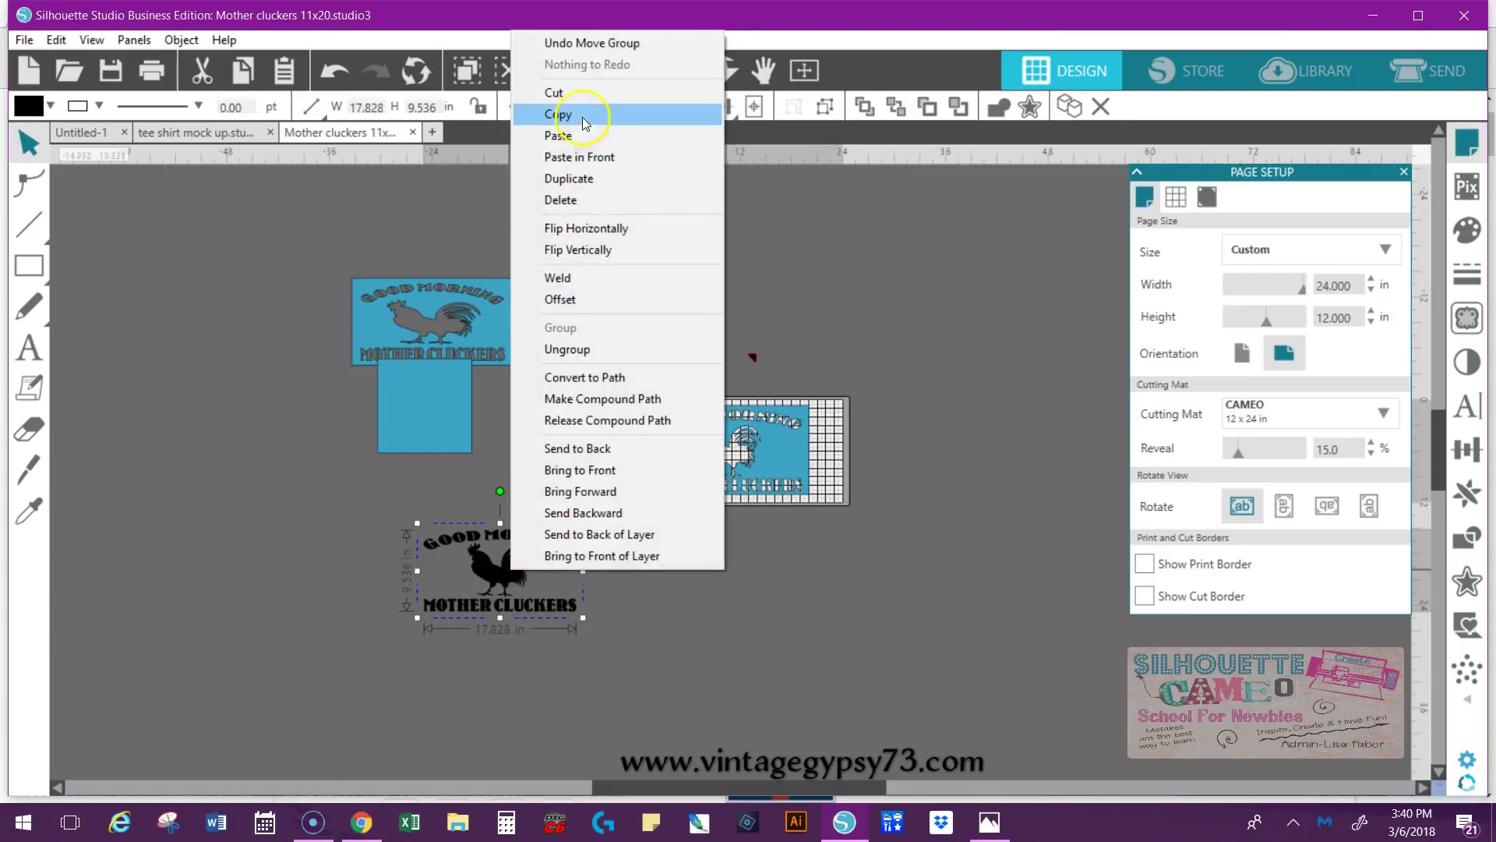
{"action": "left_click", "coordinate": [580, 114]}
{"action": "left_click", "coordinate": [88, 131]}
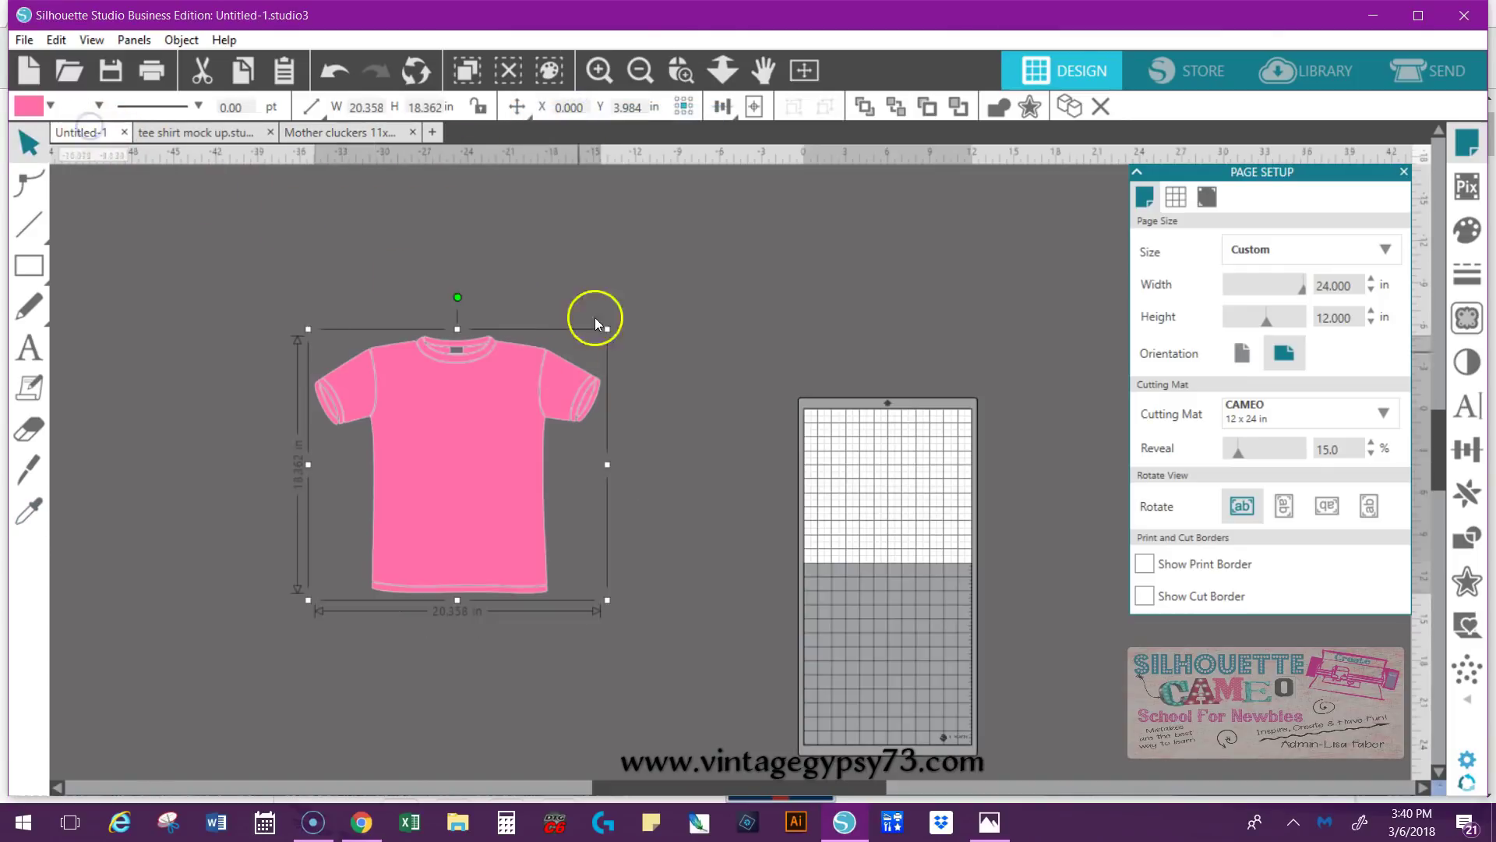
{"action": "right_click", "coordinate": [630, 332]}
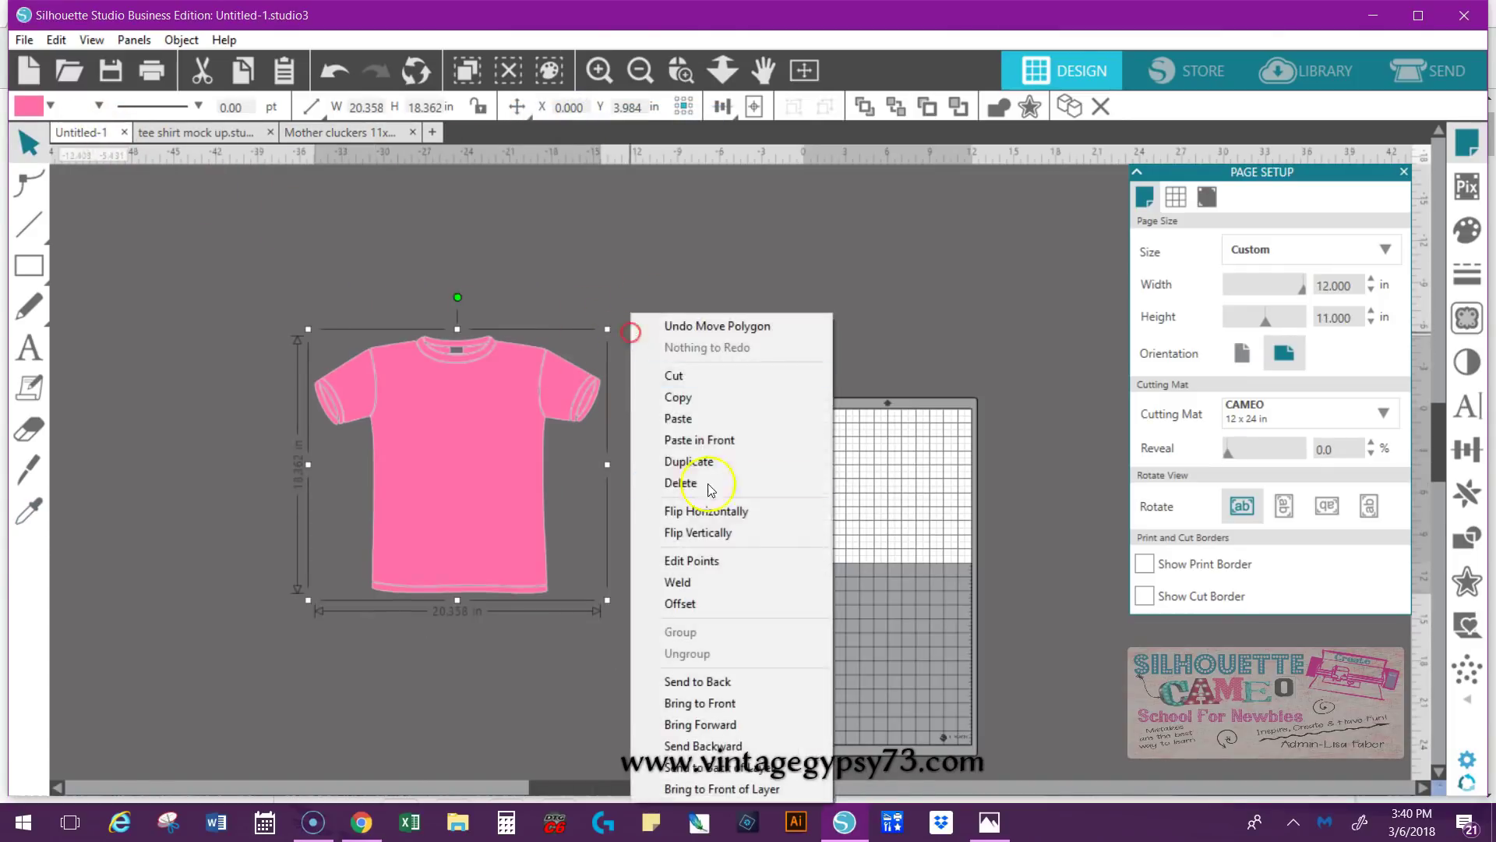
{"action": "left_click", "coordinate": [711, 419]}
- Place the rooster design on the pink shirt's chest and shrink it to about 7.2 by 3.9 in
{"action": "left_click_drag", "start_coordinate": [1160, 771], "coordinate": [670, 437]}
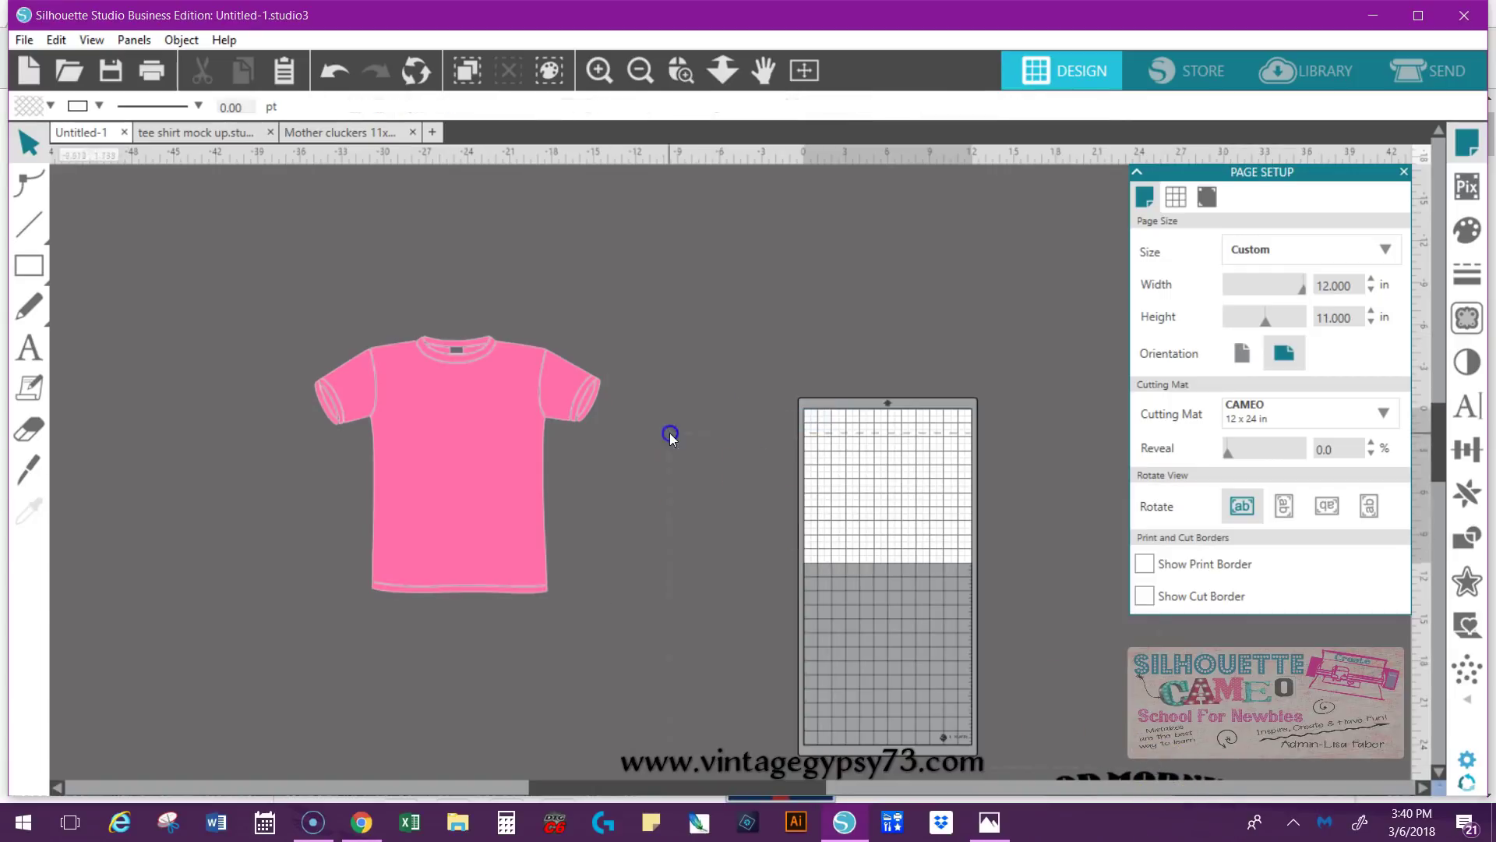
{"action": "left_click_drag", "start_coordinate": [1097, 775], "coordinate": [471, 431]}
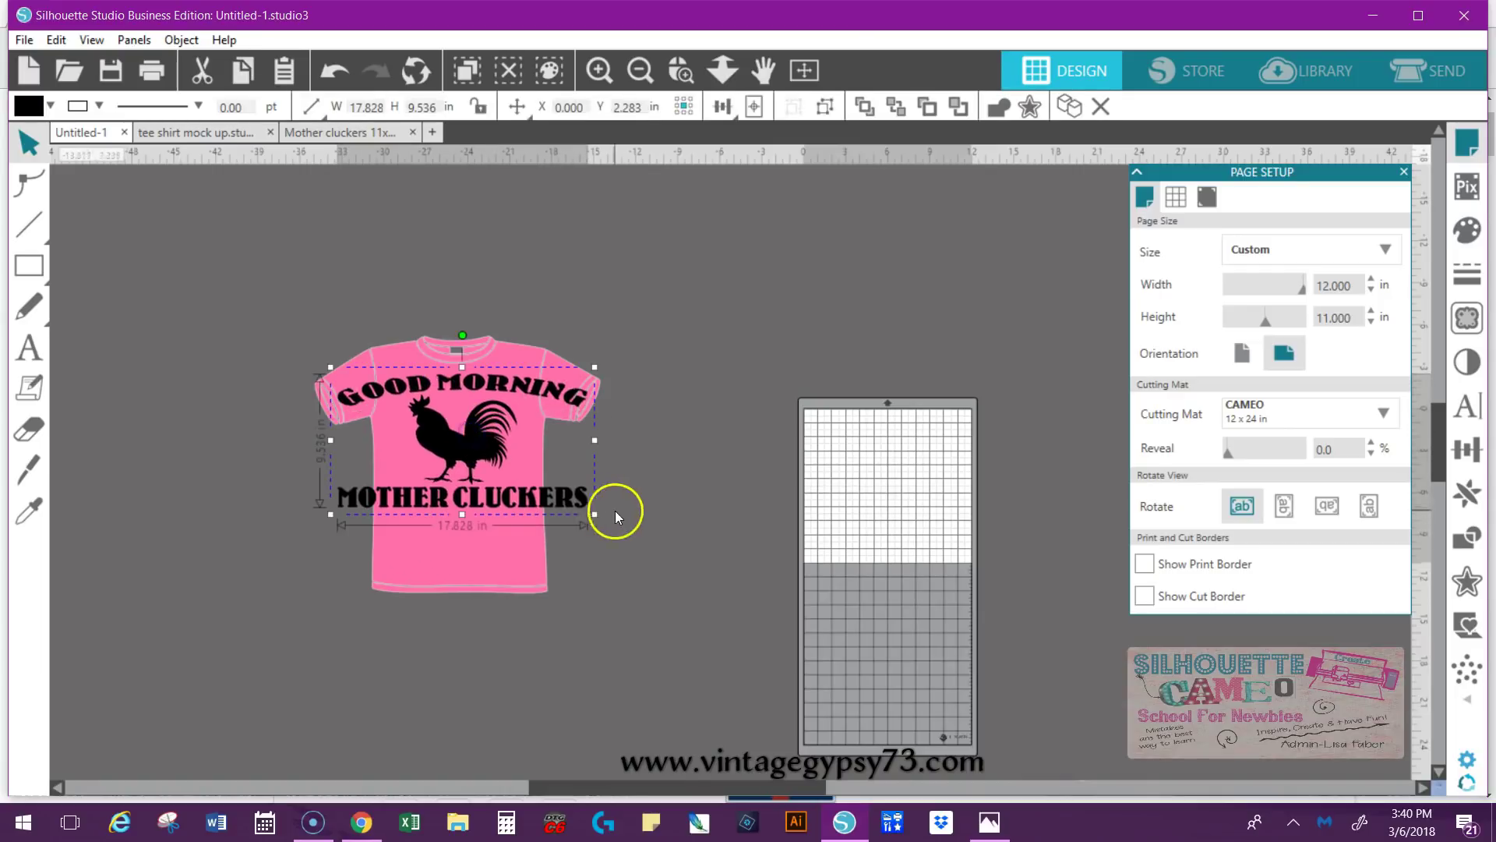
{"action": "left_click_drag", "start_coordinate": [596, 512], "coordinate": [489, 440]}
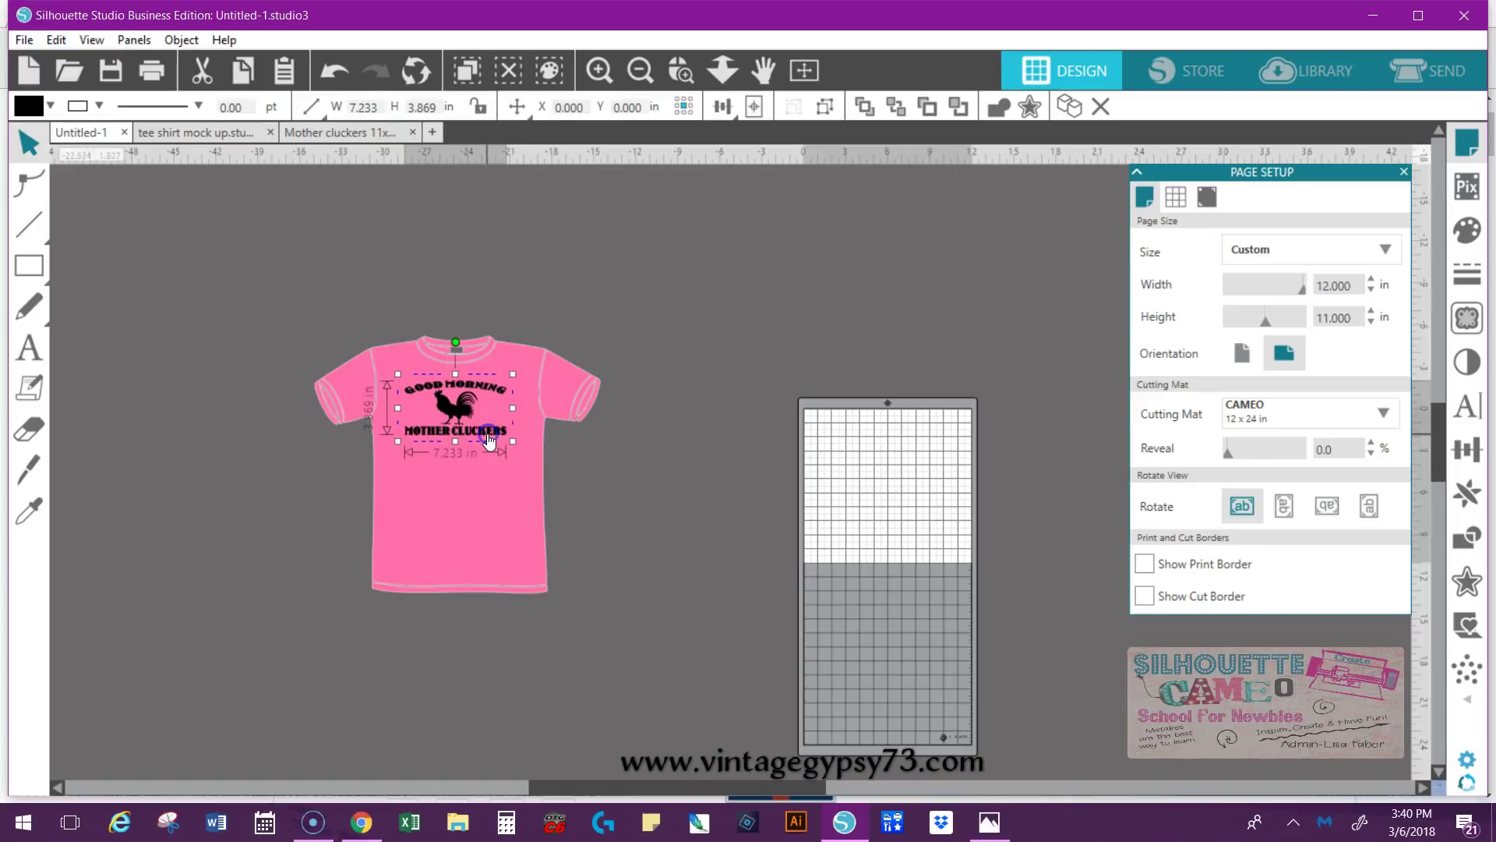
- Shift the pink shirt slightly to the left beneath the rooster design and leave nothing selected
{"action": "scroll", "coordinate": [489, 440], "scroll_direction": "up", "scroll_amount": 2}
{"action": "scroll", "coordinate": [491, 436], "scroll_direction": "up", "scroll_amount": 1}
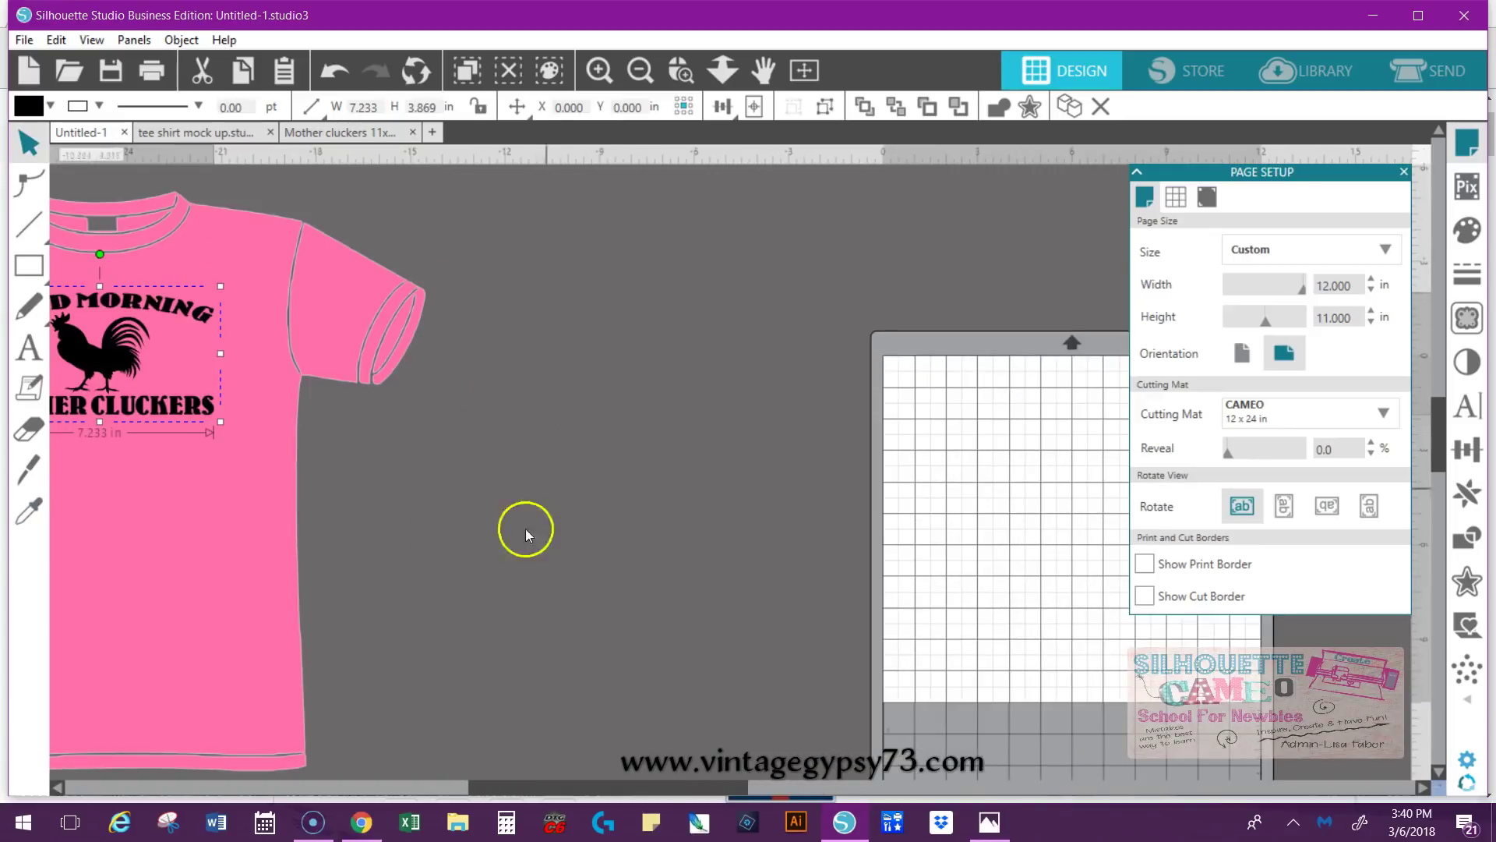
{"action": "left_click_drag", "start_coordinate": [686, 783], "coordinate": [566, 782]}
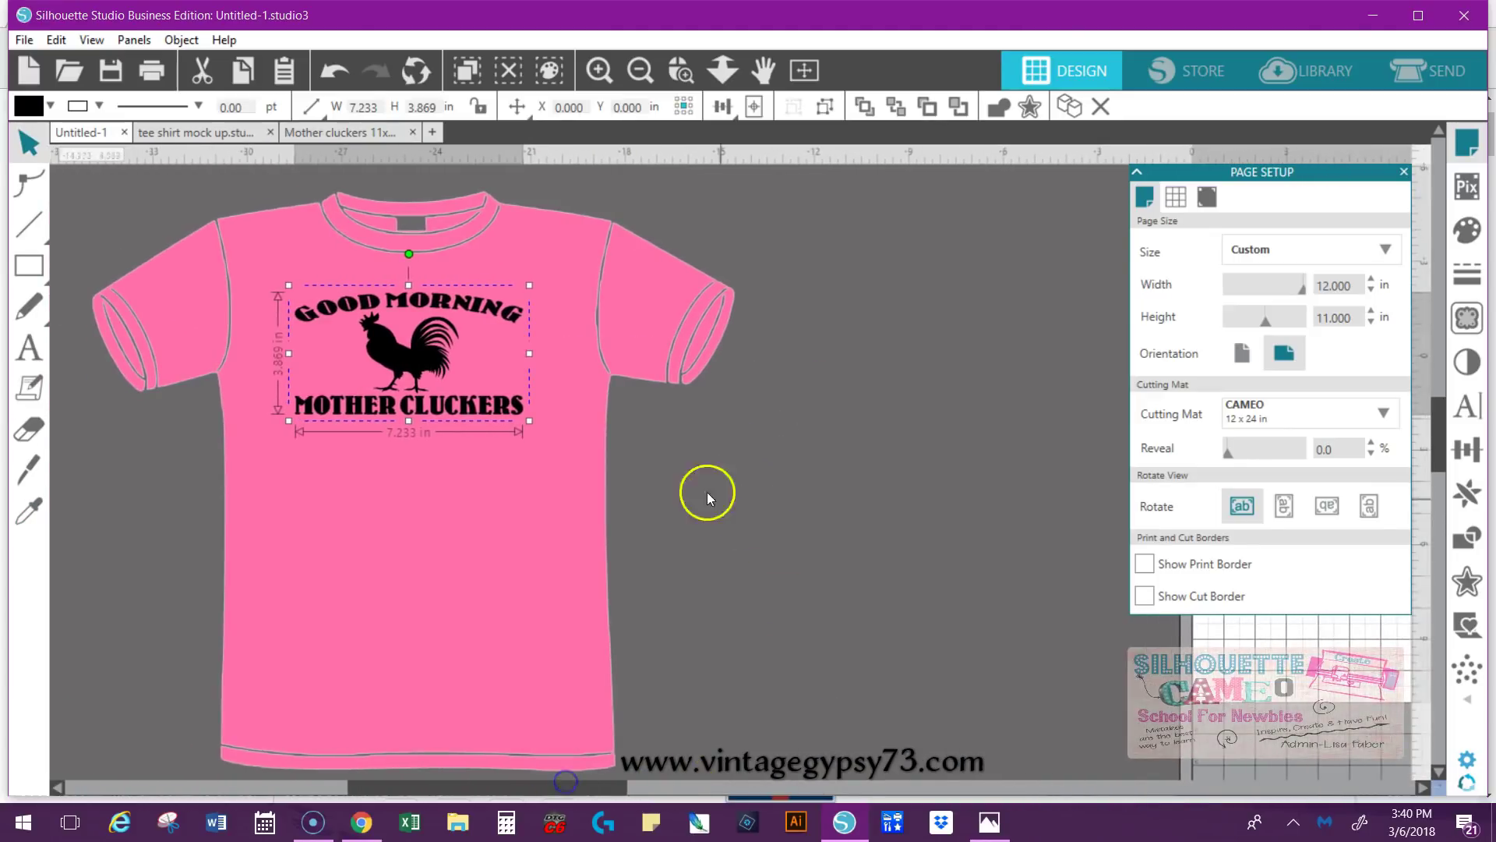
{"action": "left_click", "coordinate": [523, 498]}
{"action": "left_click_drag", "start_coordinate": [523, 495], "coordinate": [522, 493]}
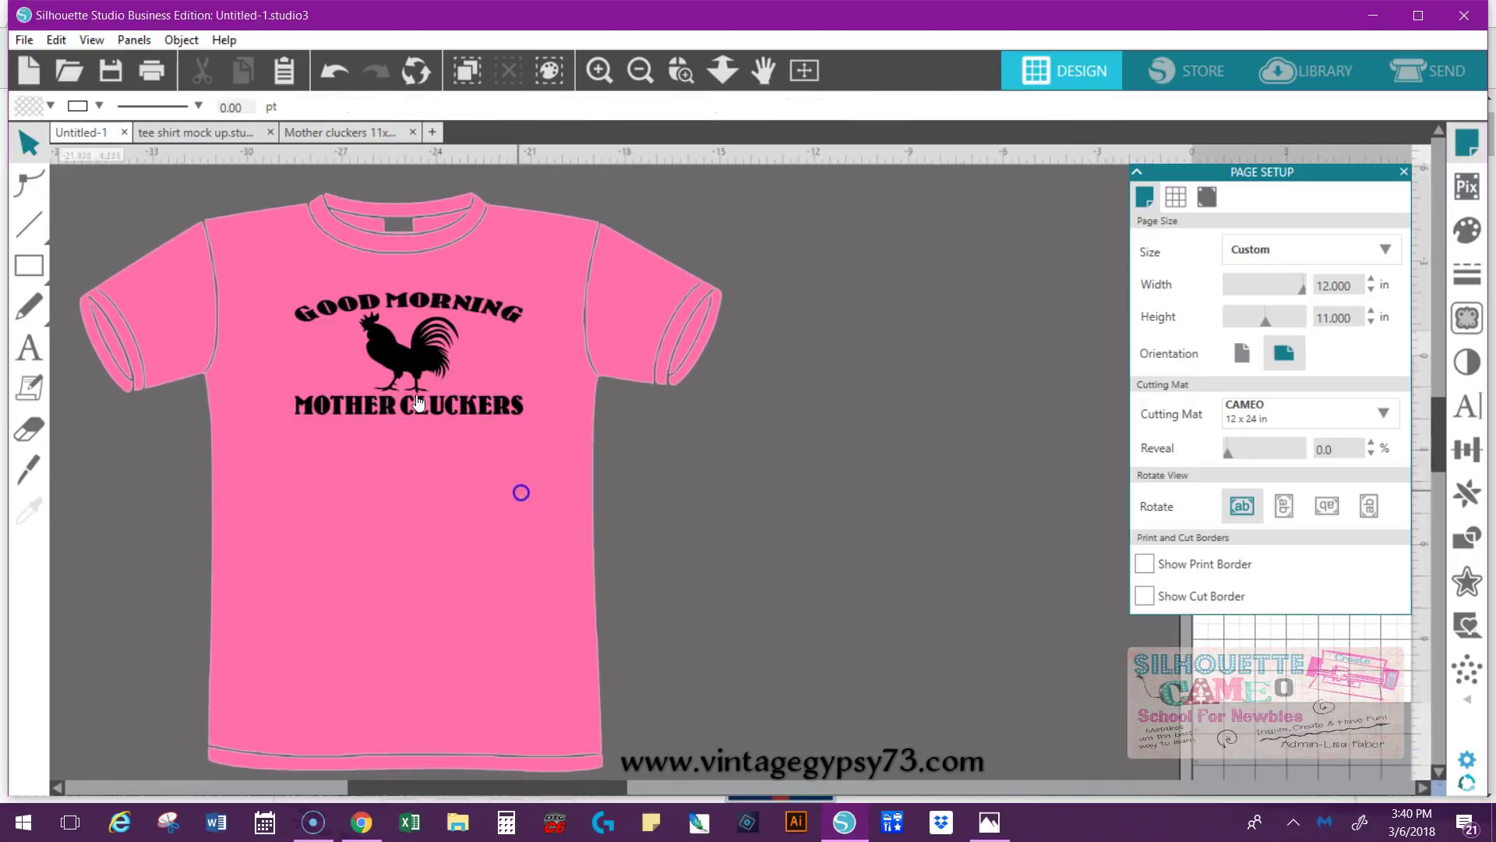
- Add the text "Vintage Gypsy" in the empty space between the shirt and the cutting mat
{"action": "left_click", "coordinate": [37, 357]}
{"action": "left_click", "coordinate": [769, 512]}
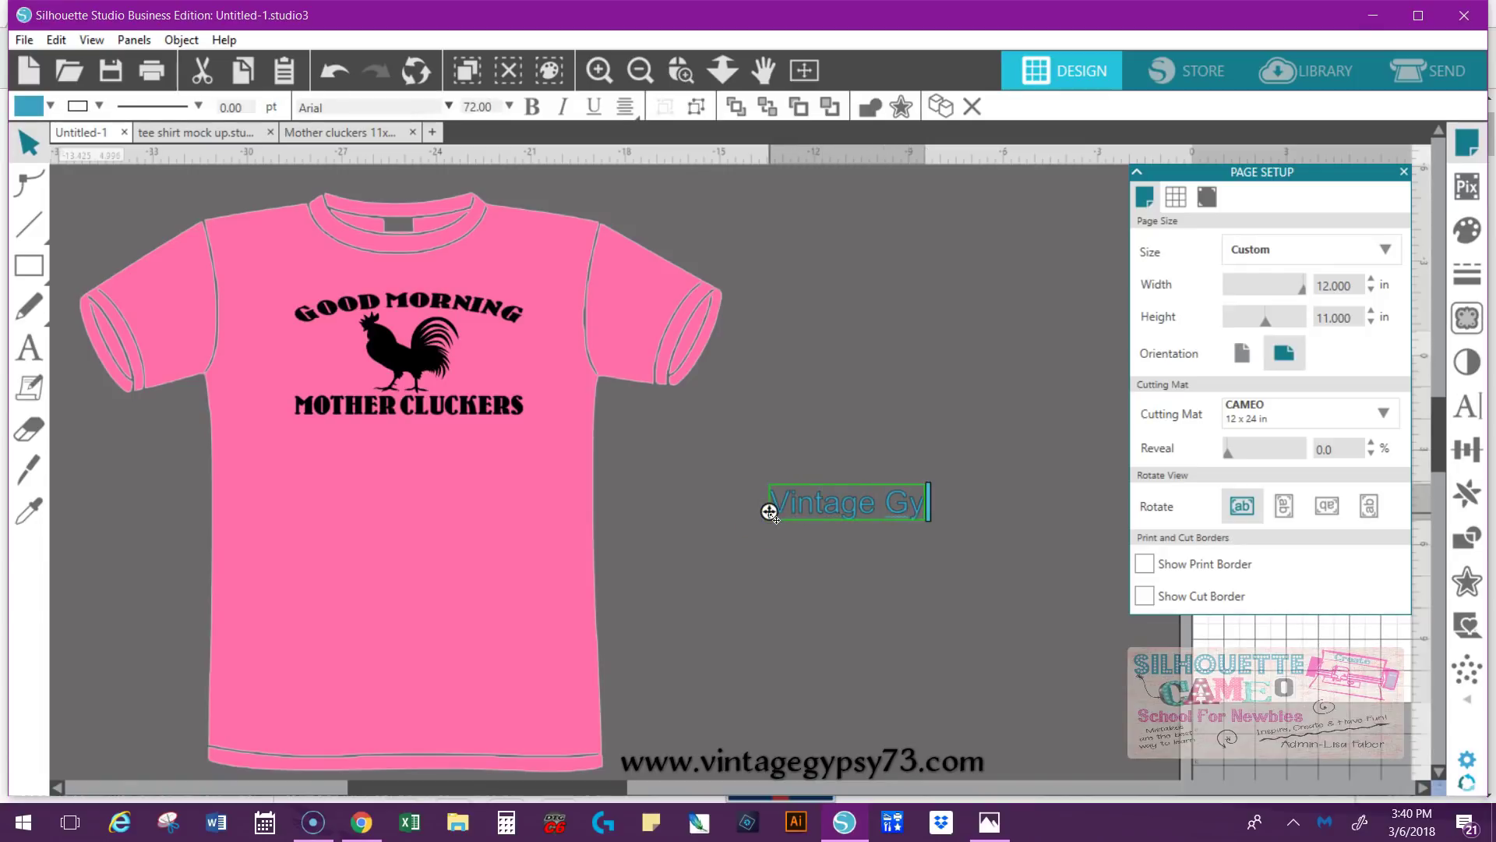
{"action": "type", "text": "Vintage Gypsy"}
{"action": "left_click", "coordinate": [851, 518]}
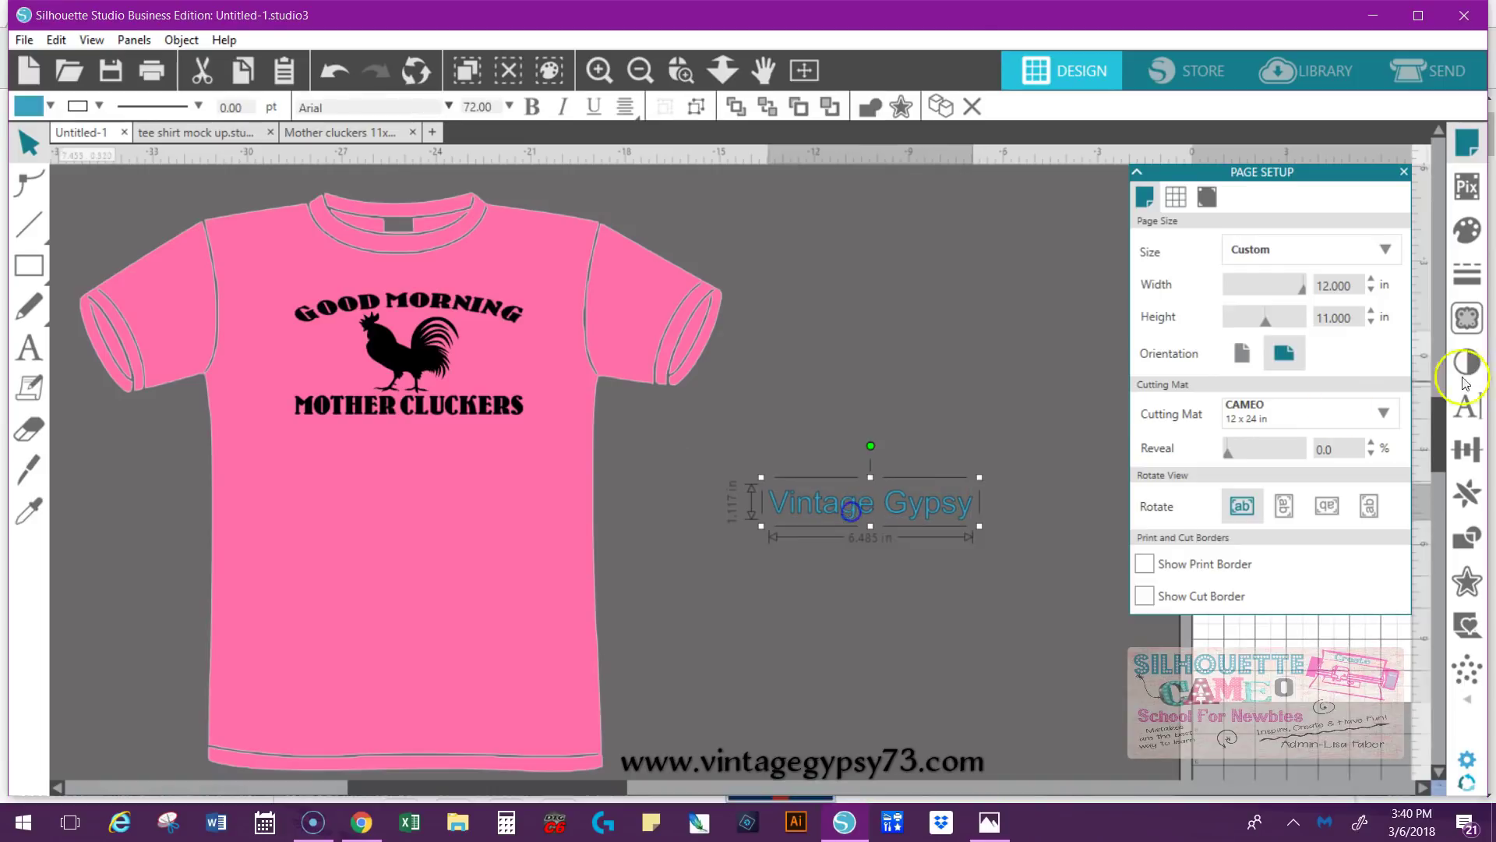
- Set the "Vintage Gypsy" text in the Rastenoba font and fill it with light gray
{"action": "left_click", "coordinate": [1466, 405]}
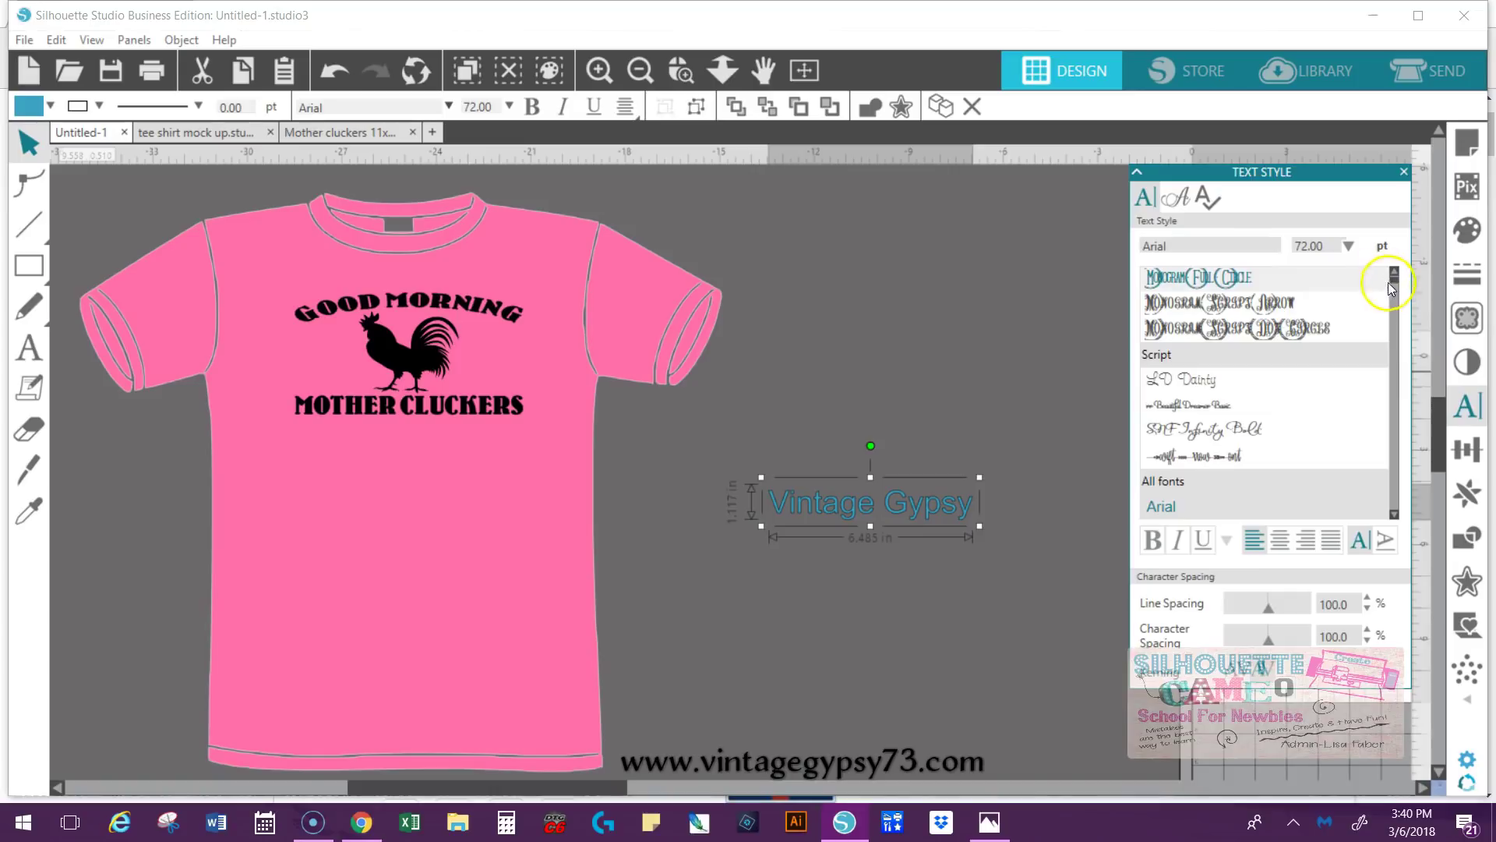
{"action": "scroll", "coordinate": [1391, 285], "scroll_direction": "up", "scroll_amount": 3}
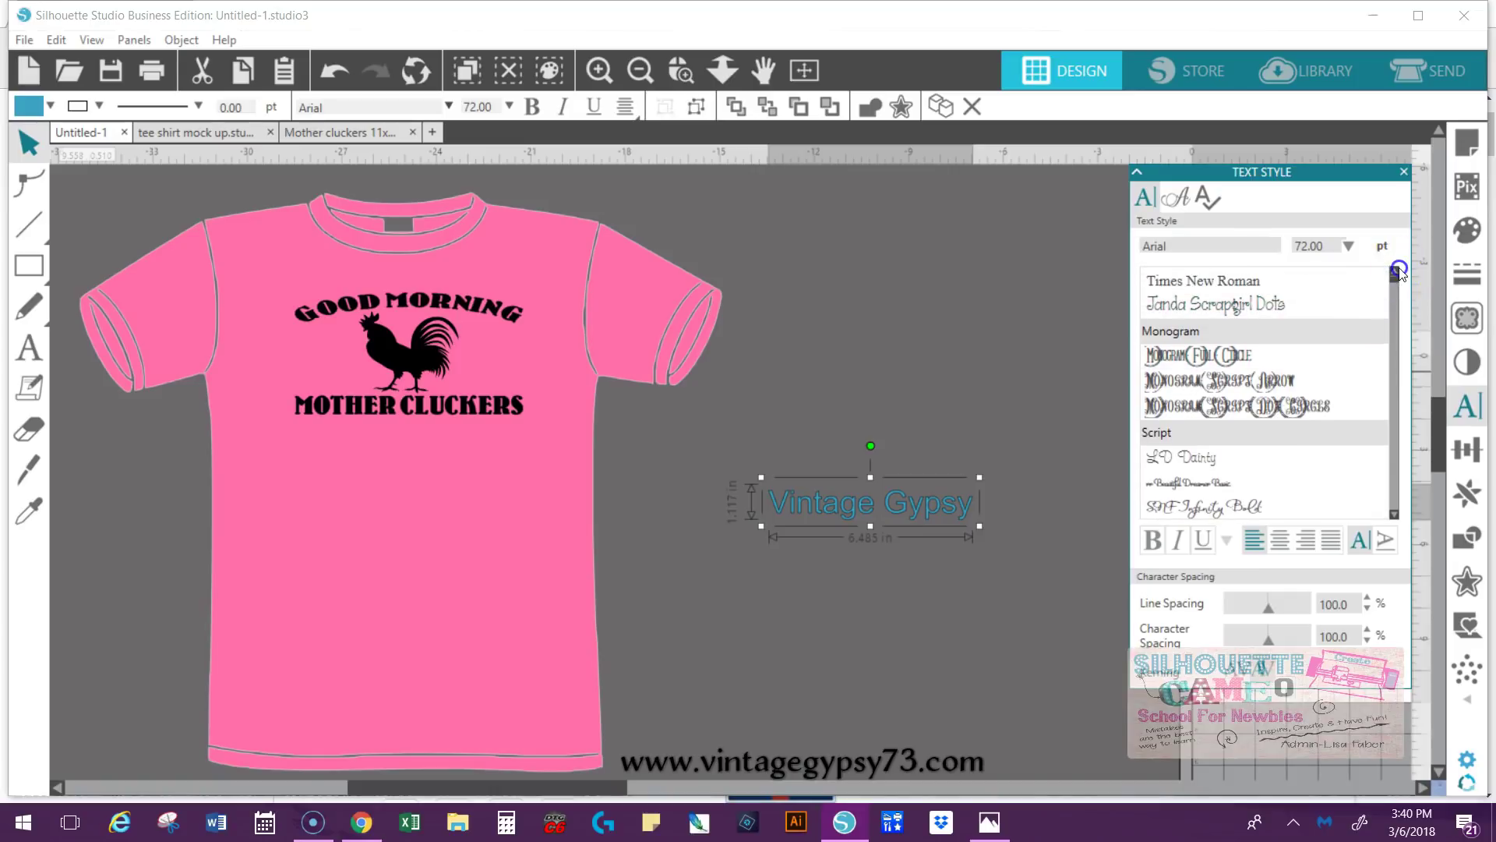
{"action": "left_click", "coordinate": [1393, 279]}
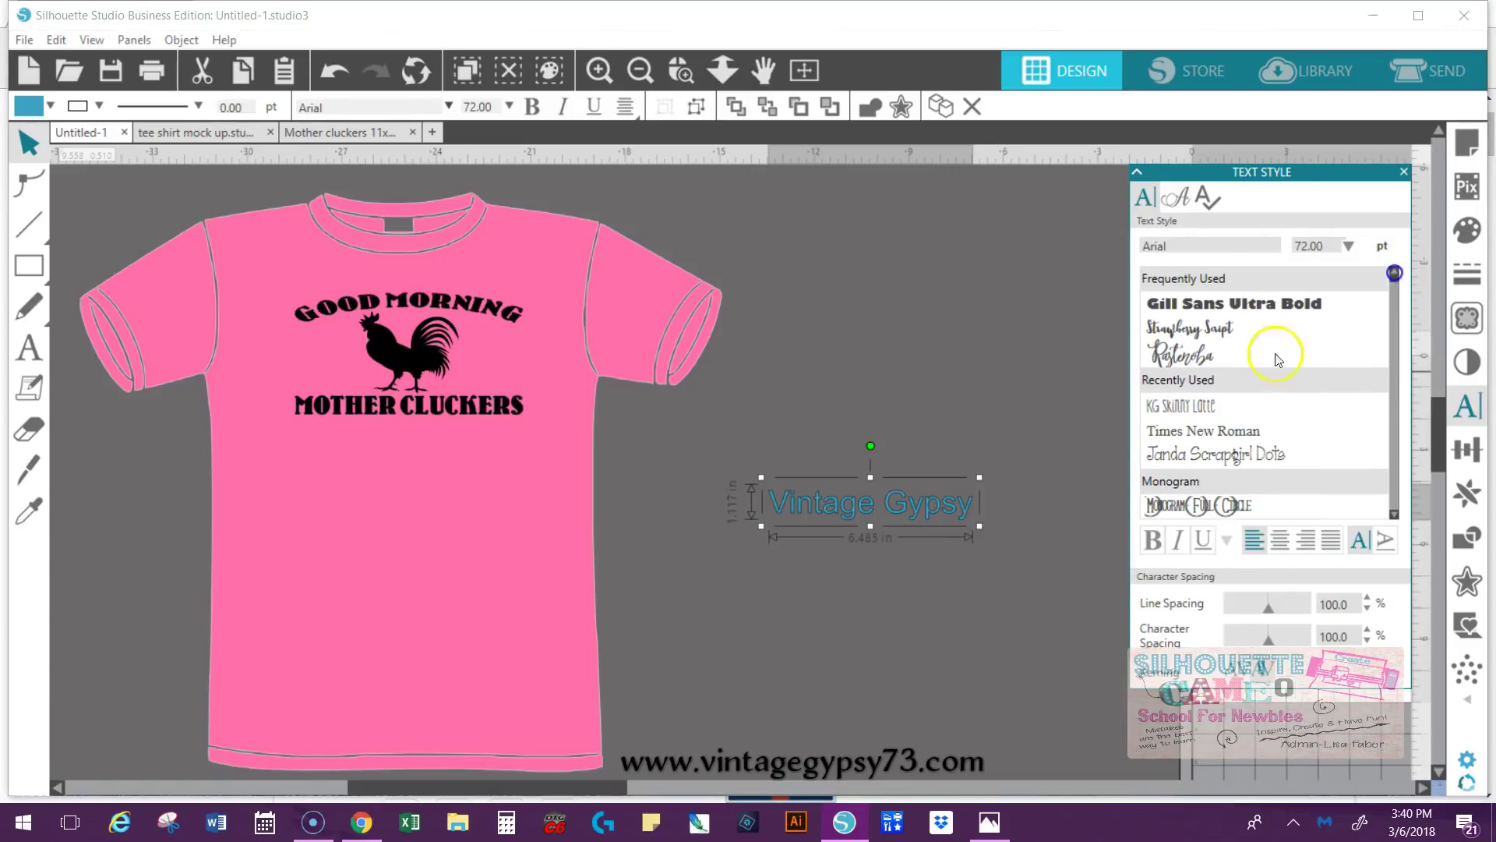
{"action": "left_click", "coordinate": [1221, 355]}
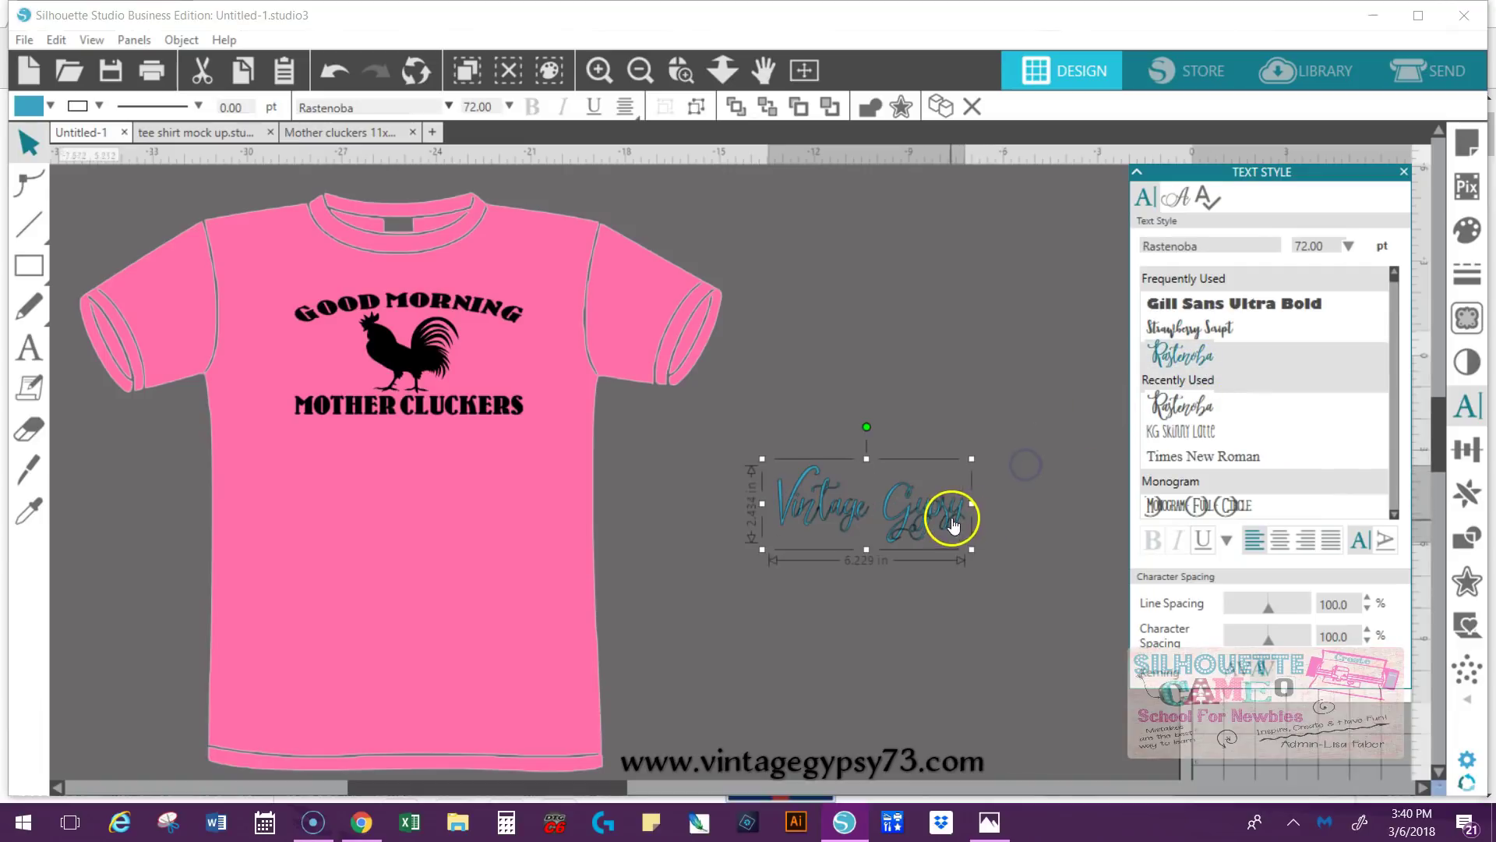
{"action": "left_click", "coordinate": [49, 106]}
{"action": "left_click", "coordinate": [107, 144]}
- Move the "Vintage Gypsy" text onto the shirt and rotate it so it slants upward across the rooster design
{"action": "left_click_drag", "start_coordinate": [911, 515], "coordinate": [437, 463]}
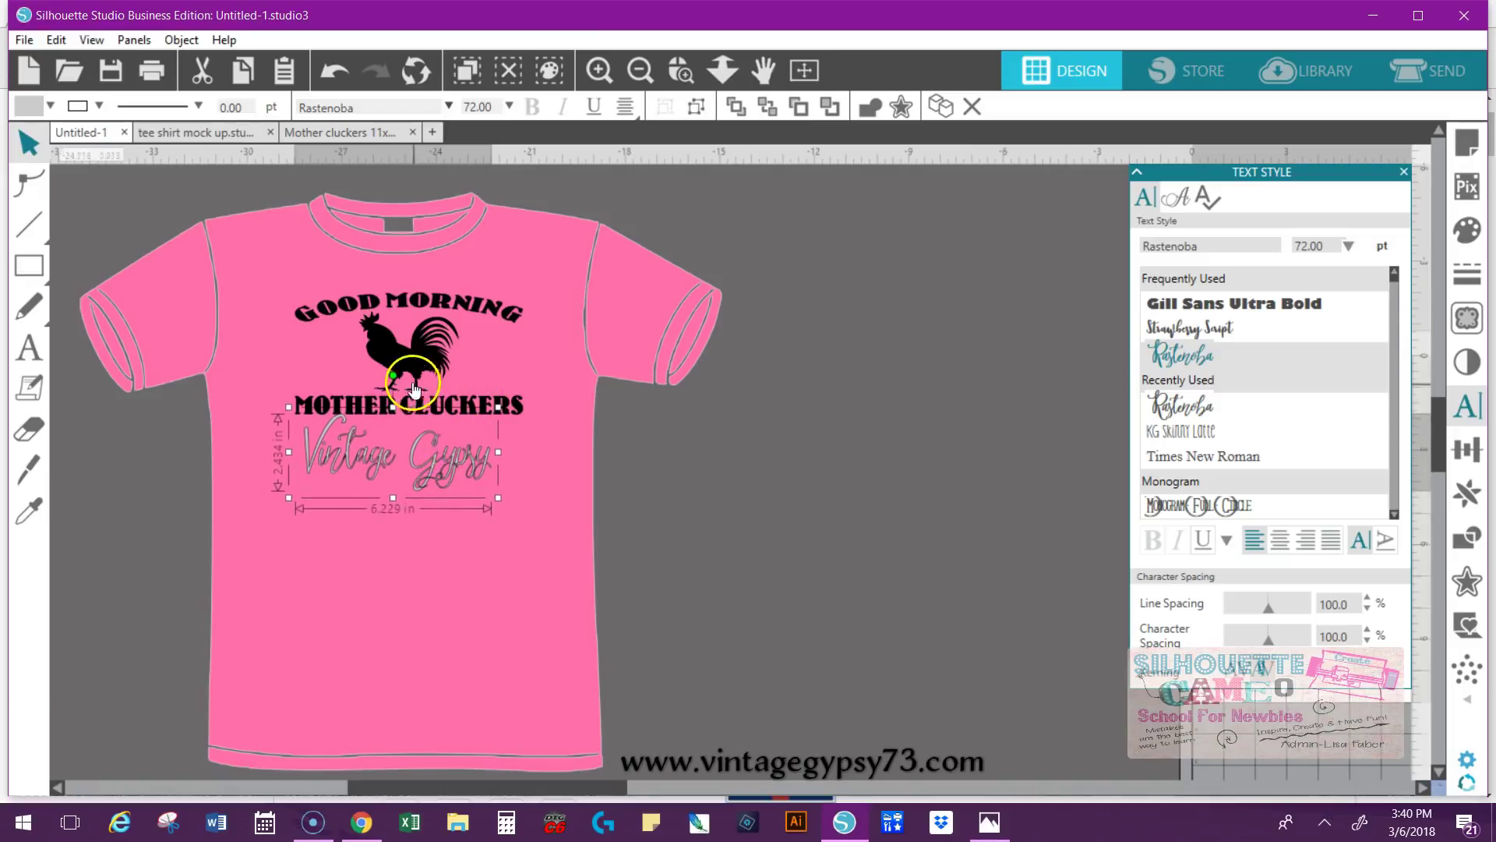
{"action": "left_click_drag", "start_coordinate": [393, 374], "coordinate": [364, 380]}
{"action": "left_click_drag", "start_coordinate": [440, 444], "coordinate": [457, 358]}
{"action": "left_click", "coordinate": [354, 369]}
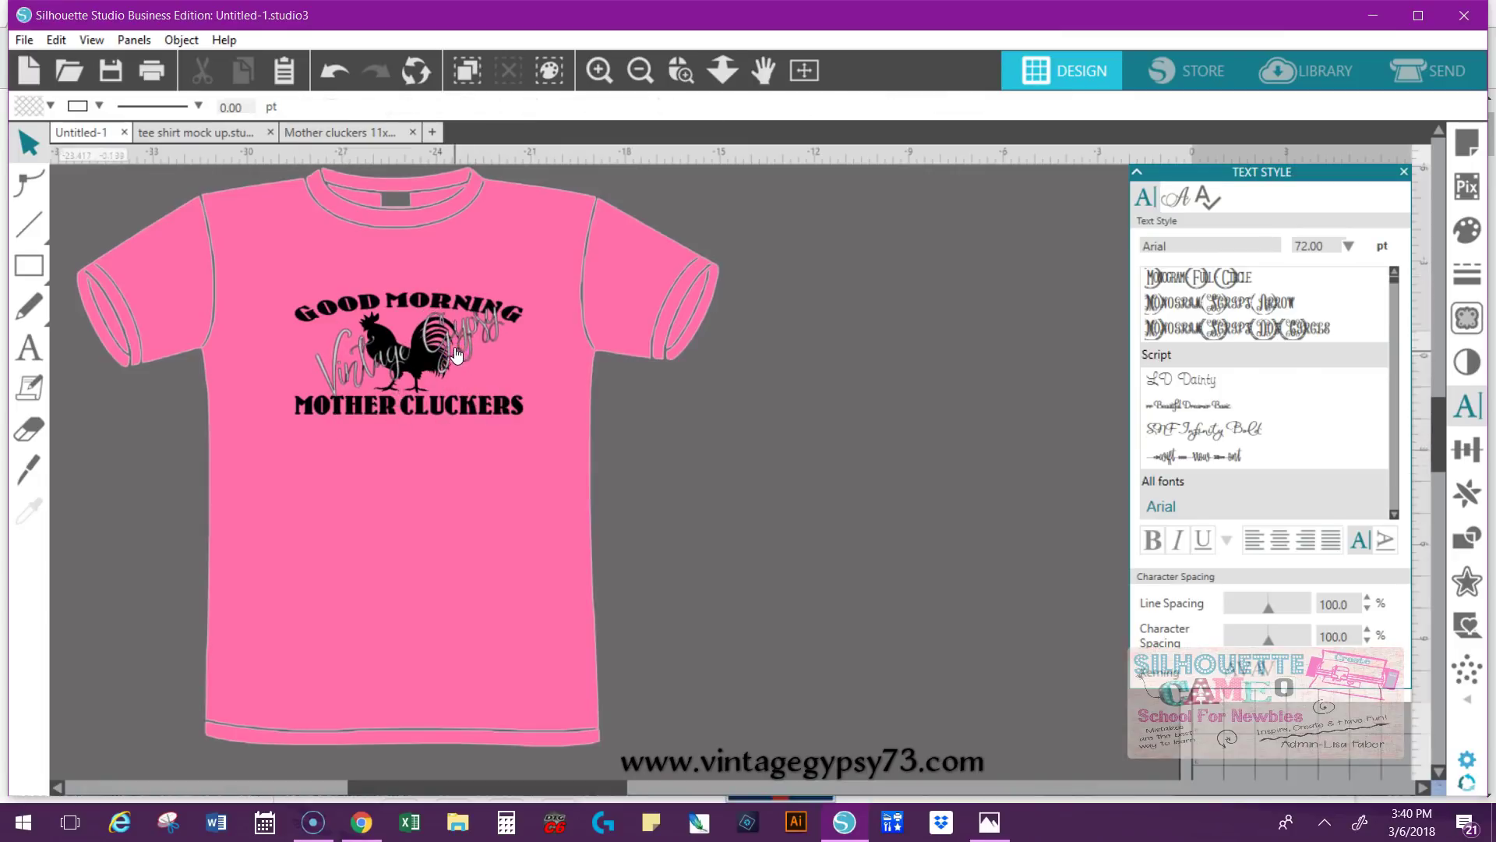
- Enlarge the slanted "Vintage Gypsy" text to about 108 pt across the rooster design and make its fill about 57% transparent
{"action": "left_click", "coordinate": [506, 306]}
{"action": "left_click", "coordinate": [472, 336]}
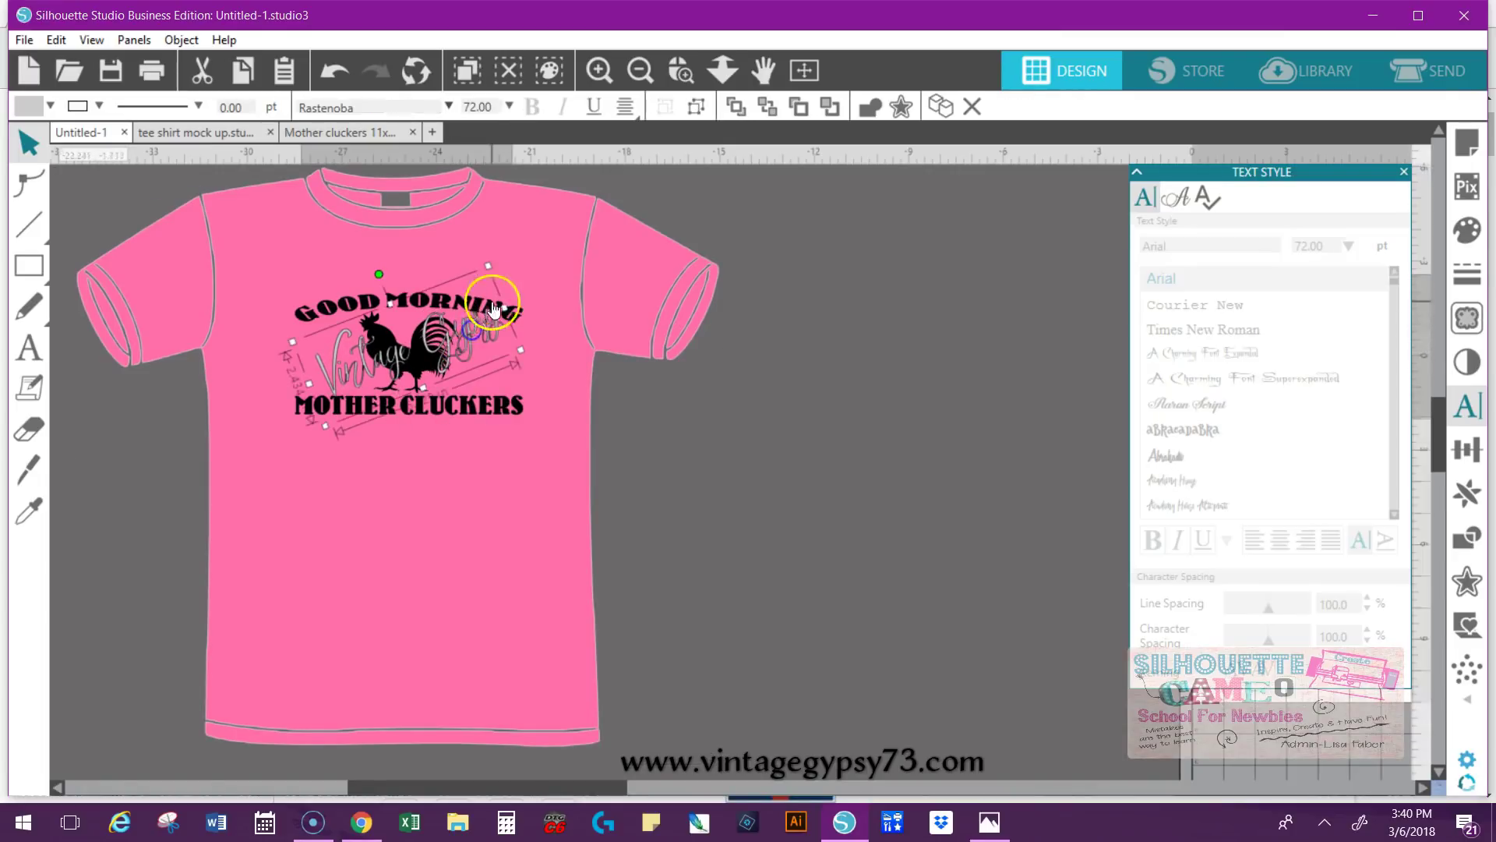
{"action": "left_click_drag", "start_coordinate": [503, 246], "coordinate": [524, 217]}
{"action": "left_click_drag", "start_coordinate": [497, 314], "coordinate": [490, 315]}
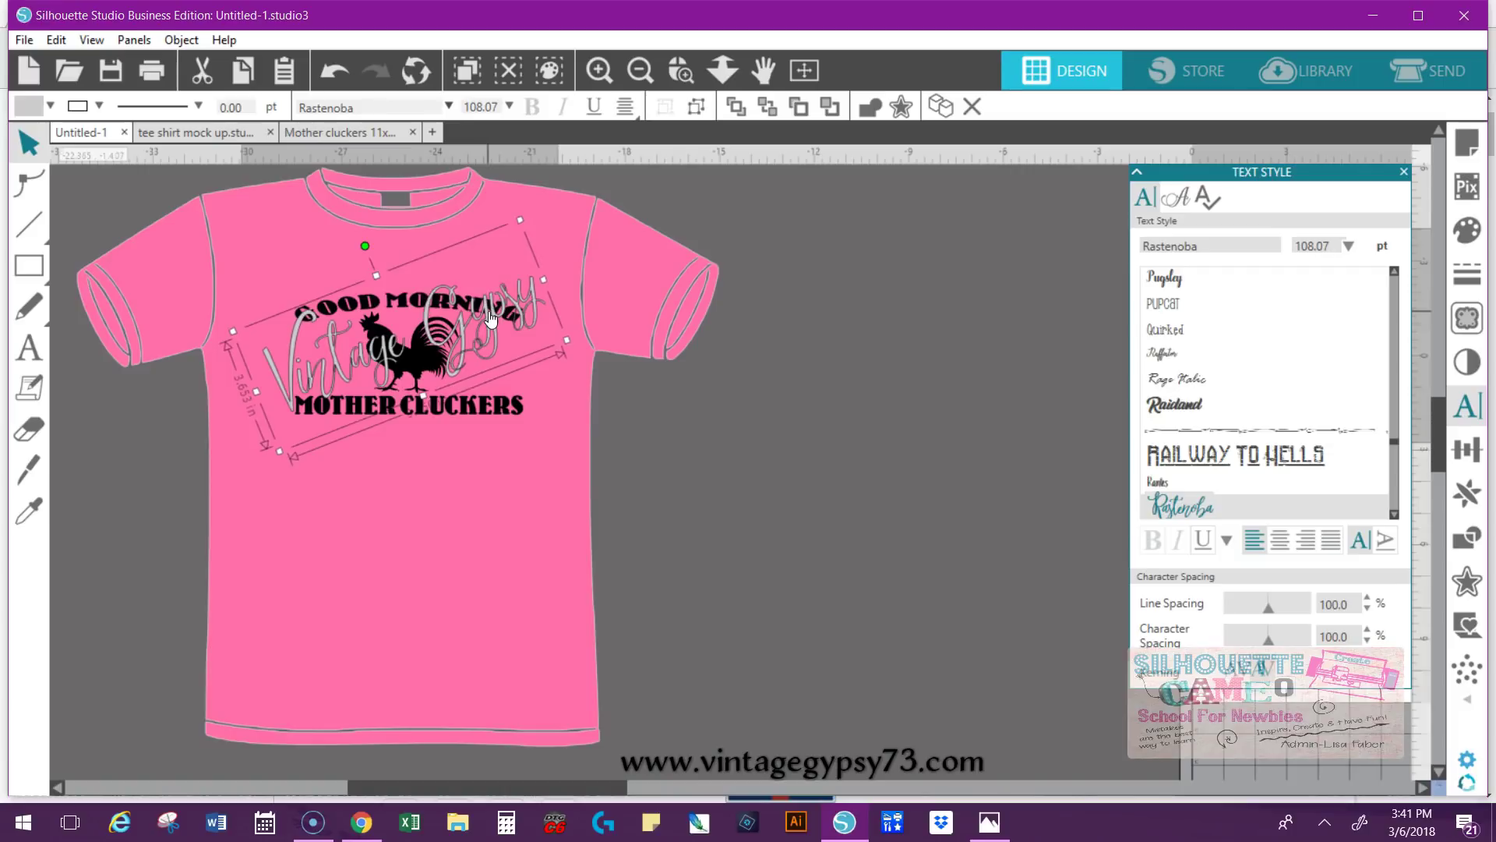
{"action": "left_click", "coordinate": [1468, 230]}
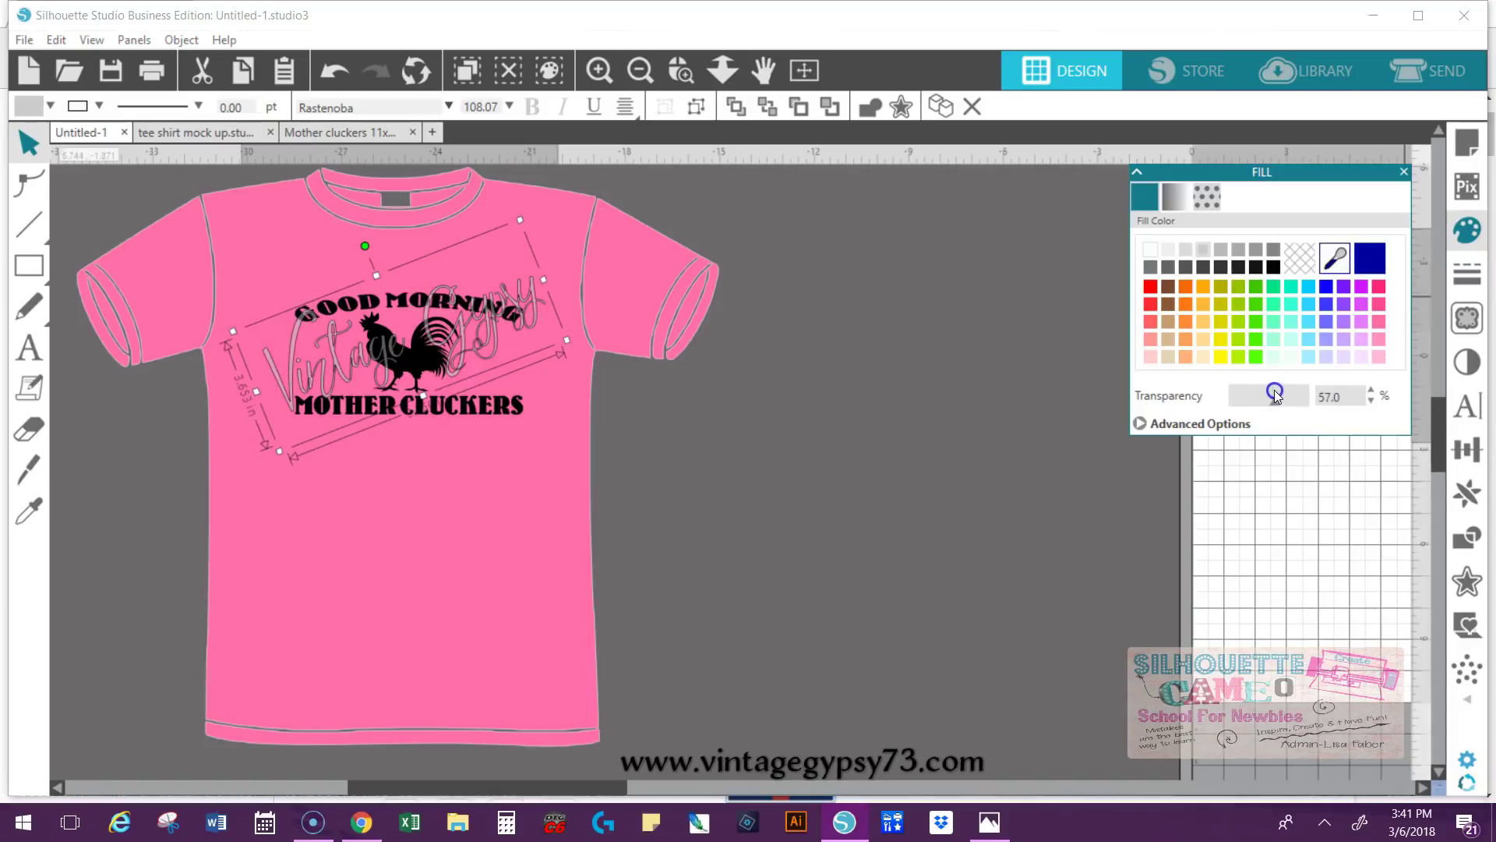
{"action": "left_click", "coordinate": [1011, 517]}
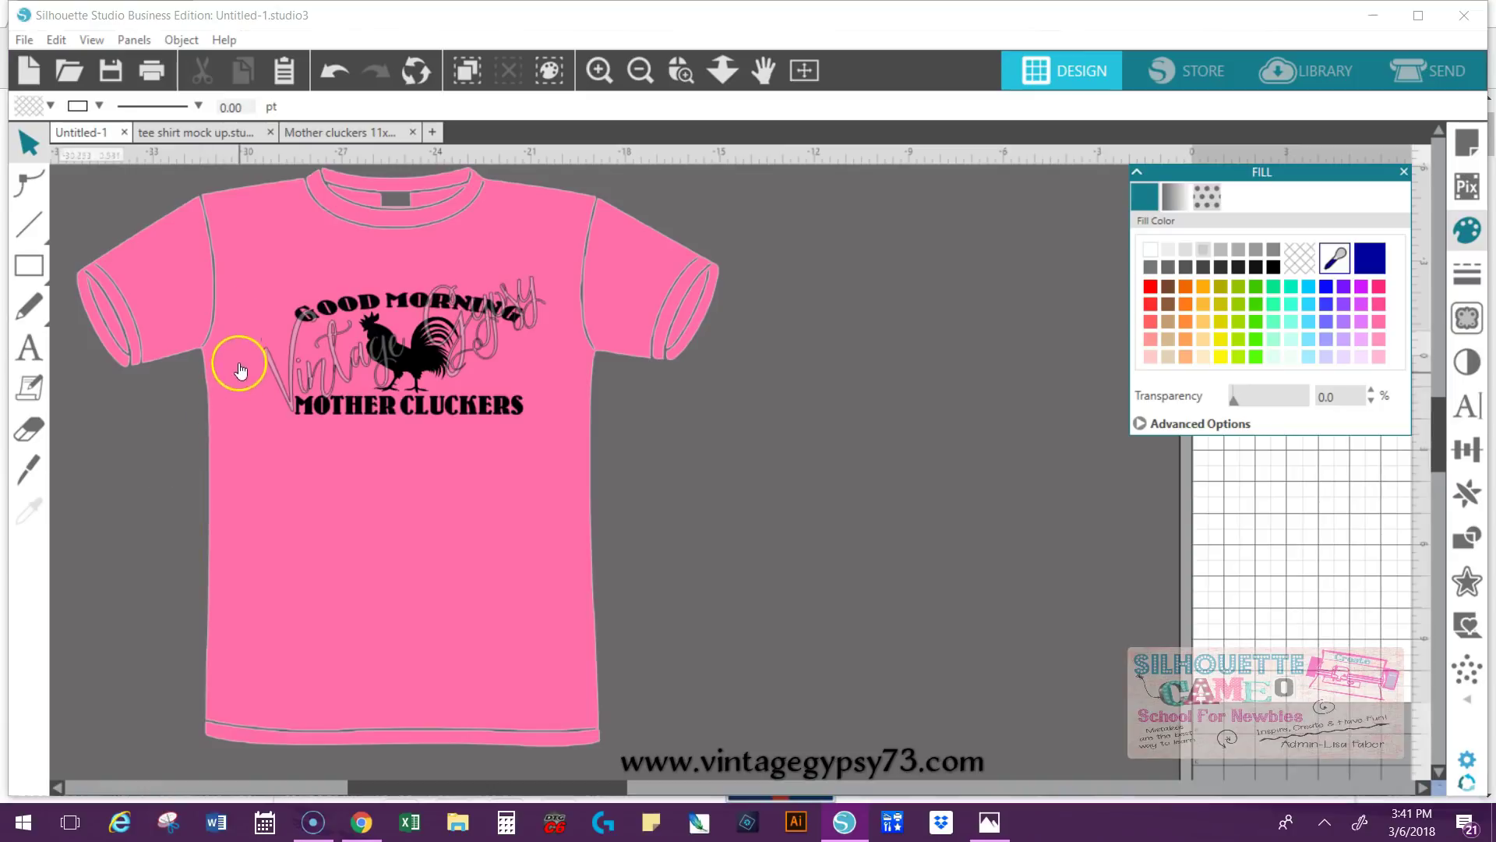
- Capture the watermarked pink shirt with the Snipping Tool and close the capture without saving it
{"action": "left_click", "coordinate": [363, 125]}
{"action": "left_click_drag", "start_coordinate": [58, 172], "coordinate": [781, 773]}
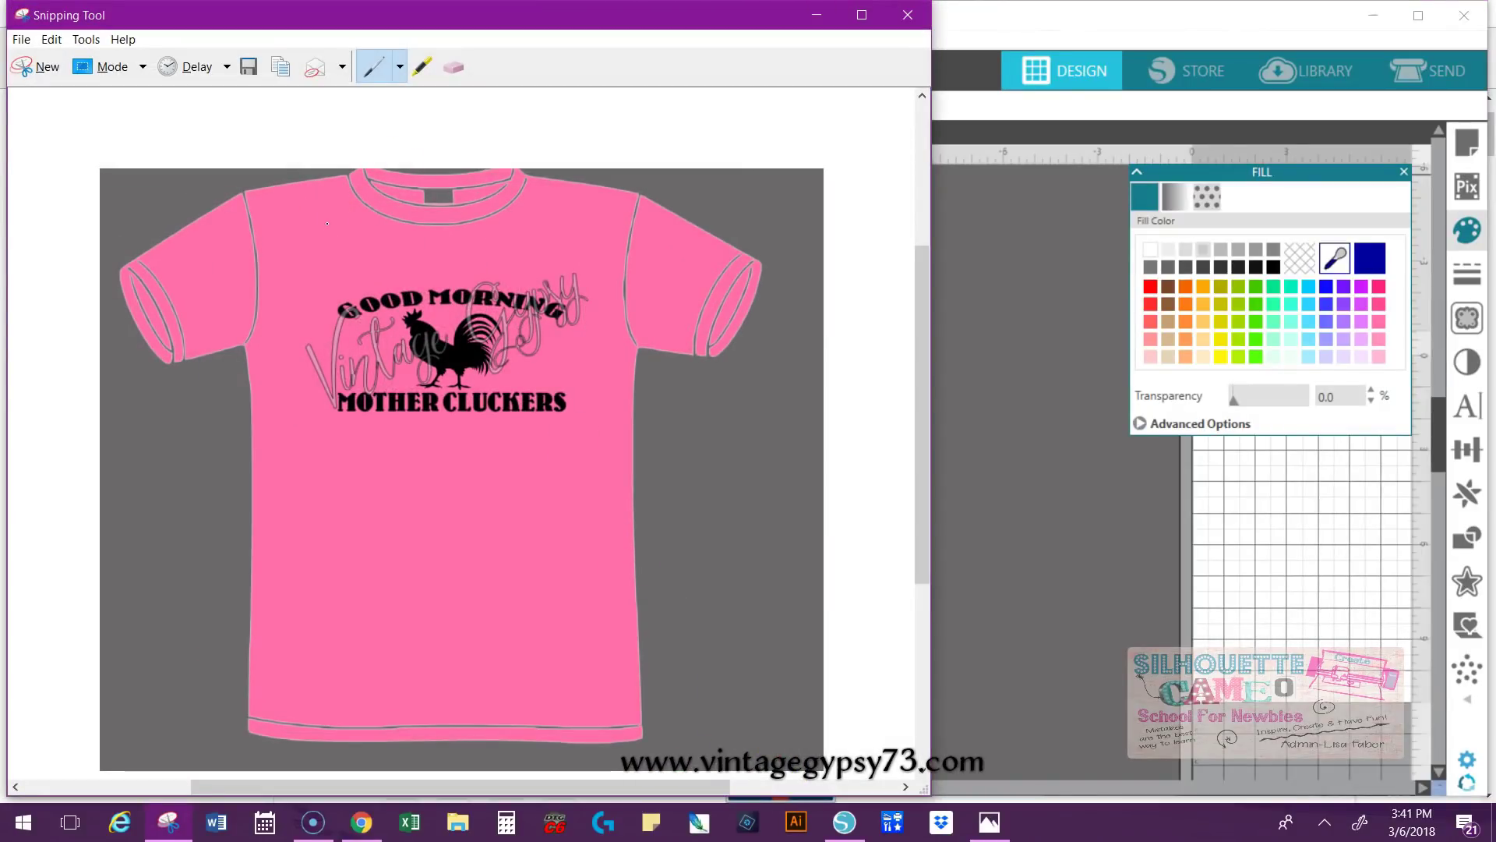
{"action": "left_click", "coordinate": [908, 15]}
{"action": "left_click", "coordinate": [549, 424]}
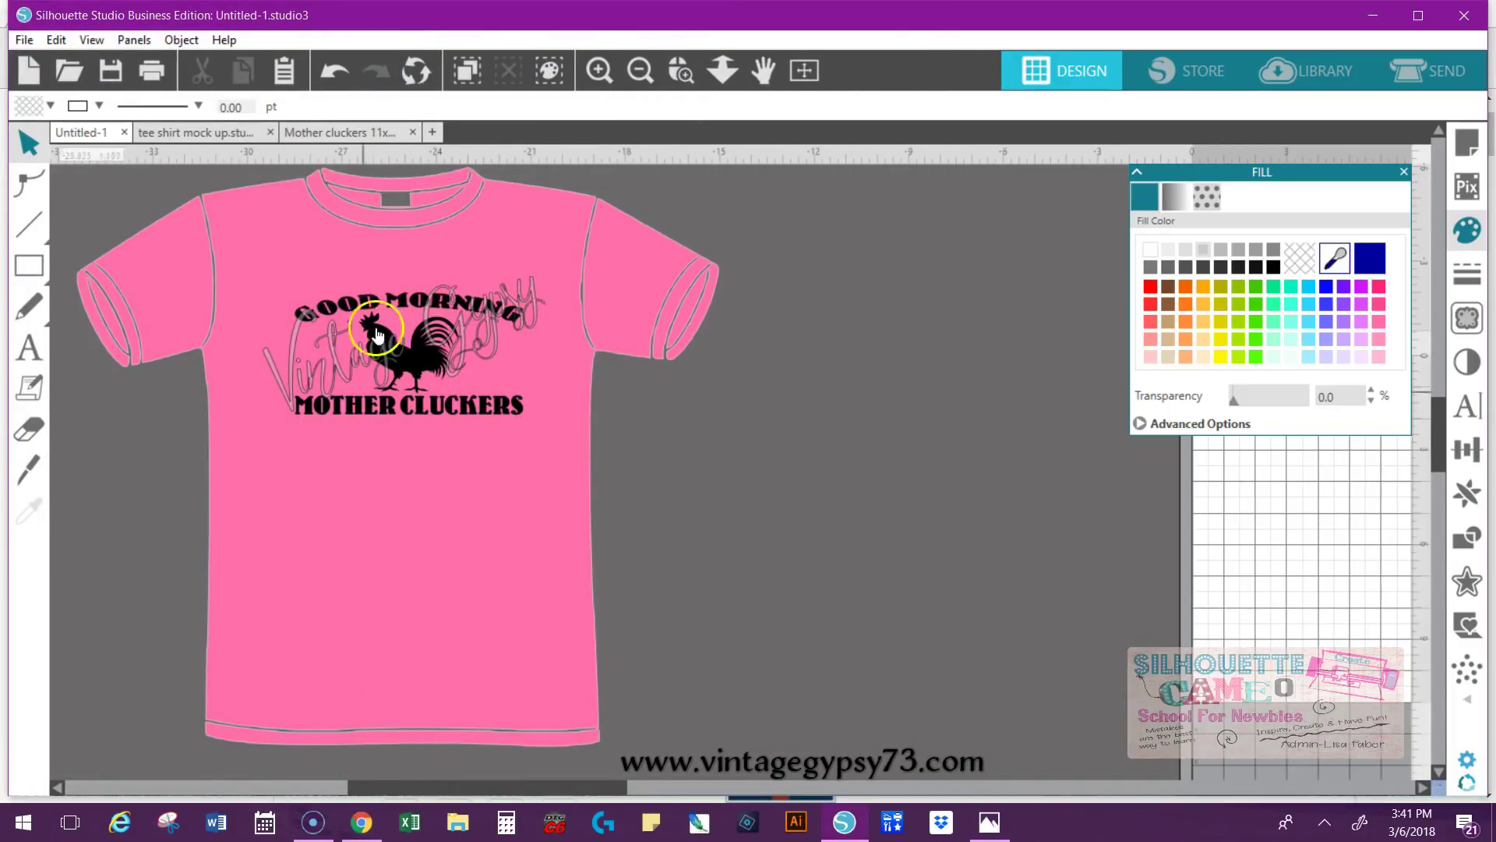
- Create a new document and set its page width to 12 in
{"action": "left_click", "coordinate": [432, 135]}
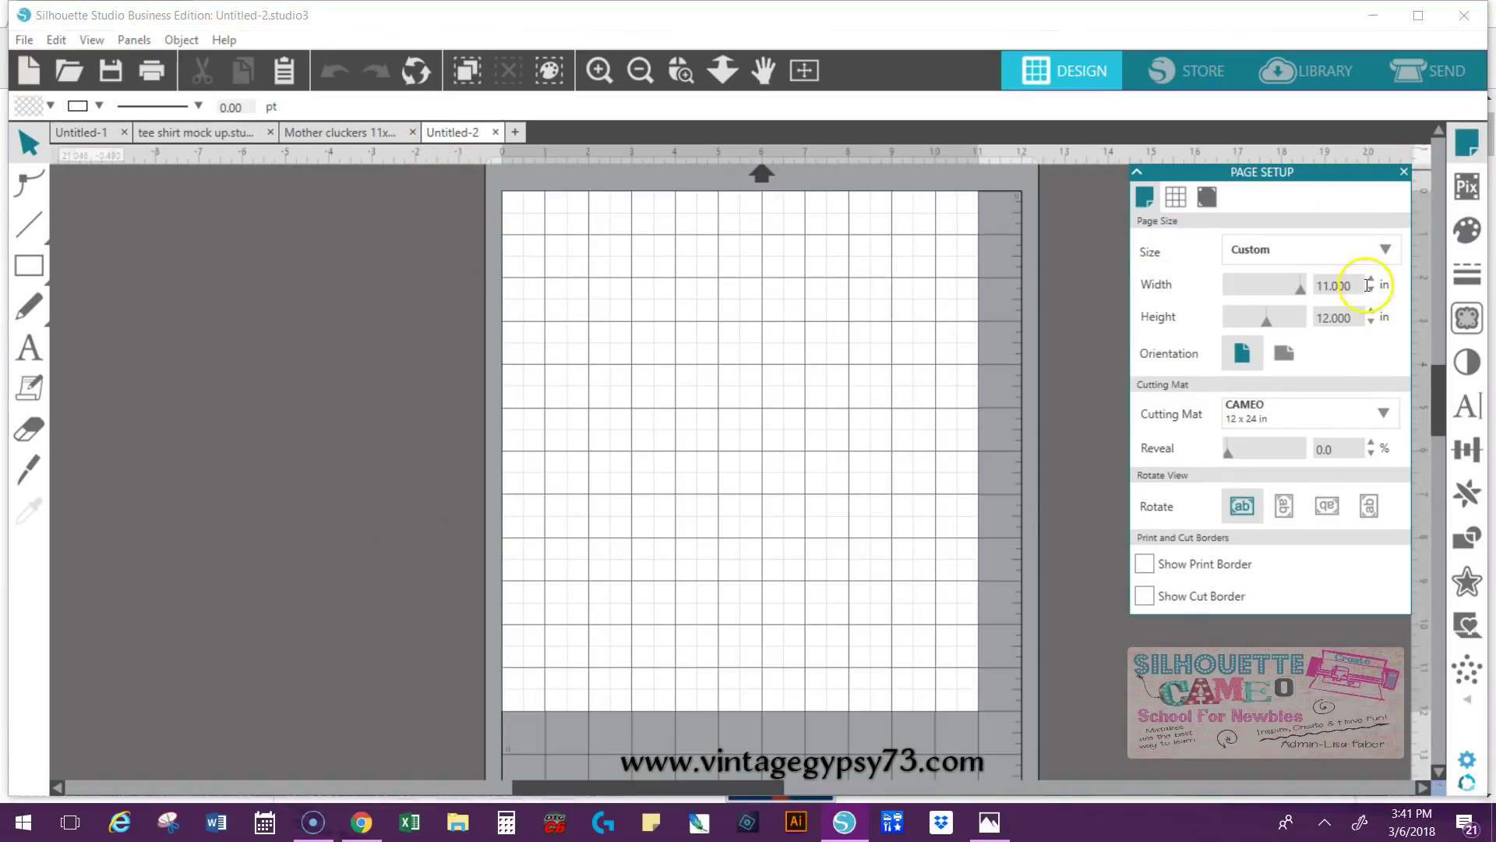
{"action": "type", "text": "12"}
{"action": "key", "text": "Return"}
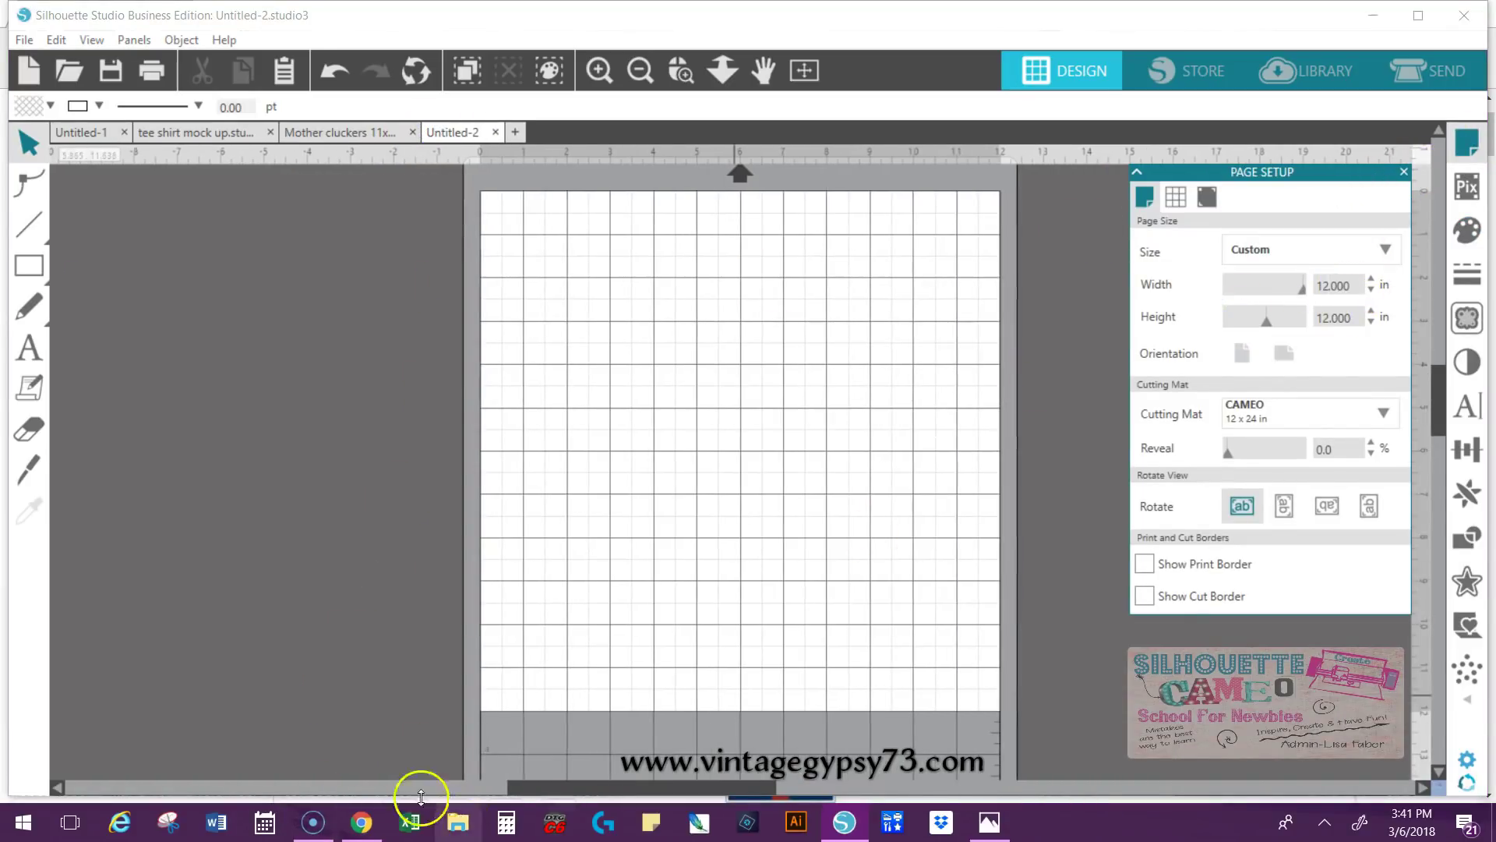
- Switch to the JiffyShirts page in Chrome, snip the Vintage Hth Red shirt from the product photo and copy the capture
{"action": "left_click", "coordinate": [360, 828]}
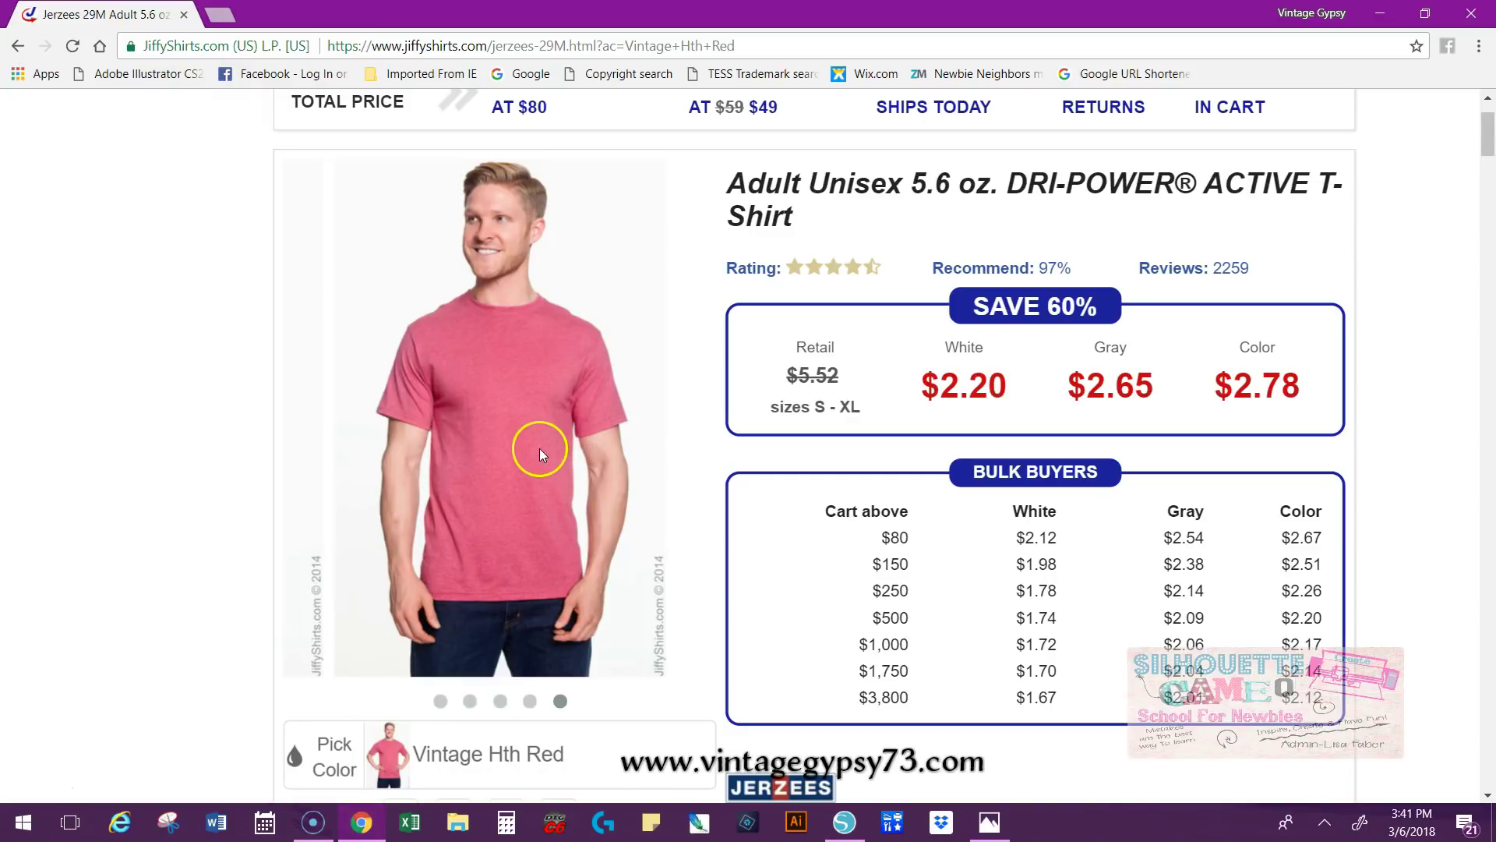
{"action": "left_click", "coordinate": [173, 827]}
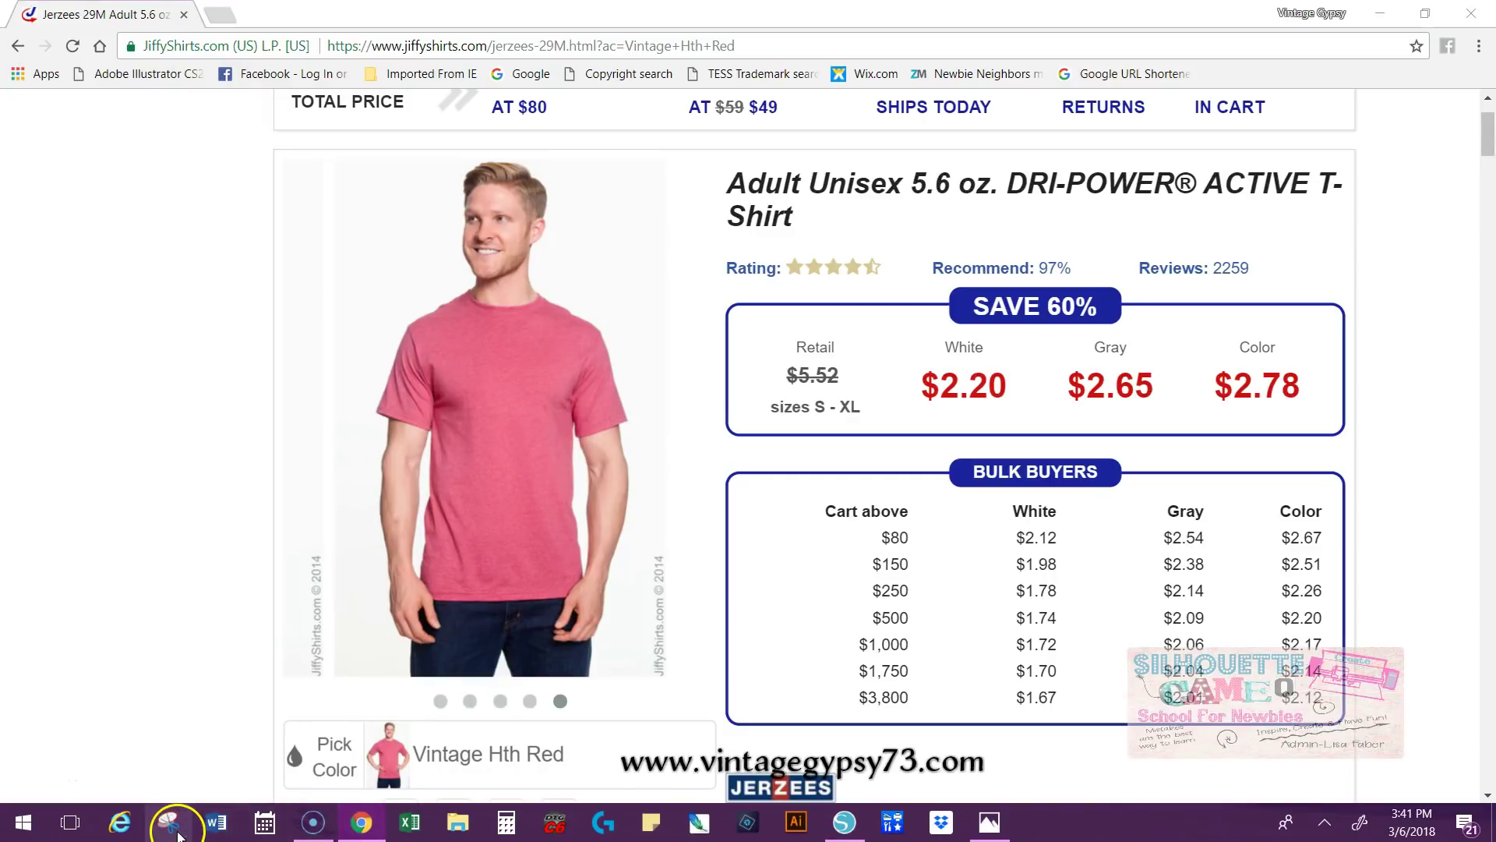
{"action": "left_click", "coordinate": [355, 126]}
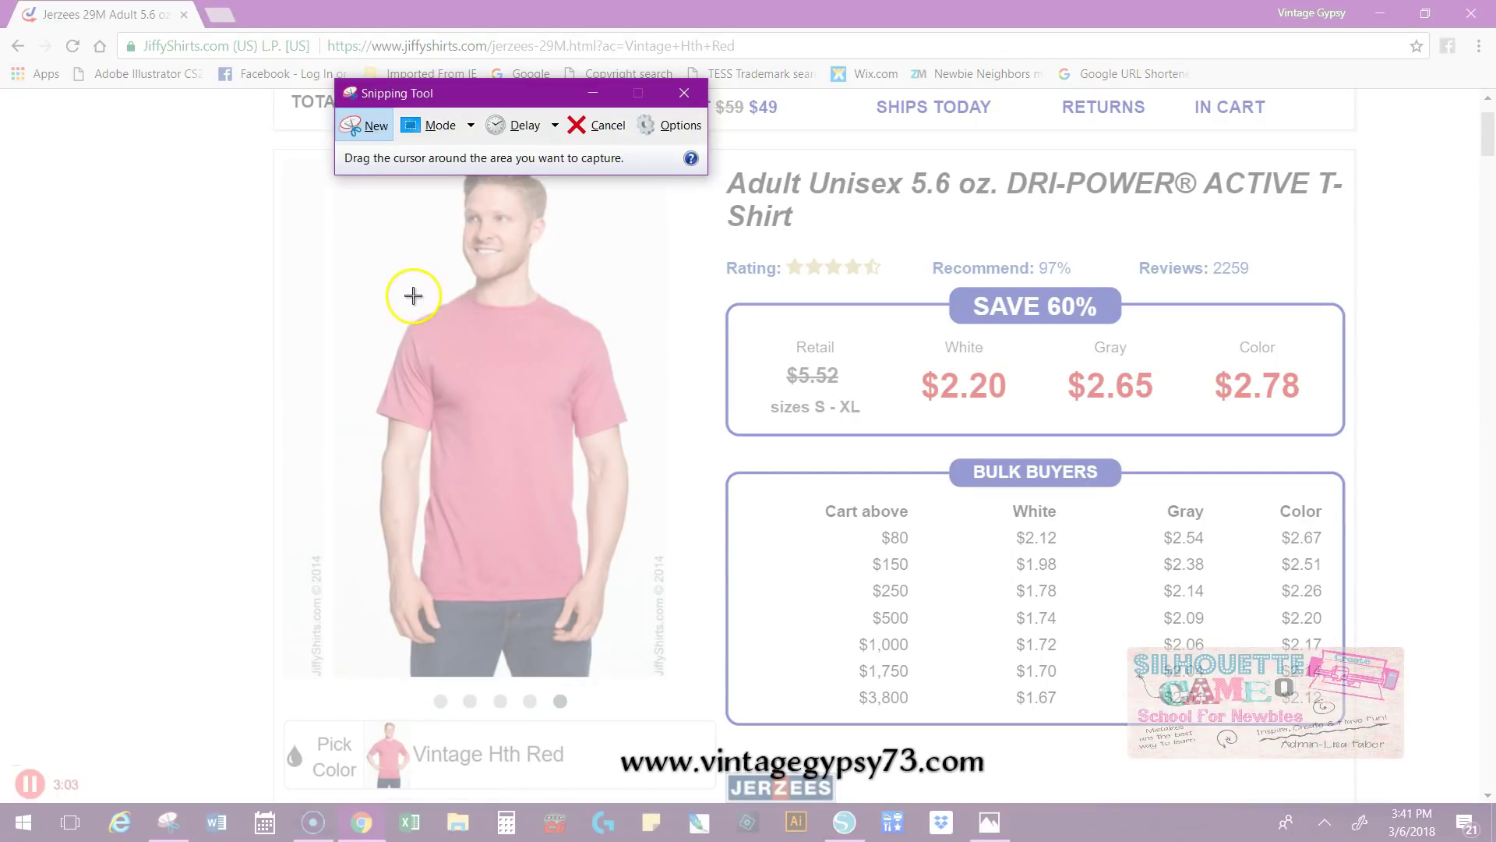
{"action": "left_click_drag", "start_coordinate": [413, 291], "coordinate": [597, 607]}
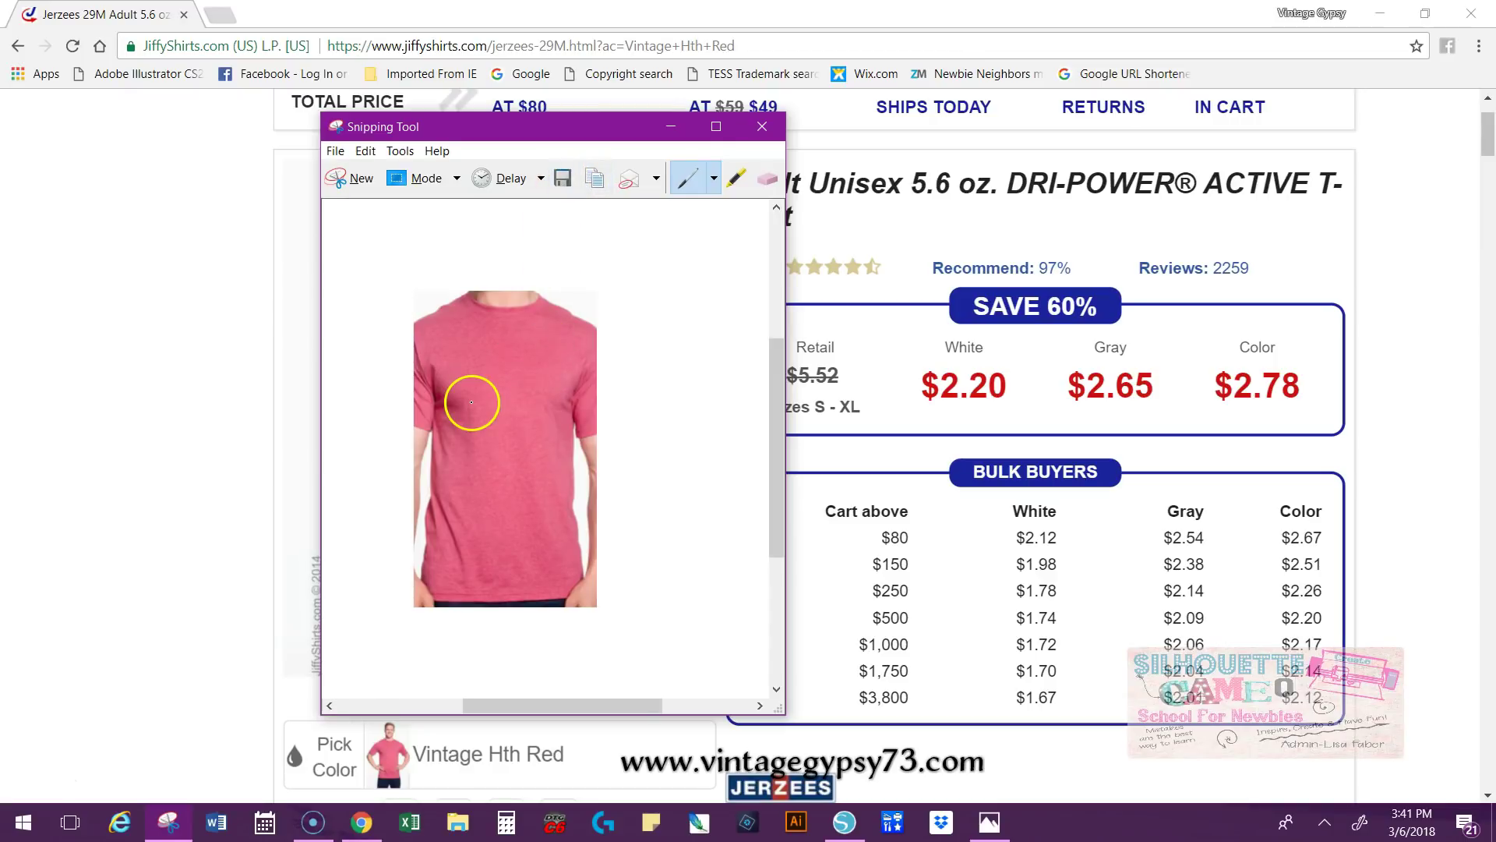
{"action": "right_click", "coordinate": [516, 401]}
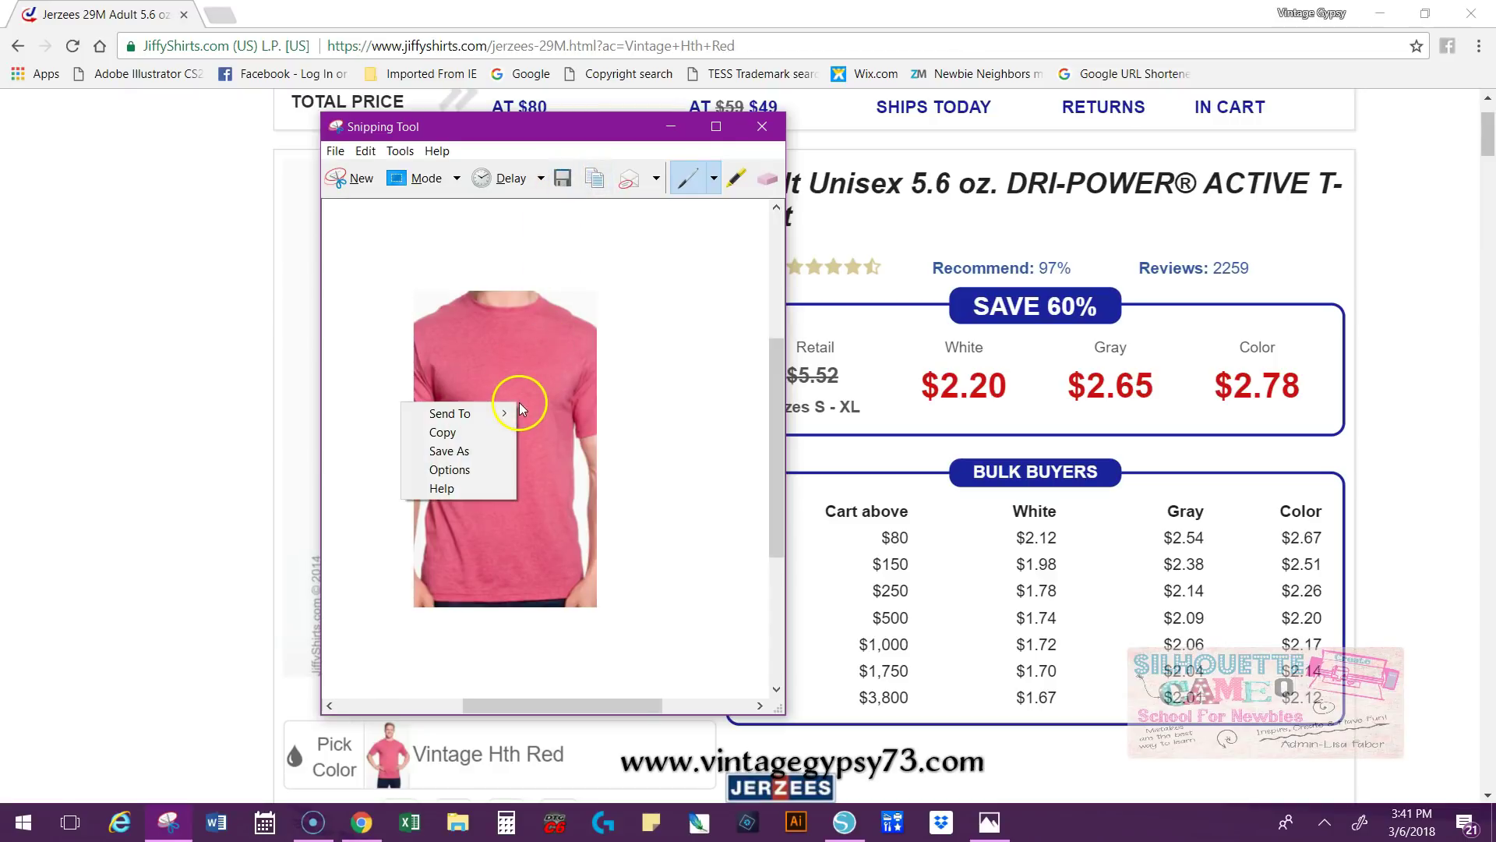
{"action": "left_click", "coordinate": [484, 436]}
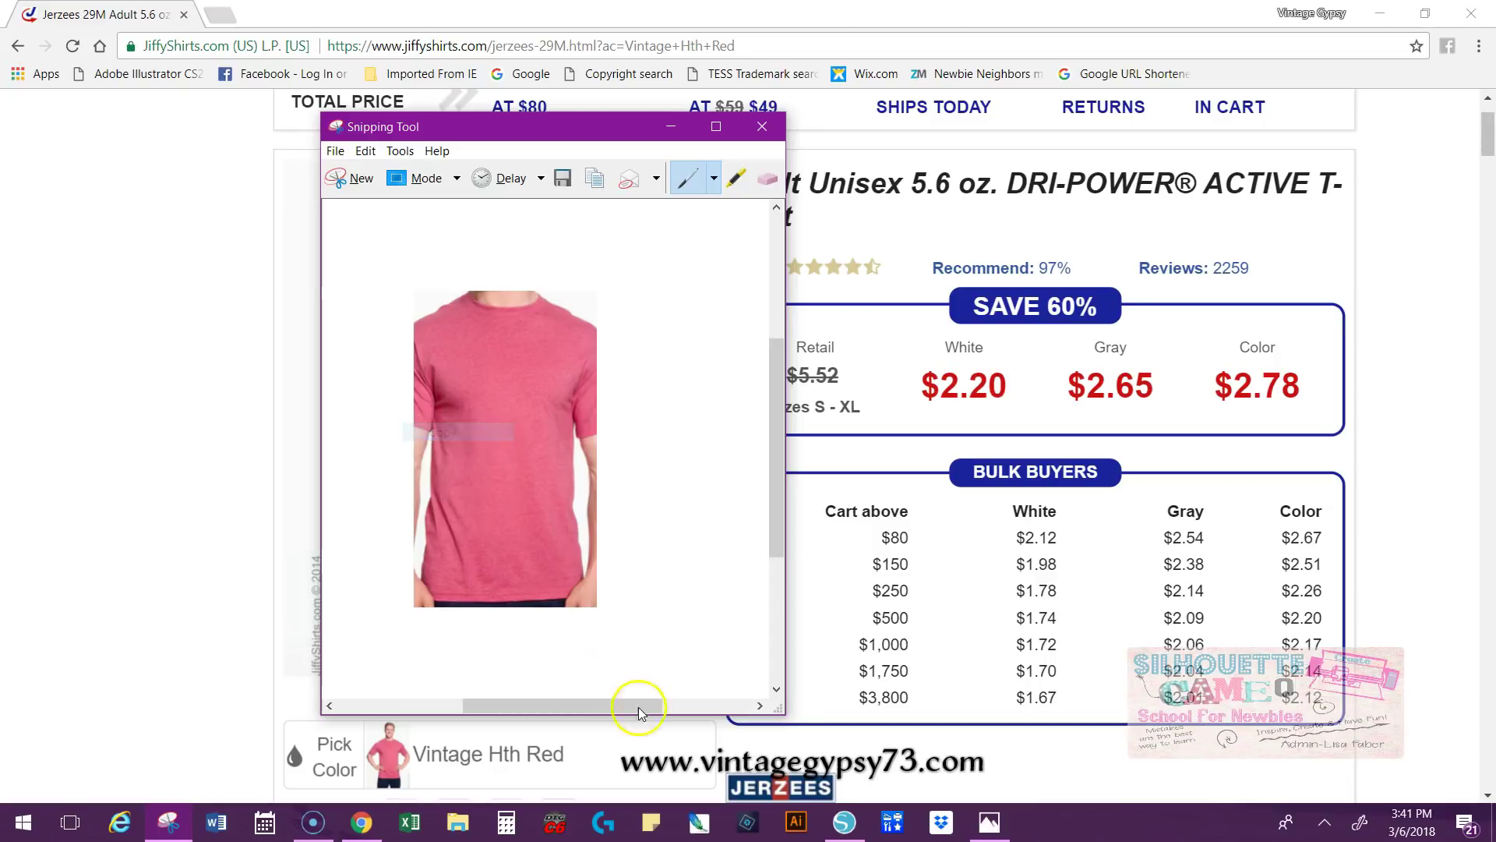
- Switch back to Silhouette Studio and paste the captured shirt photo into the Untitled-2 document
{"action": "left_click", "coordinate": [843, 821]}
{"action": "right_click", "coordinate": [652, 456]}
{"action": "left_click", "coordinate": [705, 536]}
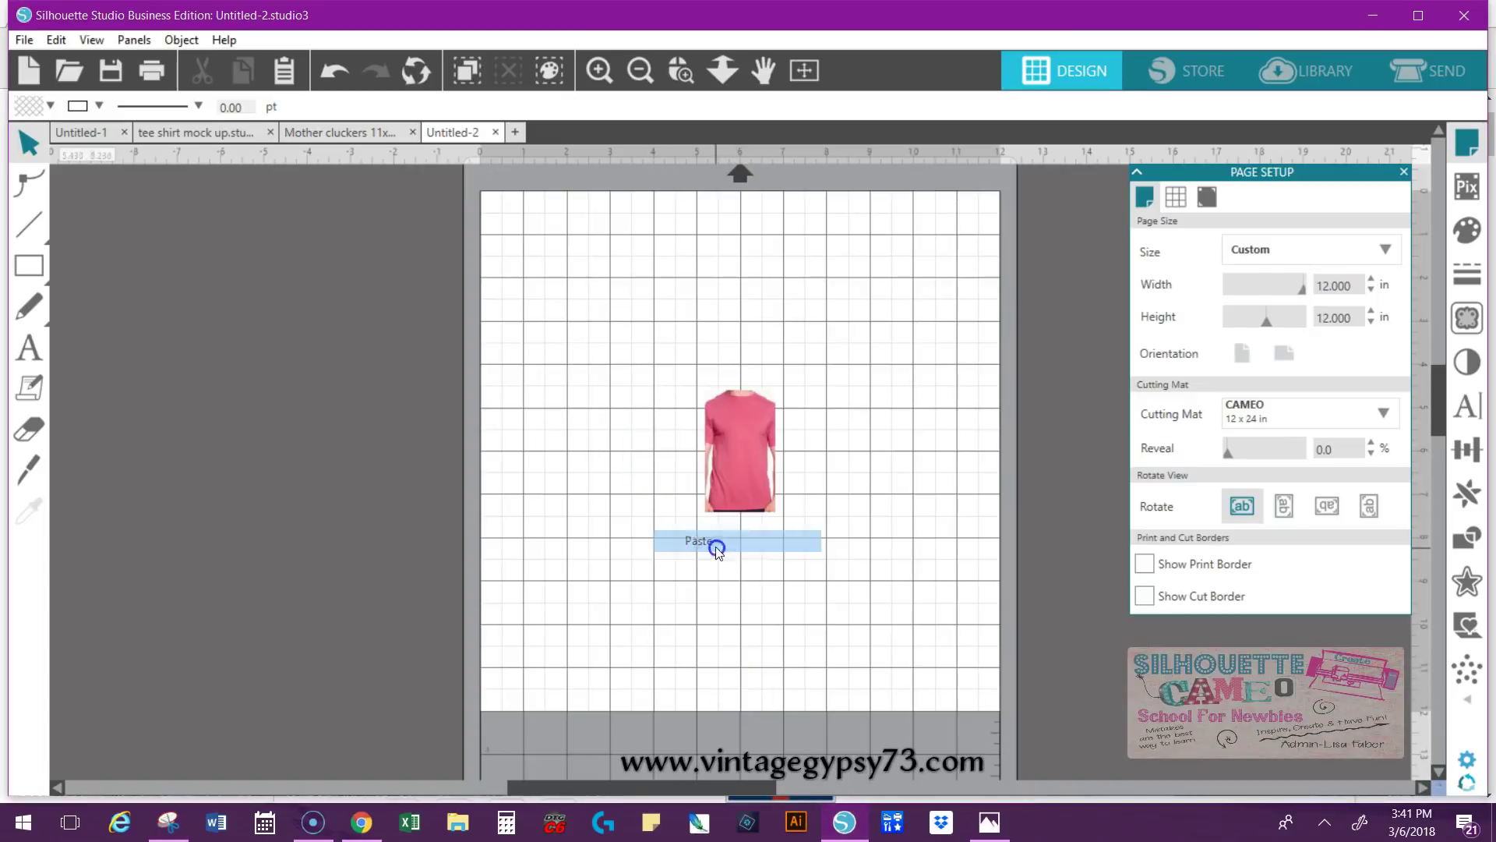
- Enlarge the shirt photo to about 6.9 by 11.8 in and place it in the empty space left of the cutting mat
{"action": "left_click", "coordinate": [736, 461]}
{"action": "left_click_drag", "start_coordinate": [775, 512], "coordinate": [1001, 775]}
{"action": "left_click_drag", "start_coordinate": [843, 648], "coordinate": [274, 489]}
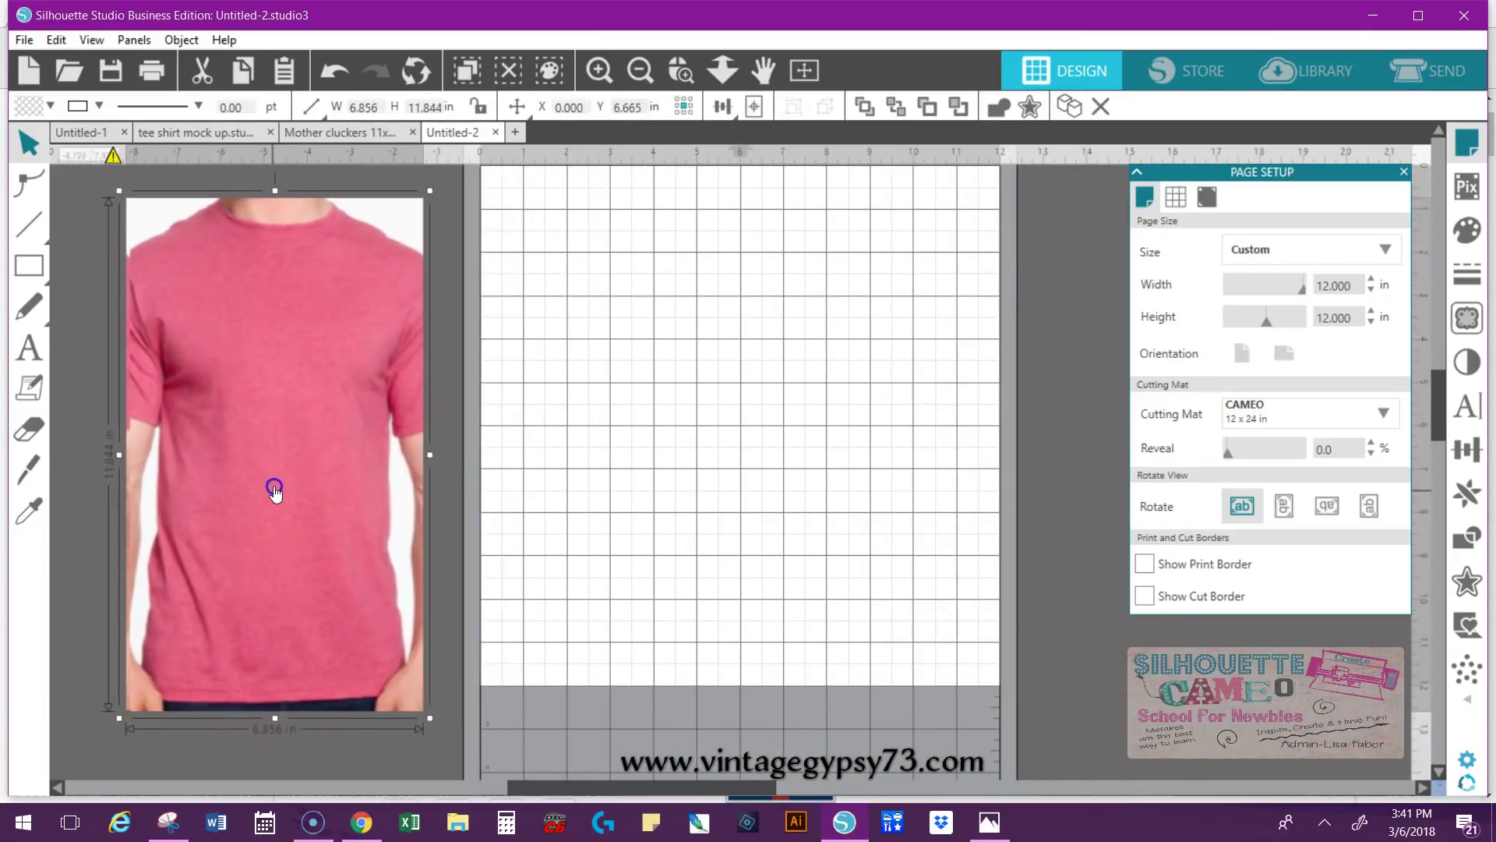
{"action": "left_click_drag", "start_coordinate": [698, 788], "coordinate": [636, 788]}
{"action": "left_click_drag", "start_coordinate": [544, 585], "coordinate": [411, 554]}
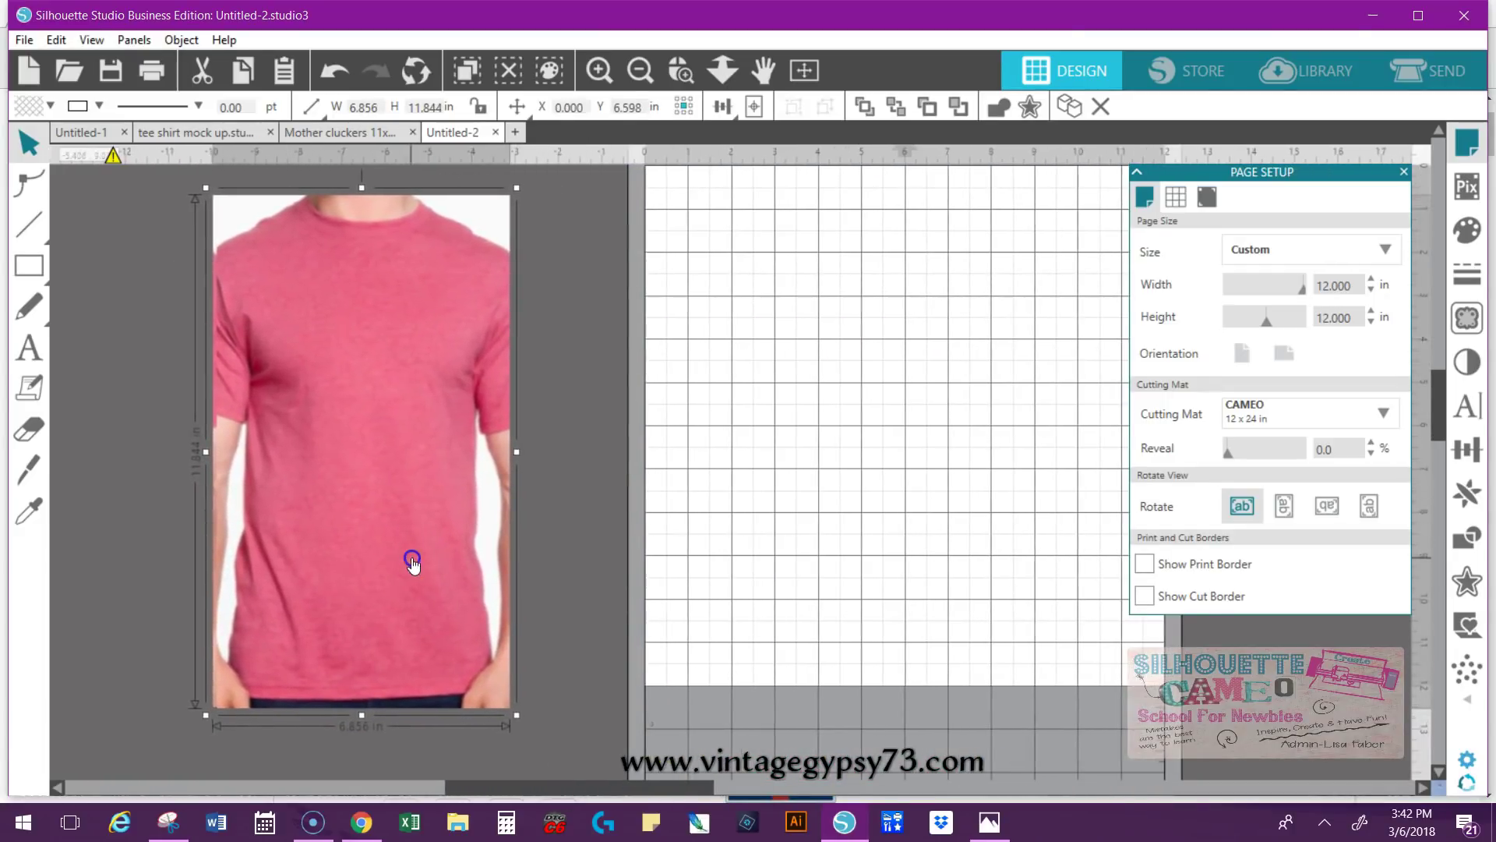
- Copy the rooster design together with the "Vintage Gypsy" text from Untitled-1 and paste both into Untitled-2
{"action": "left_click", "coordinate": [89, 138]}
{"action": "left_click", "coordinate": [379, 345]}
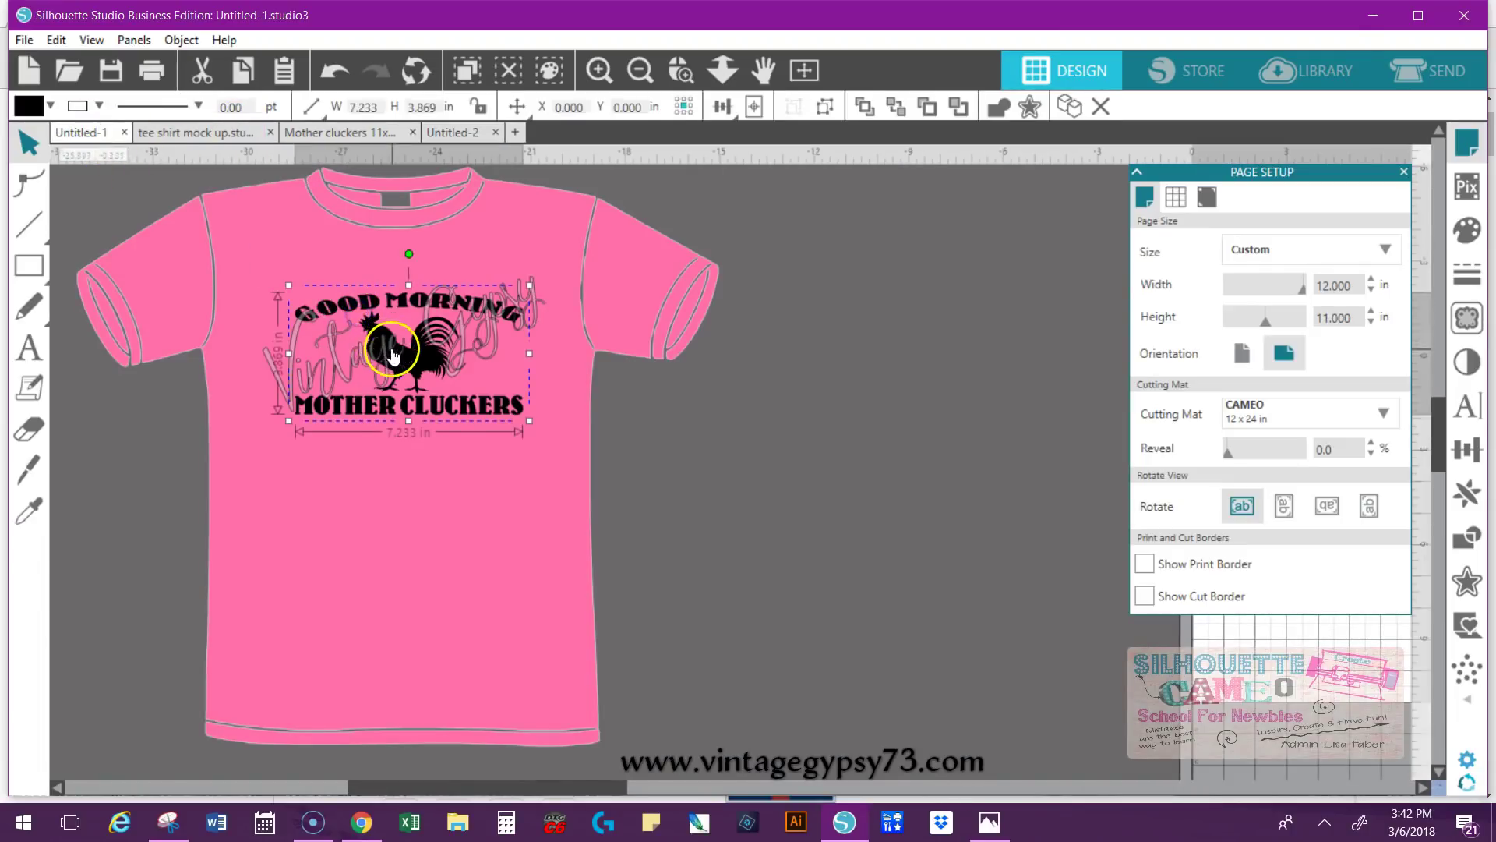
{"action": "left_click", "coordinate": [288, 385]}
{"action": "left_click", "coordinate": [314, 385]}
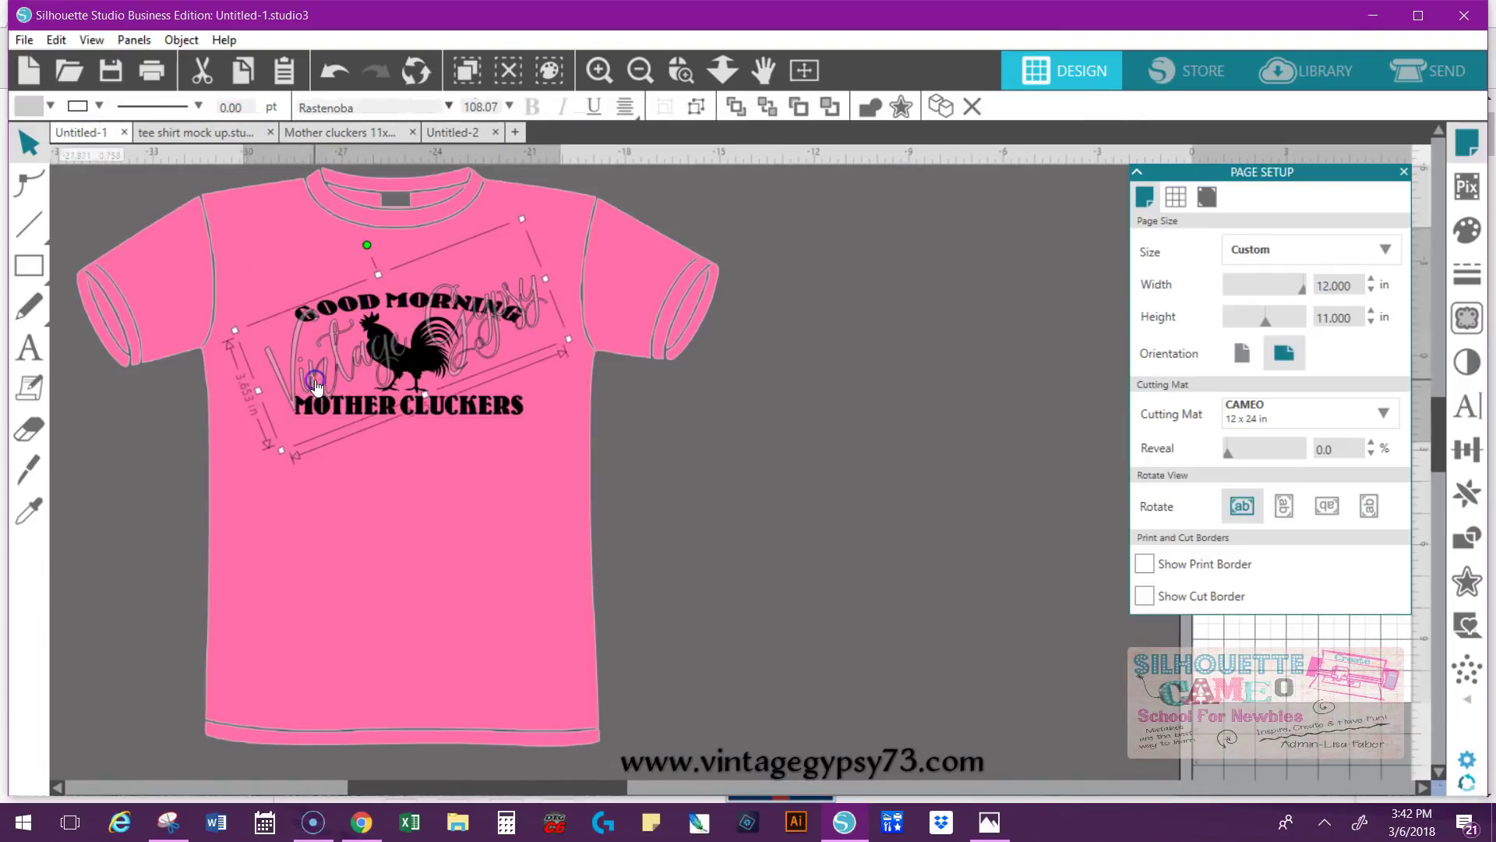
{"action": "left_click", "coordinate": [496, 419]}
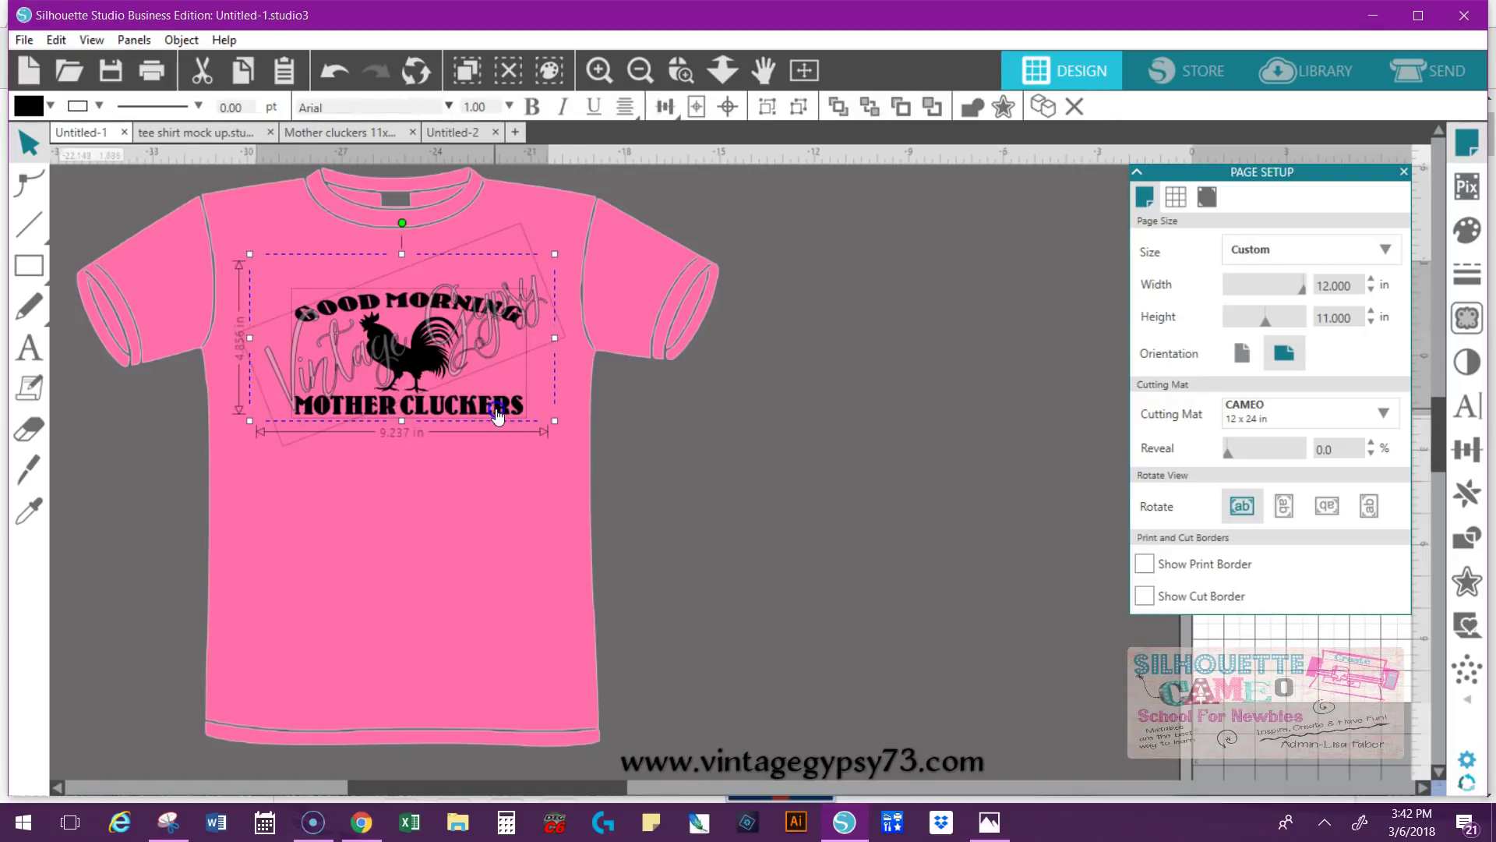
{"action": "left_click", "coordinate": [471, 134]}
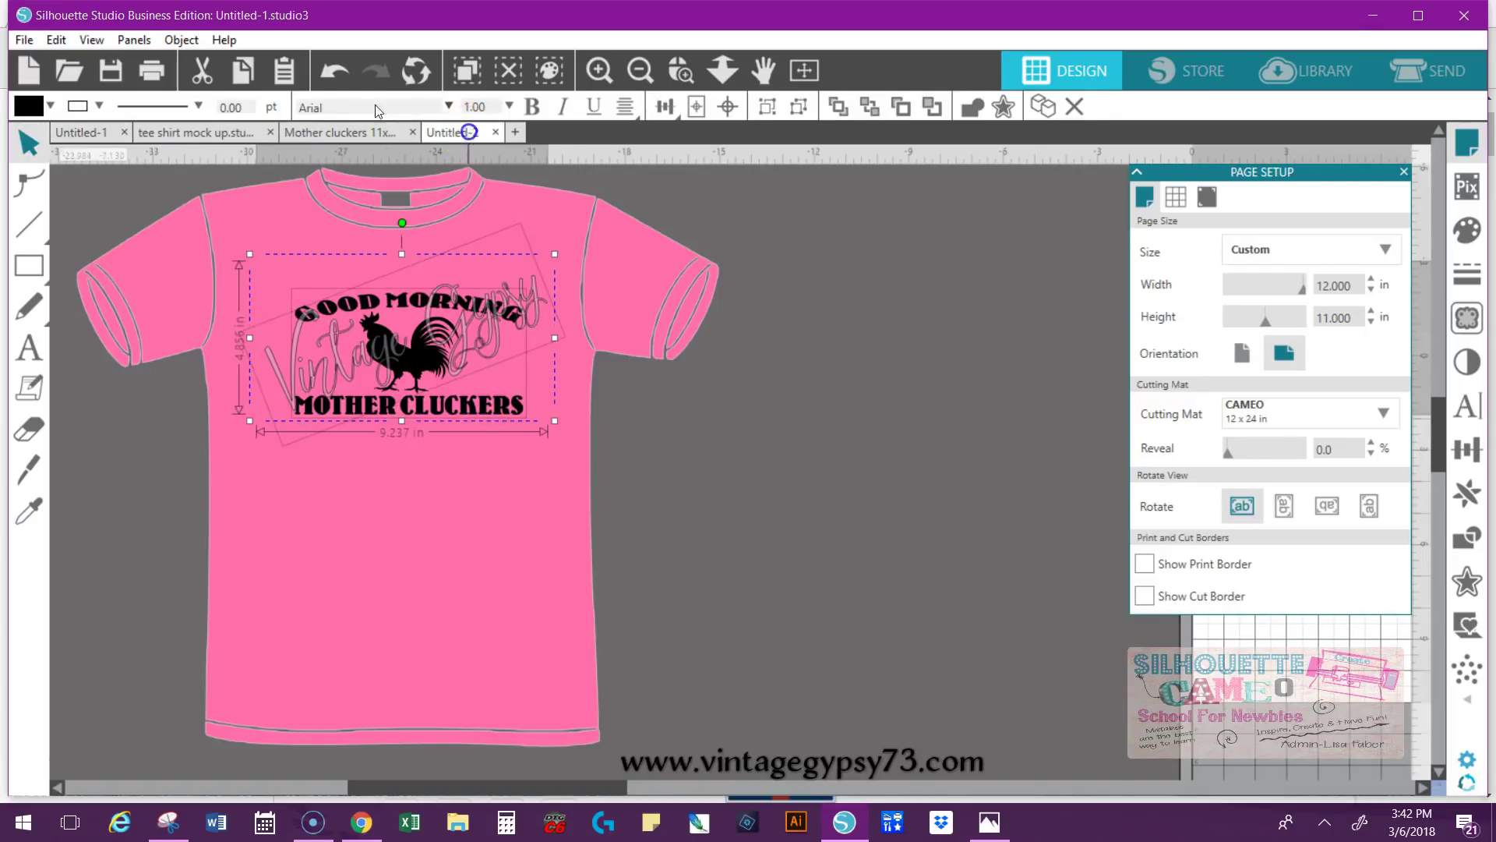
{"action": "key", "text": "ctrl+v"}
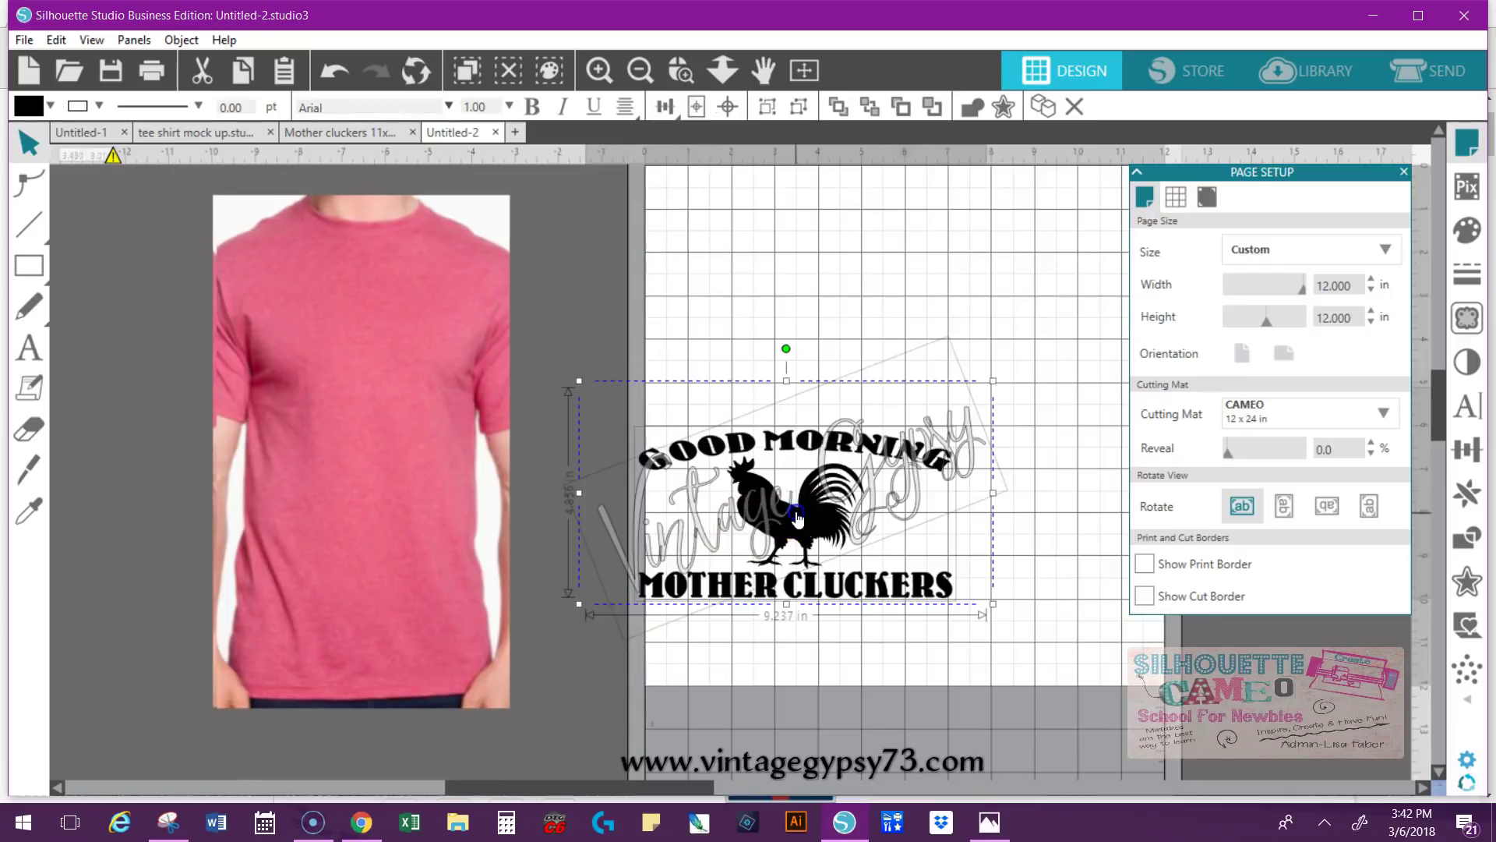
- Shrink the pasted rooster design and its text together and place them on the chest of the photographed shirt
{"action": "left_click_drag", "start_coordinate": [798, 516], "coordinate": [743, 448]}
{"action": "left_click_drag", "start_coordinate": [890, 344], "coordinate": [723, 433]}
{"action": "left_click_drag", "start_coordinate": [639, 500], "coordinate": [376, 336]}
{"action": "left_click", "coordinate": [677, 475]}
{"action": "left_click", "coordinate": [414, 347]}
- Deselect everything and capture the photographed shirt with its design using the Snipping Tool
{"action": "left_click", "coordinate": [165, 821]}
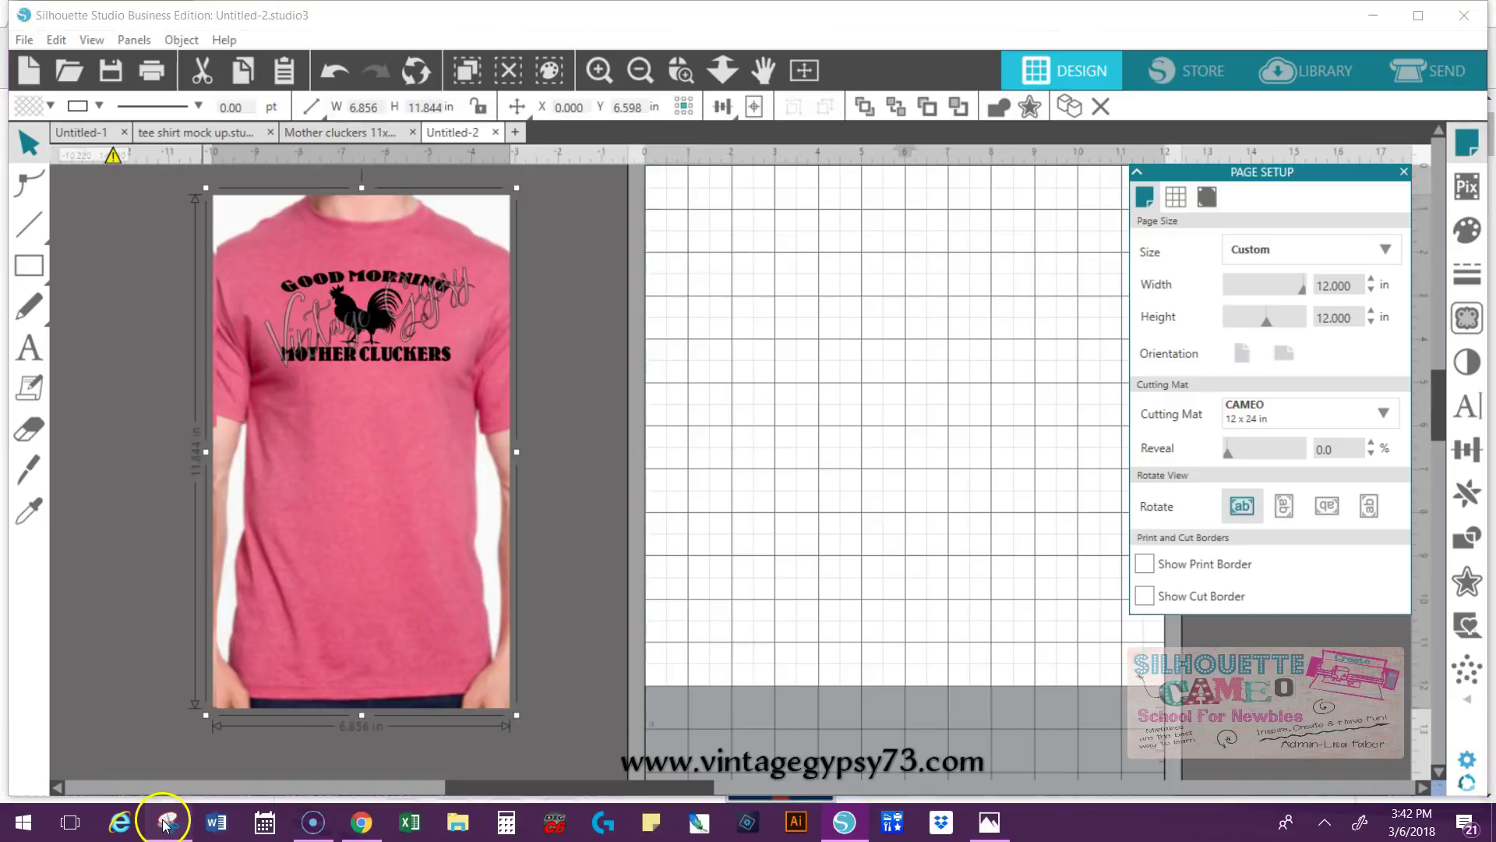
{"action": "left_click", "coordinate": [182, 282]}
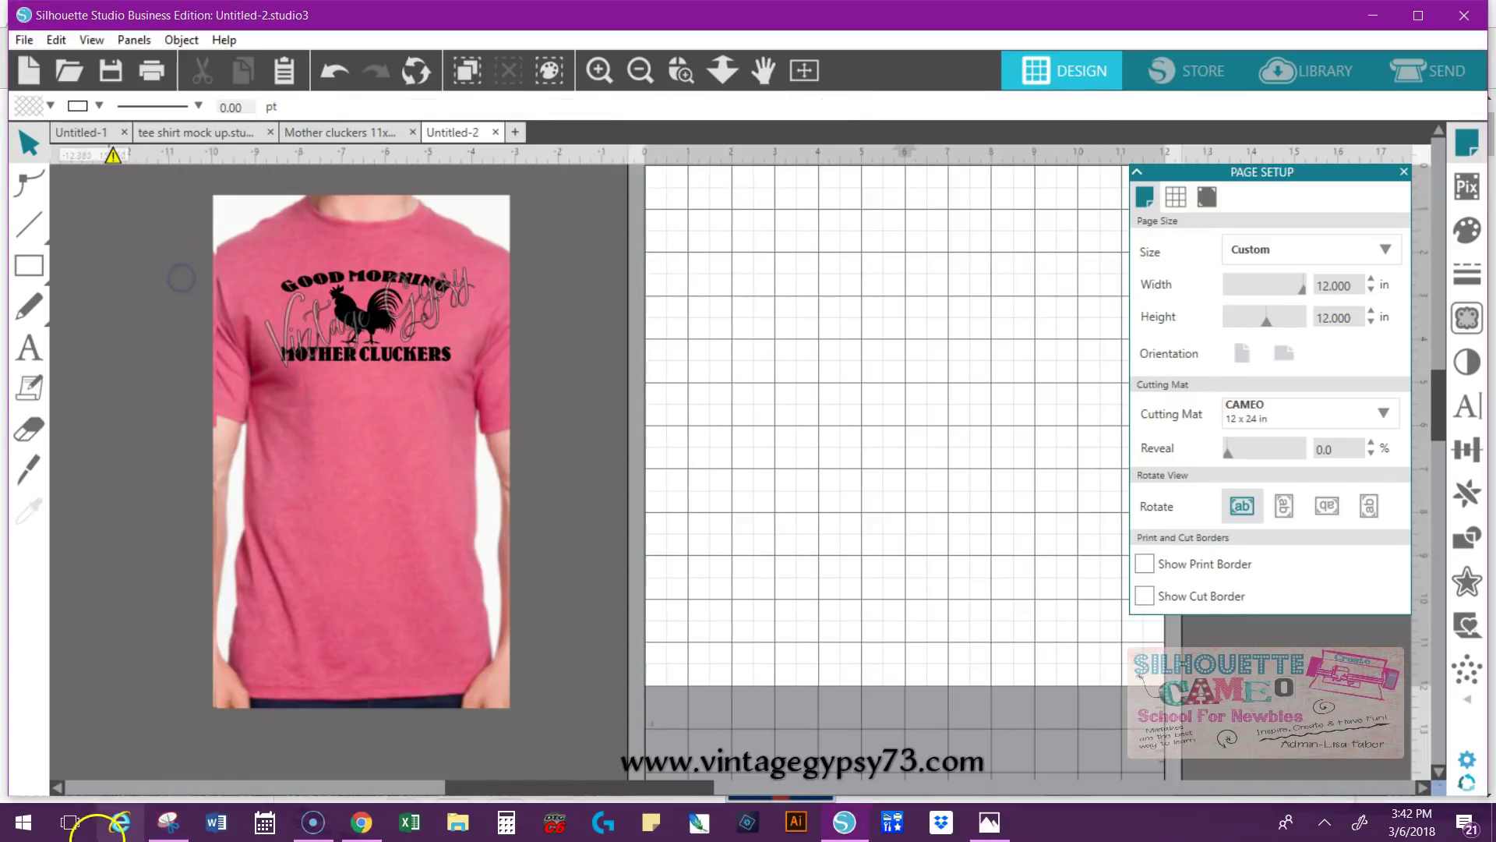
{"action": "left_click", "coordinate": [168, 820]}
{"action": "left_click", "coordinate": [371, 187]}
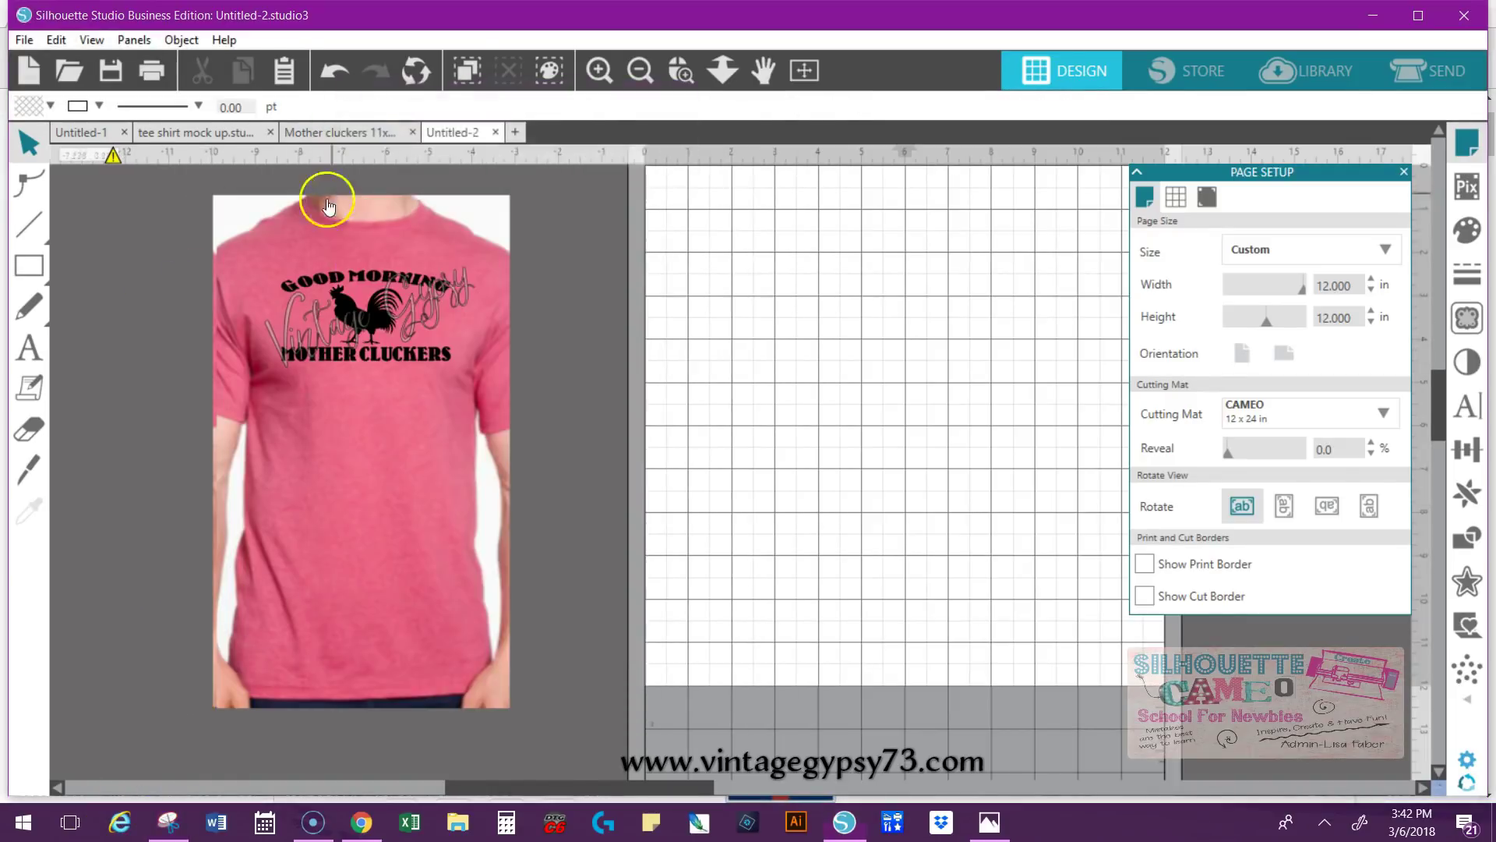
{"action": "left_click_drag", "start_coordinate": [217, 202], "coordinate": [502, 691]}
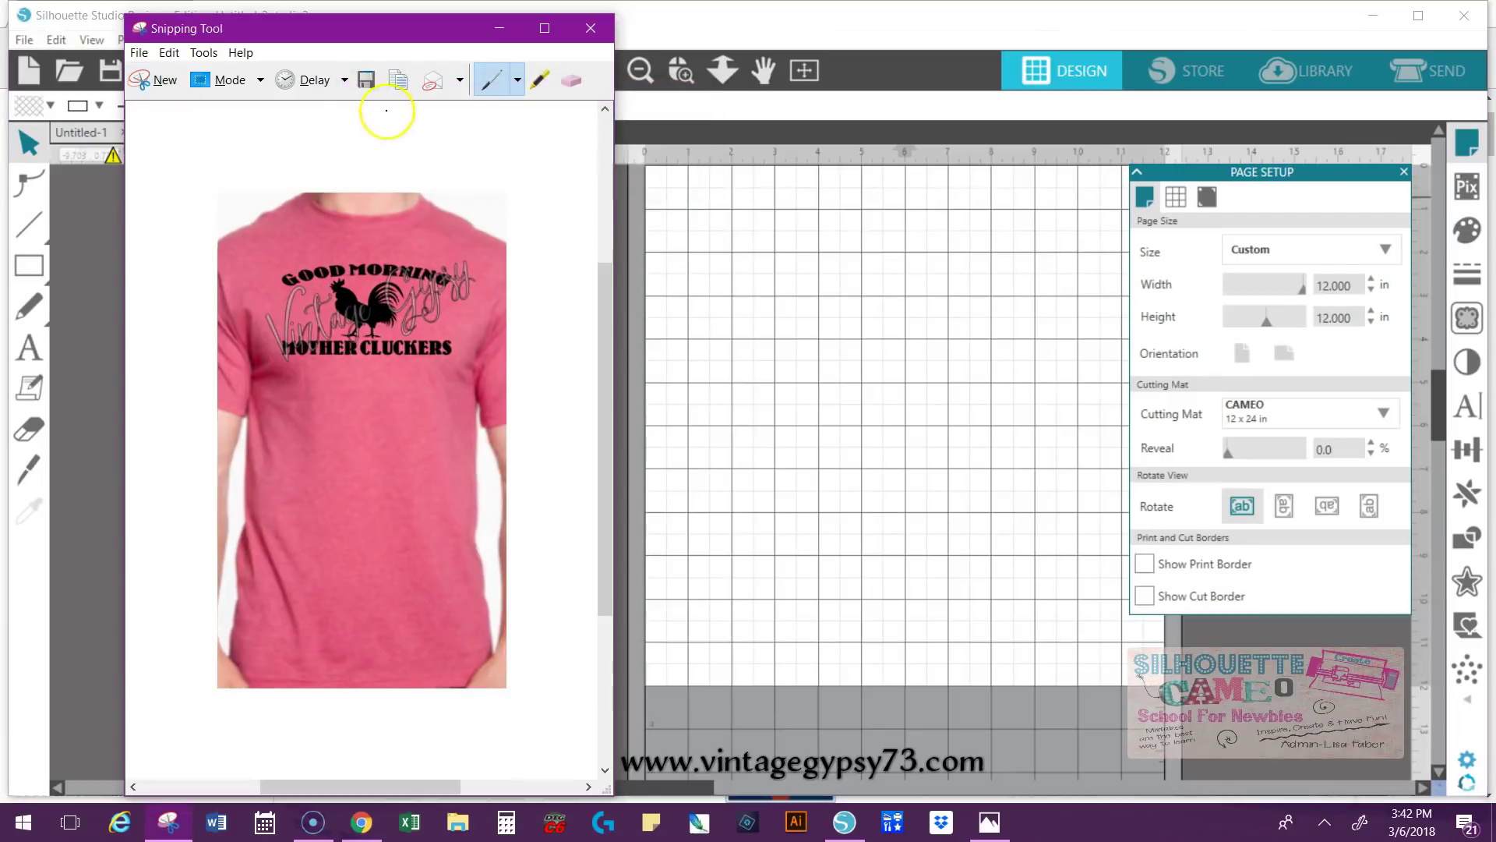
- Save the capture to the Desktop as a JPEG file named "mC shirt with red"
{"action": "key", "text": "ctrl+s"}
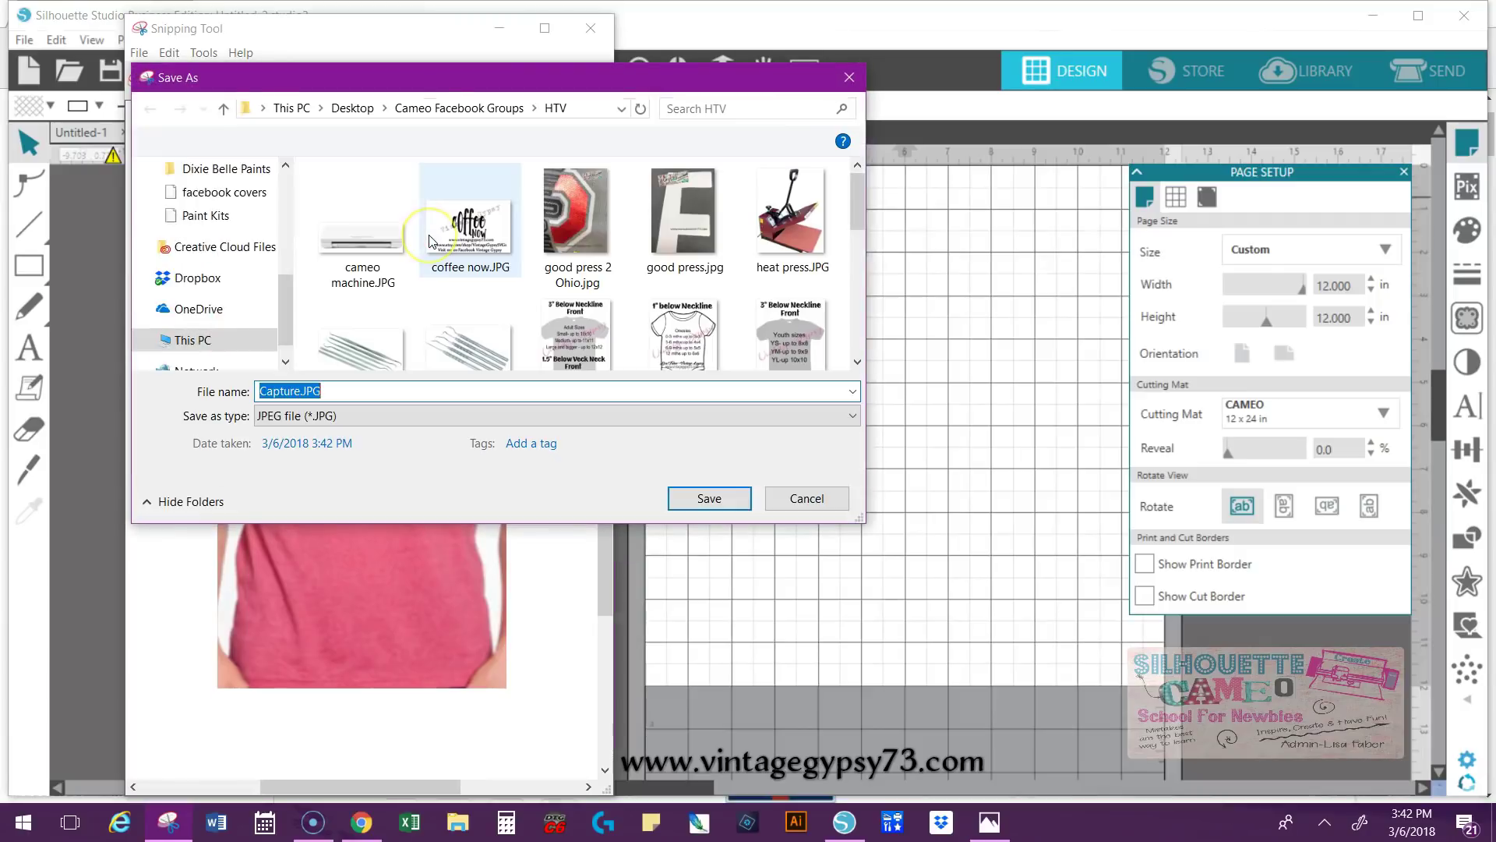
{"action": "type", "text": "mC shirt with red"}
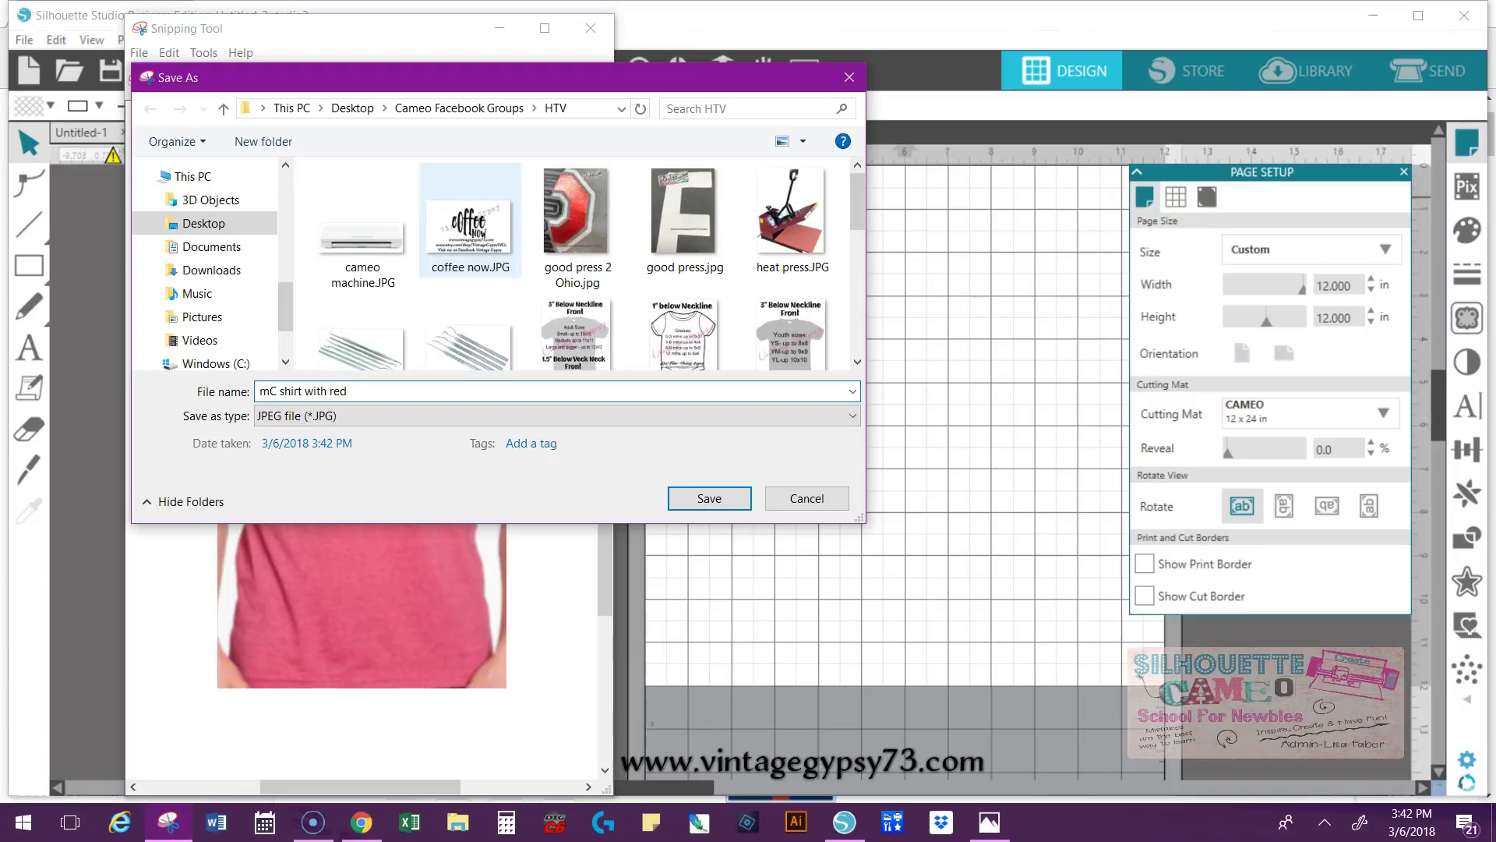
{"action": "left_click", "coordinate": [204, 224]}
{"action": "left_click", "coordinate": [708, 499]}
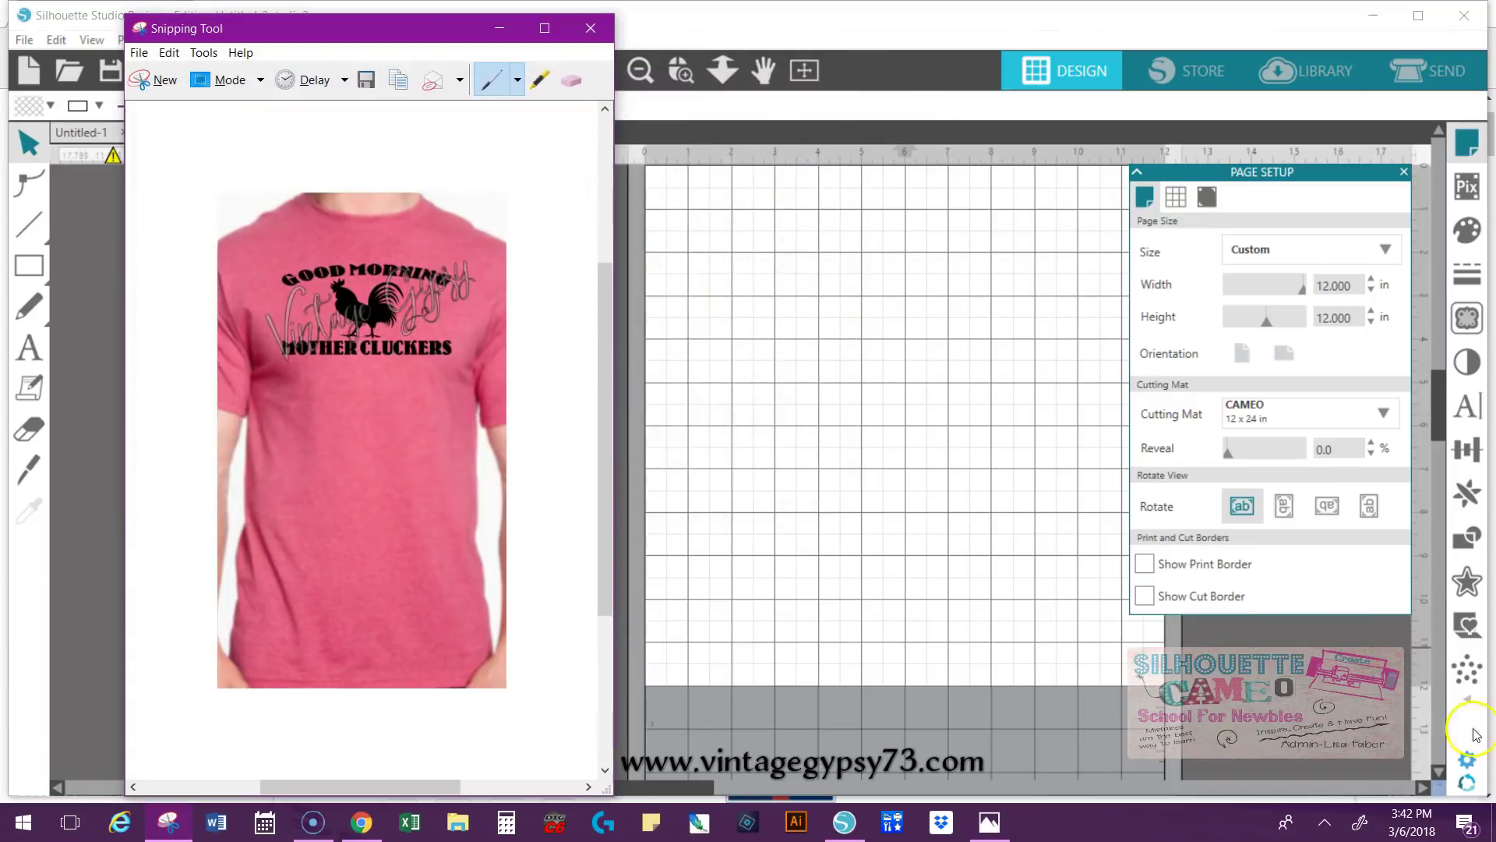
- Open the saved "mC shirt with red.JPG" from the Desktop to check the image, and close the viewer
{"action": "left_click", "coordinate": [1492, 822]}
{"action": "double_click", "coordinate": [554, 230]}
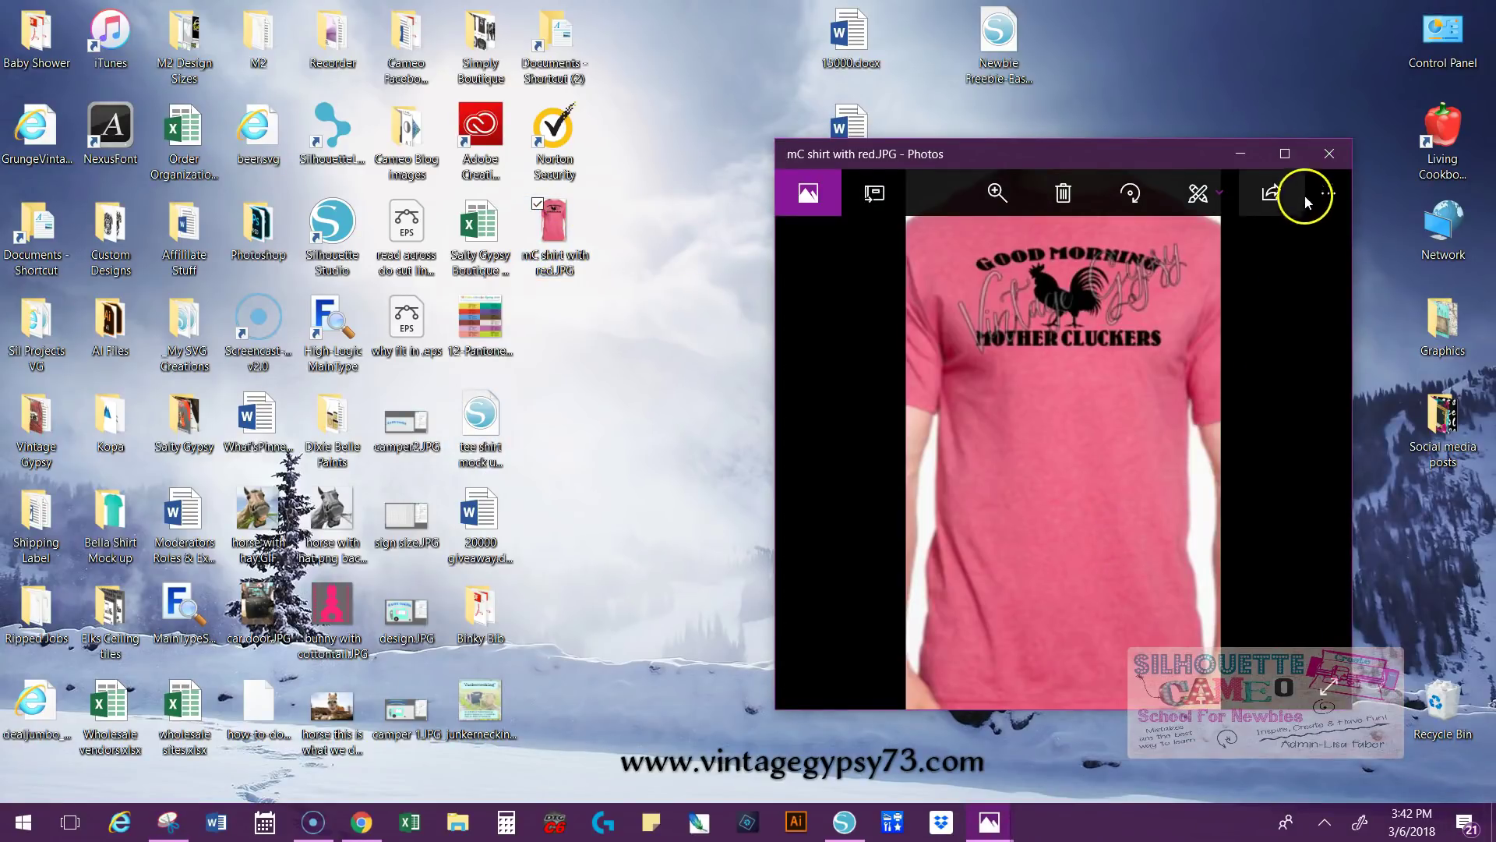
{"action": "left_click", "coordinate": [1329, 153]}
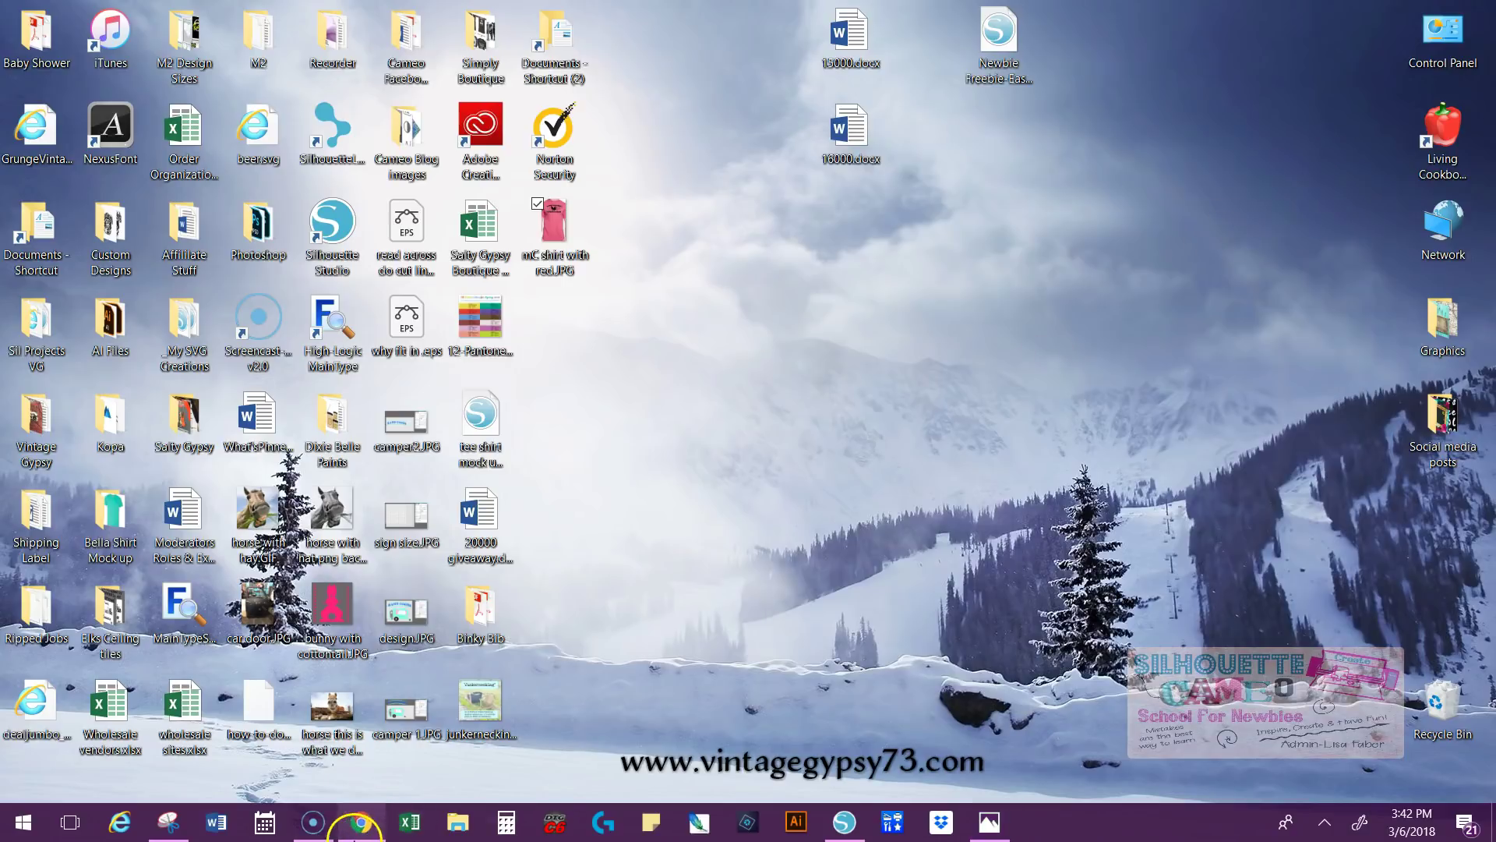
- Switch to the tee shirt mock up document in Silhouette Studio and move the large pink shirt so it overlaps the page's upper-left corner
{"action": "mouse_move", "coordinate": [365, 828]}
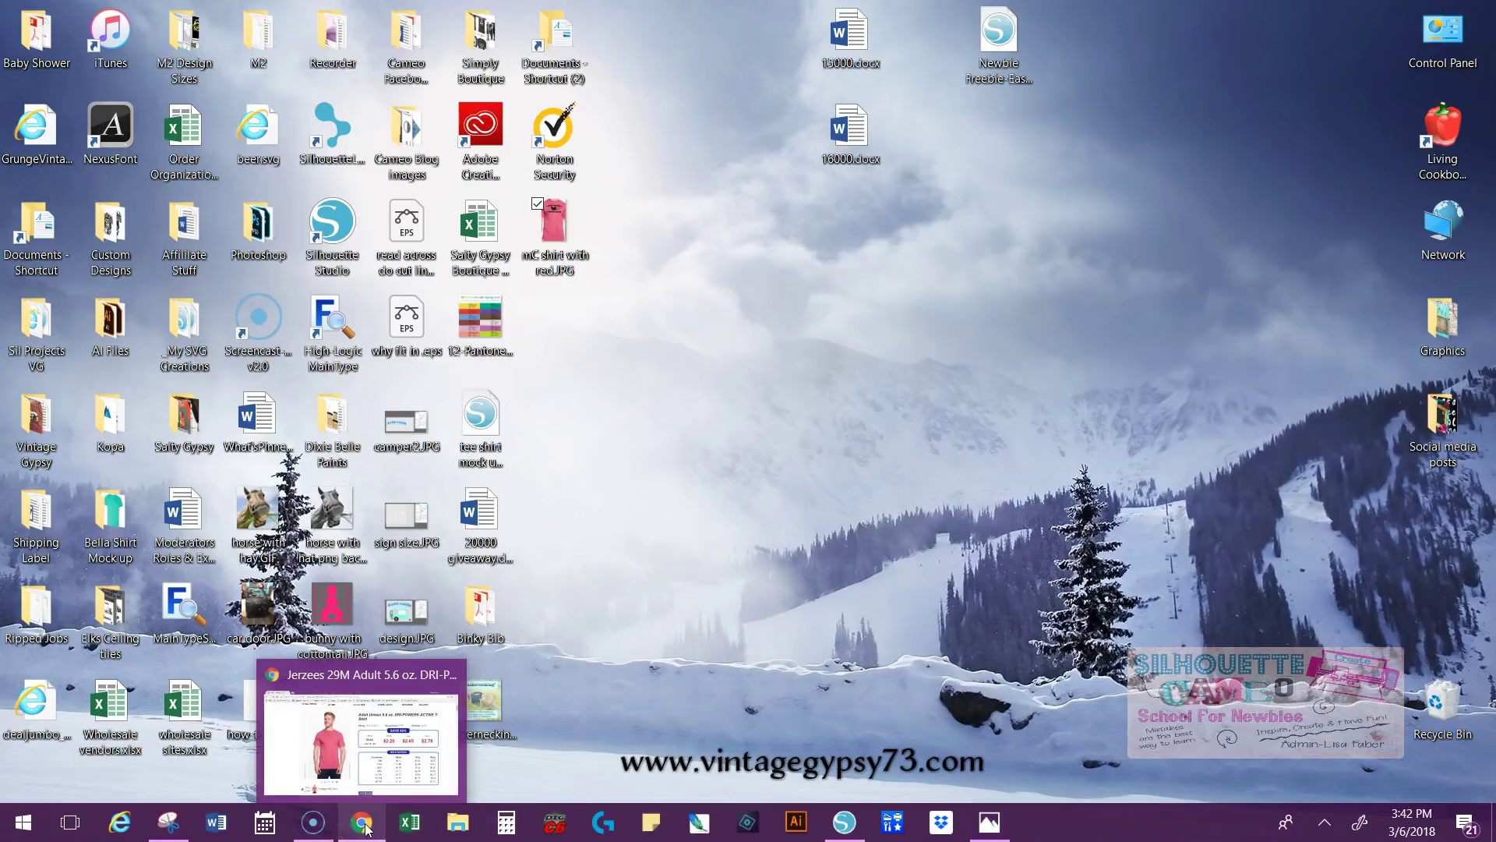
{"action": "left_click", "coordinate": [844, 822]}
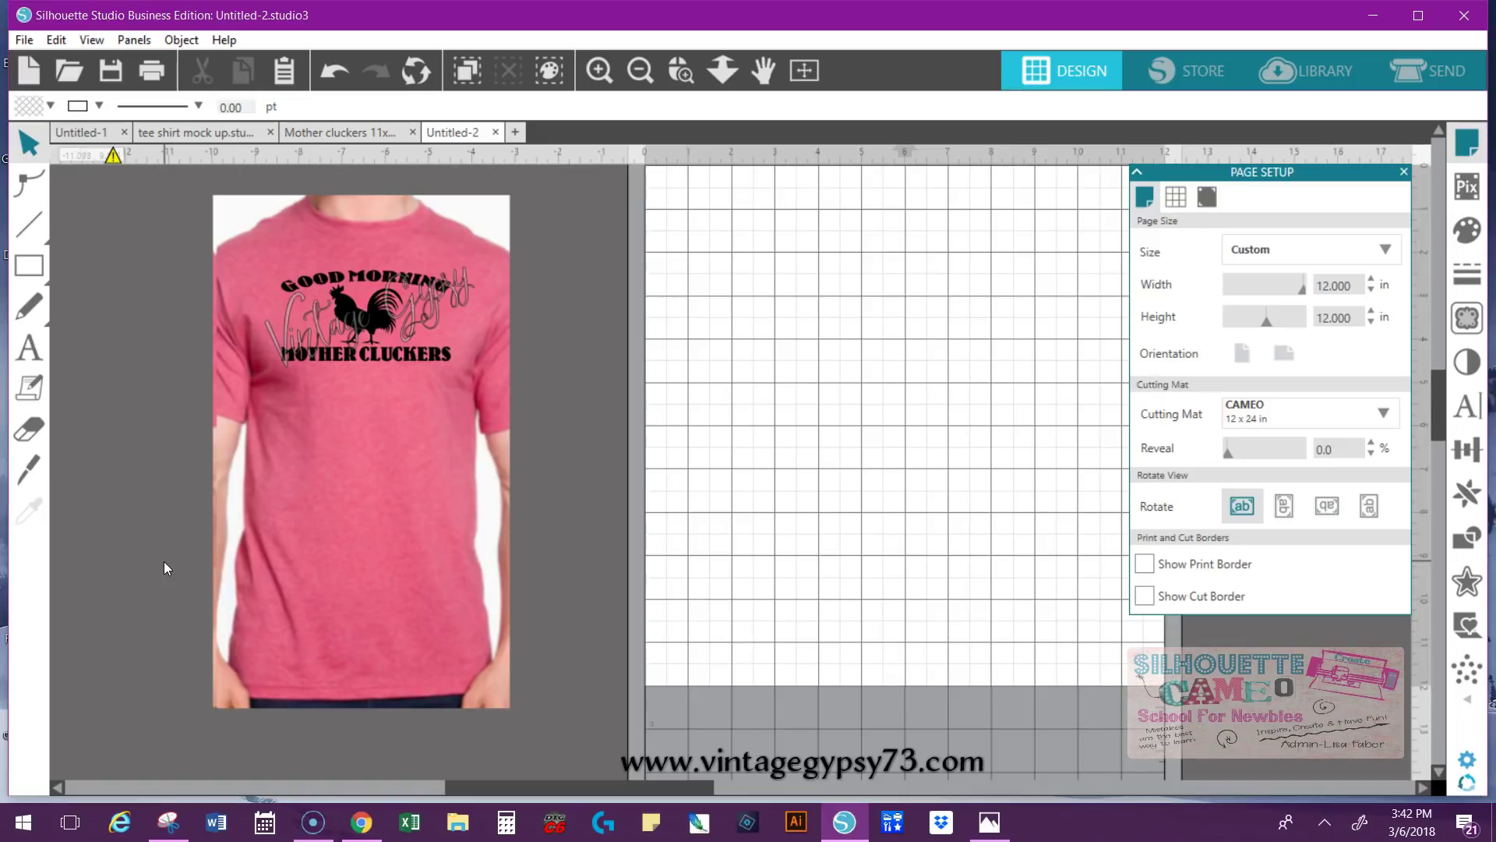
{"action": "left_click", "coordinate": [159, 133]}
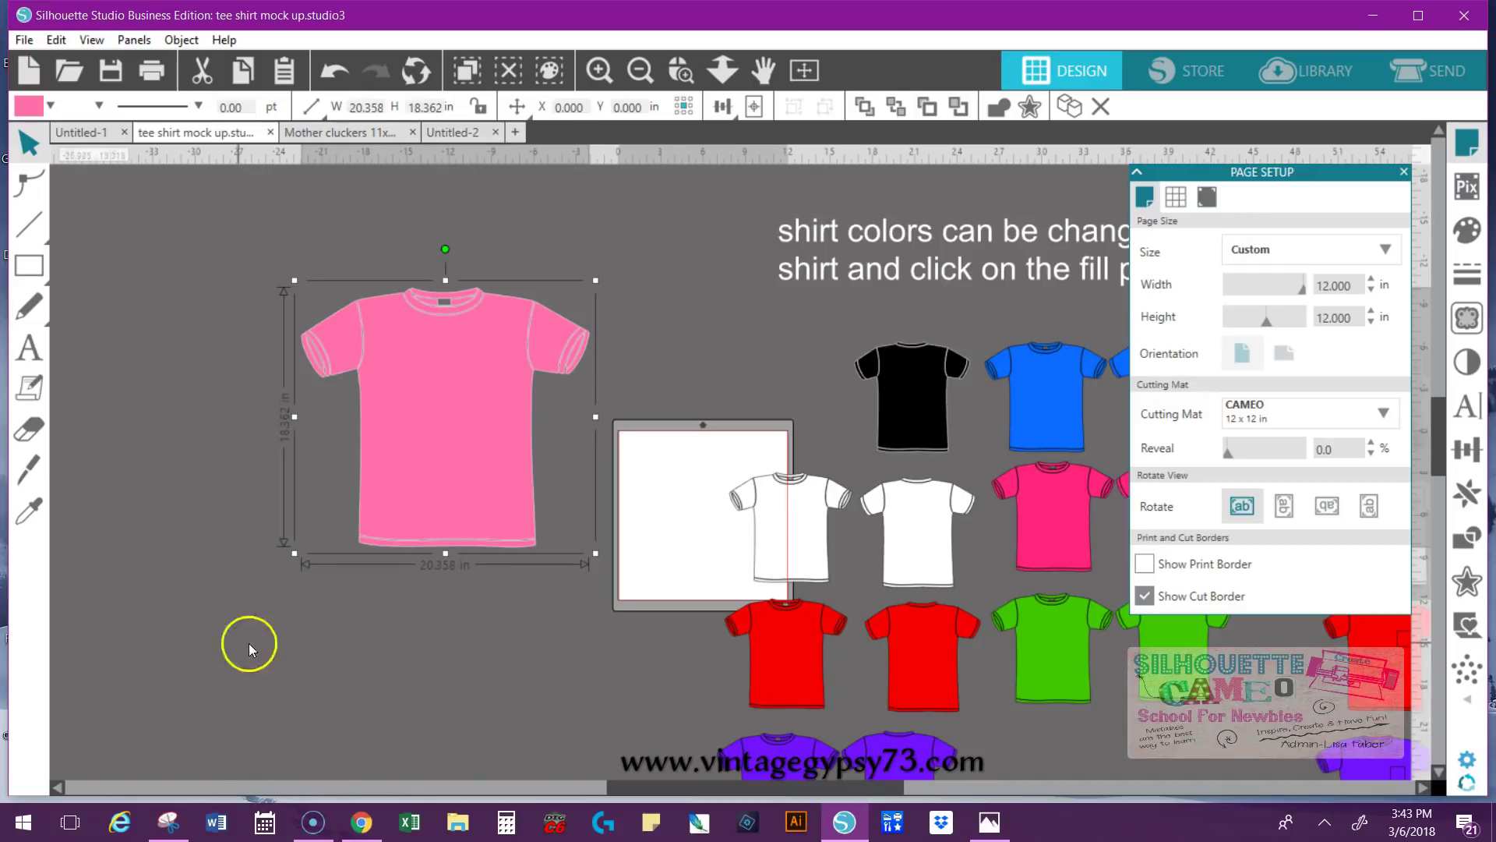
{"action": "left_click_drag", "start_coordinate": [478, 529], "coordinate": [632, 435]}
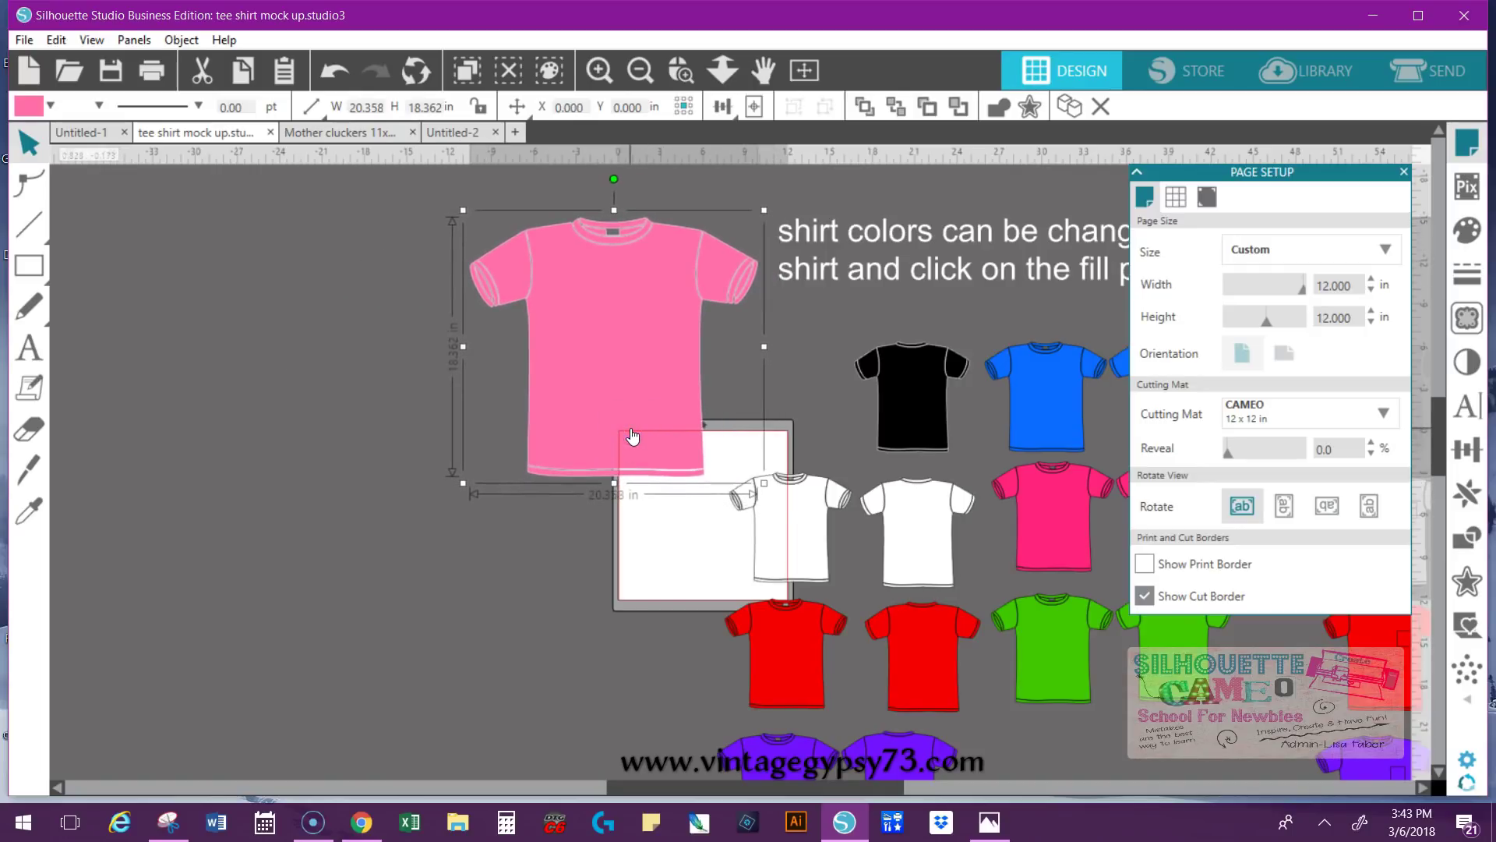